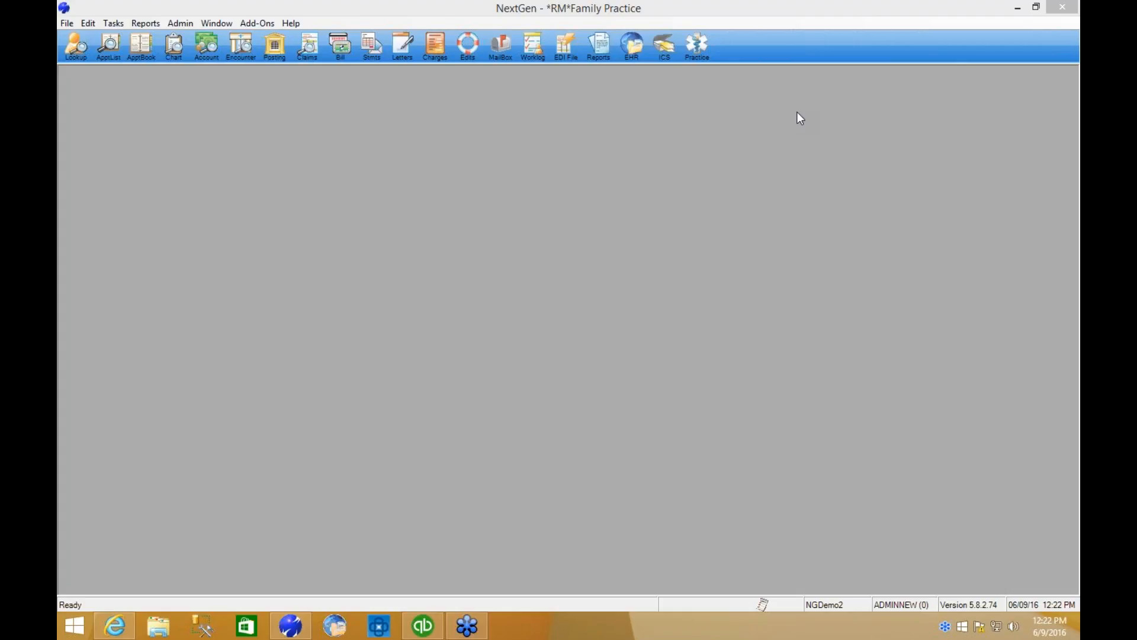
Launch the RefundManager 3 add-on and dismiss its status window.
{"action": "left_click", "coordinate": [256, 24]}
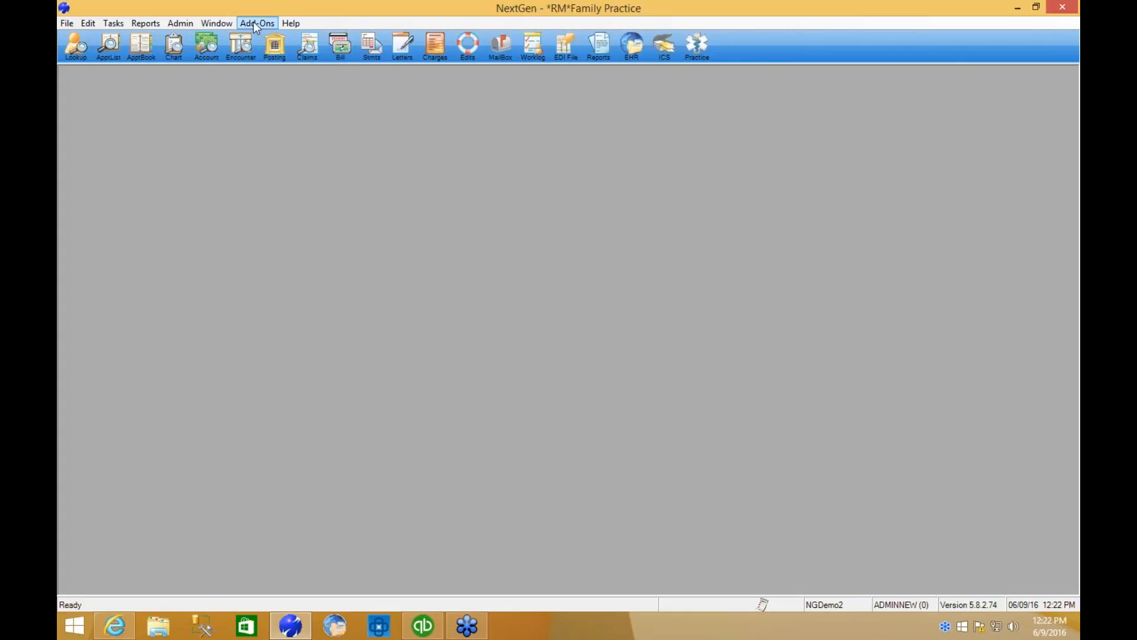
{"action": "left_click", "coordinate": [268, 23]}
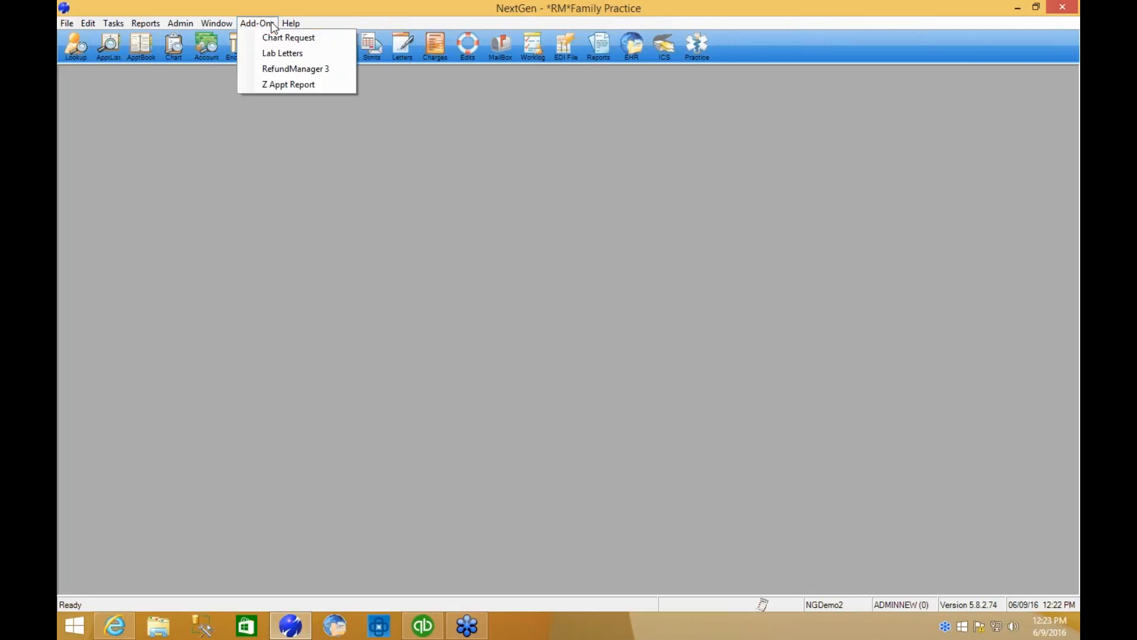
{"action": "left_click", "coordinate": [283, 69]}
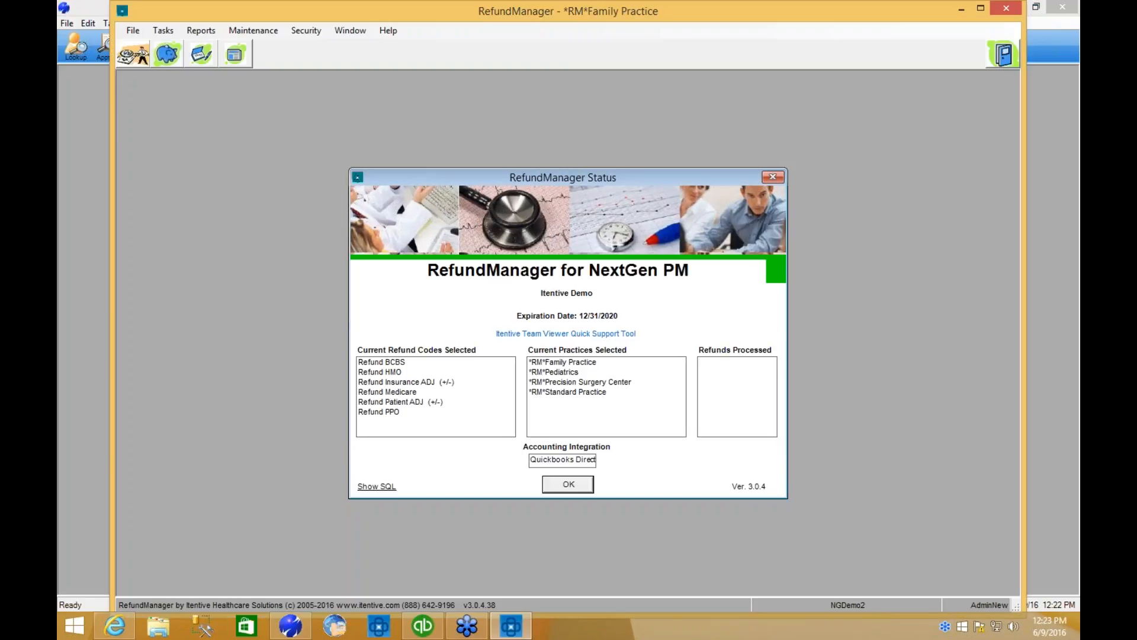
{"action": "key", "text": "Return"}
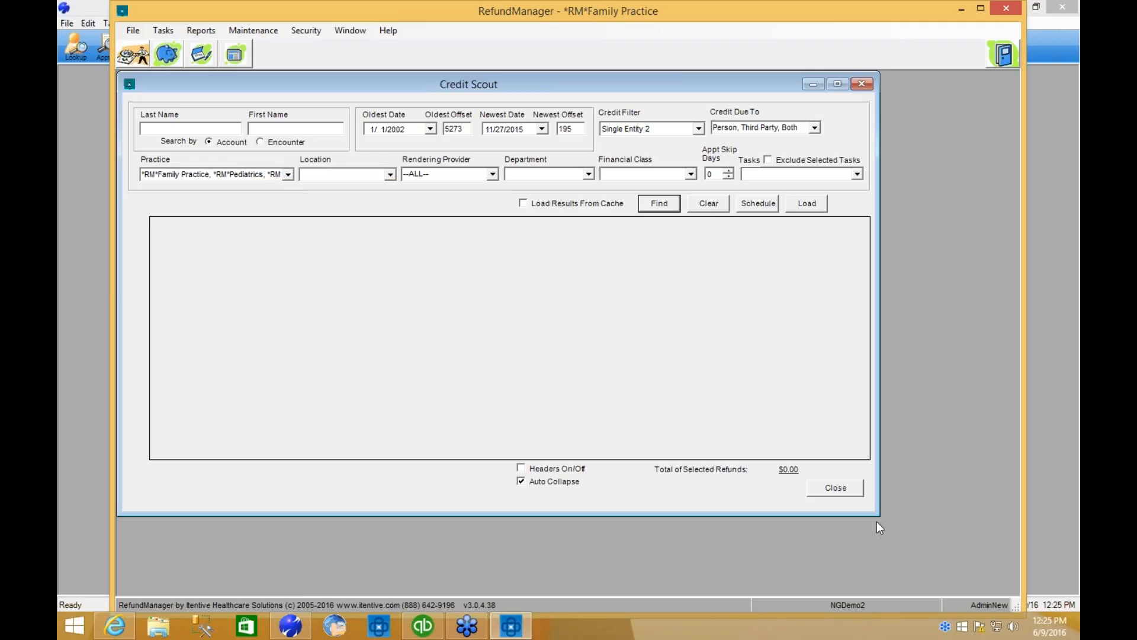
Enlarge the Credit Scout window and search for guarantors with credits using the preset filters.
{"action": "left_click_drag", "start_coordinate": [878, 517], "coordinate": [1017, 582]}
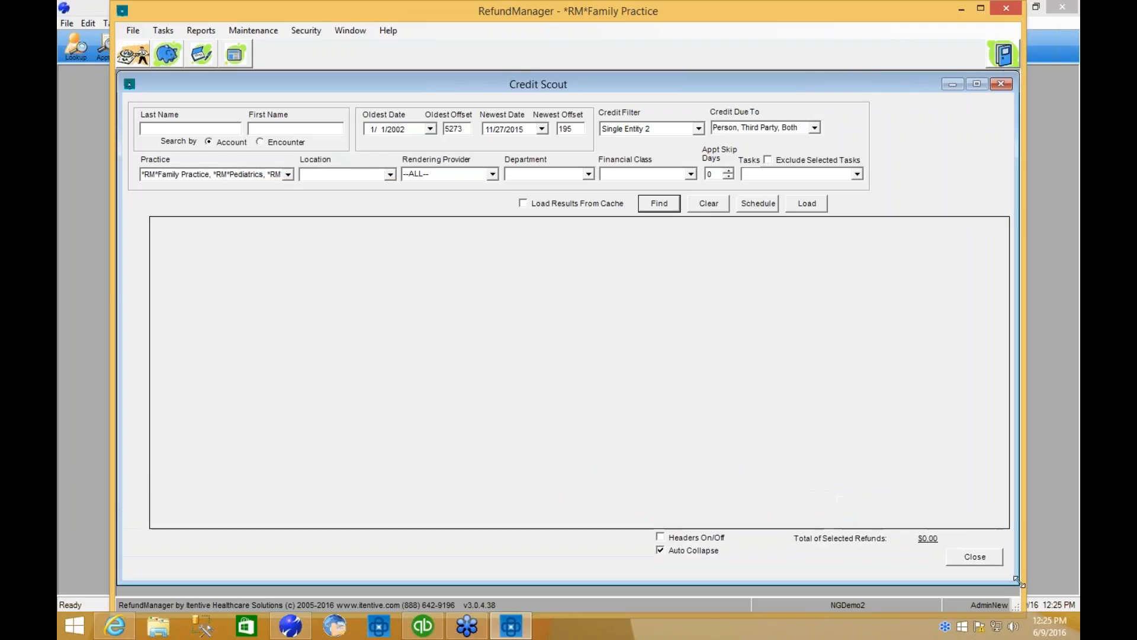
{"action": "left_click", "coordinate": [665, 210]}
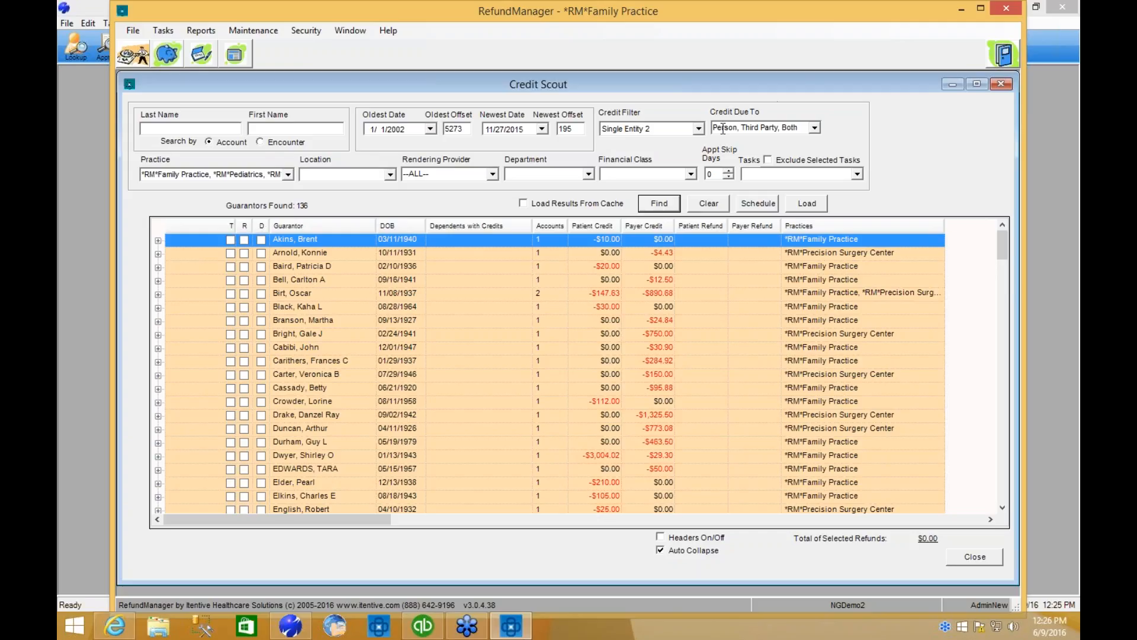
Review the available Credit Filter and Credit Due To options without changing the selections.
{"action": "left_click", "coordinate": [699, 131]}
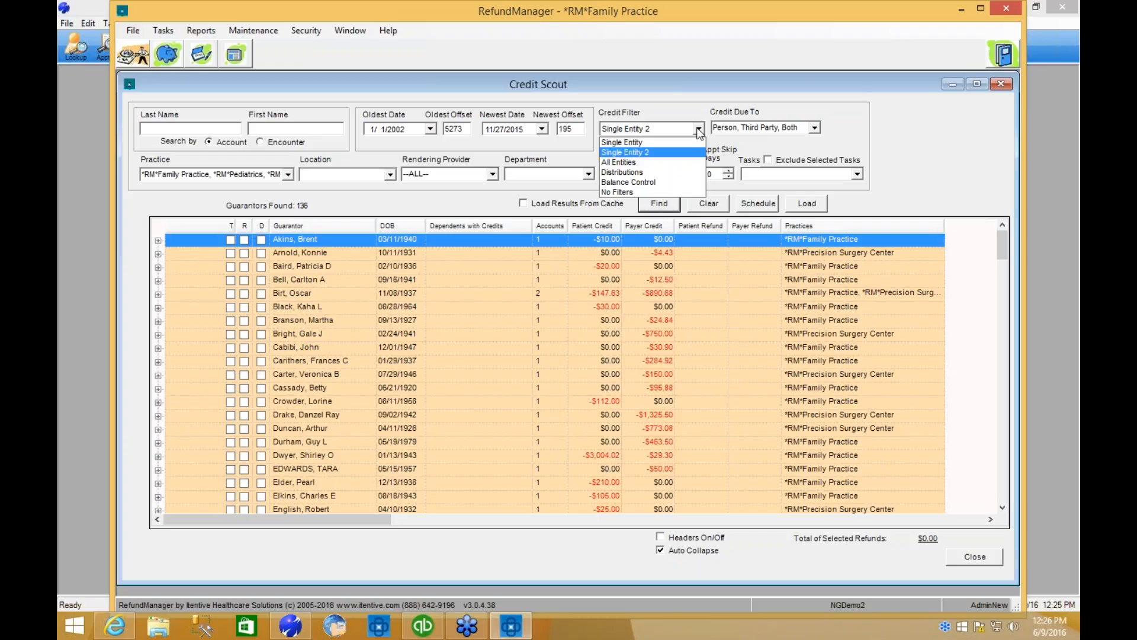
{"action": "left_click", "coordinate": [812, 127]}
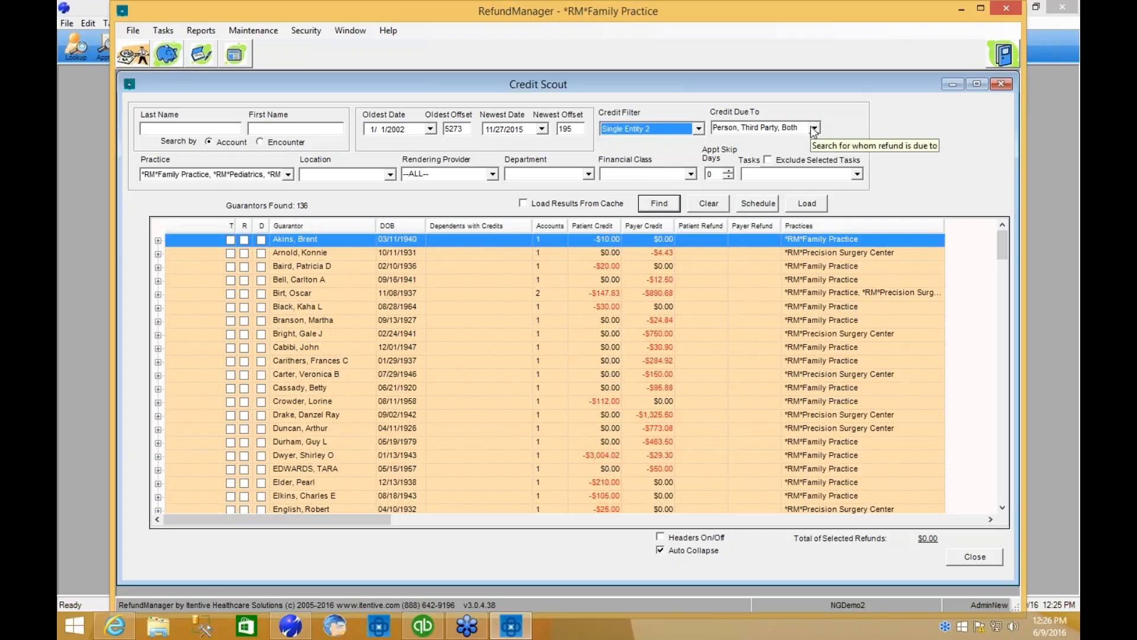
{"action": "left_click", "coordinate": [815, 128]}
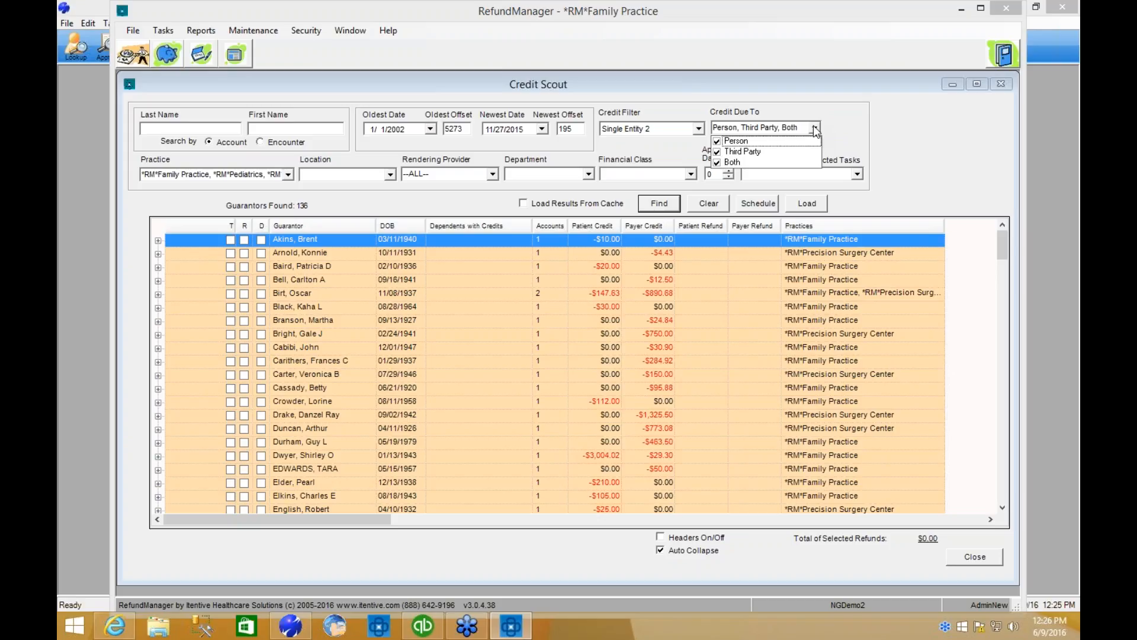
{"action": "left_click", "coordinate": [851, 128]}
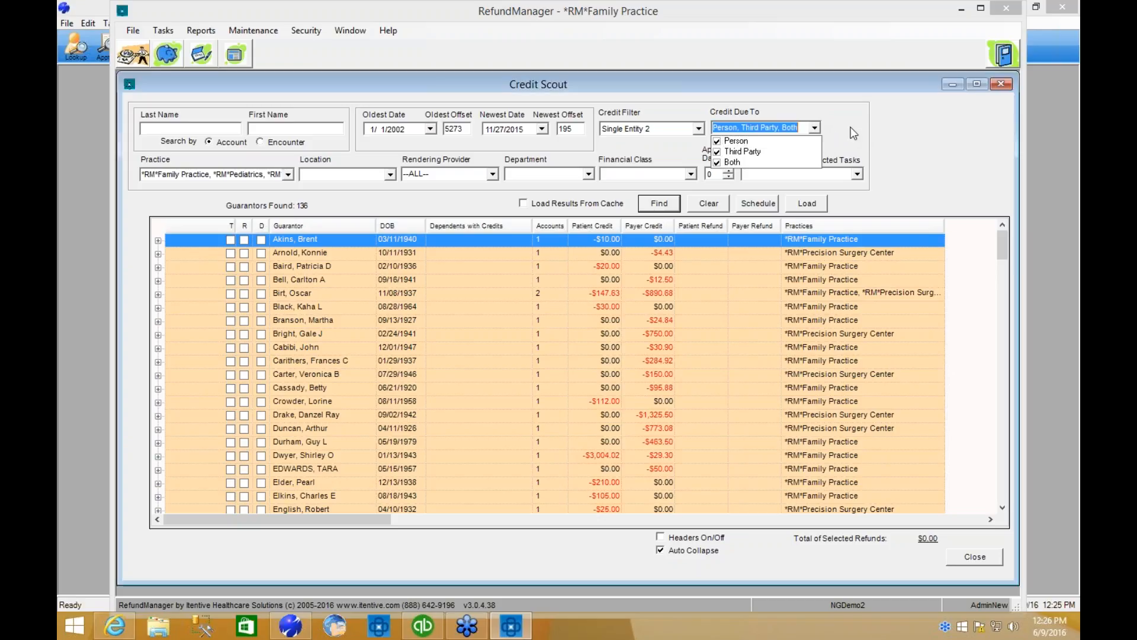
Review the choices offered by the Practice, Location and Rendering Provider filters.
{"action": "left_click", "coordinate": [288, 175]}
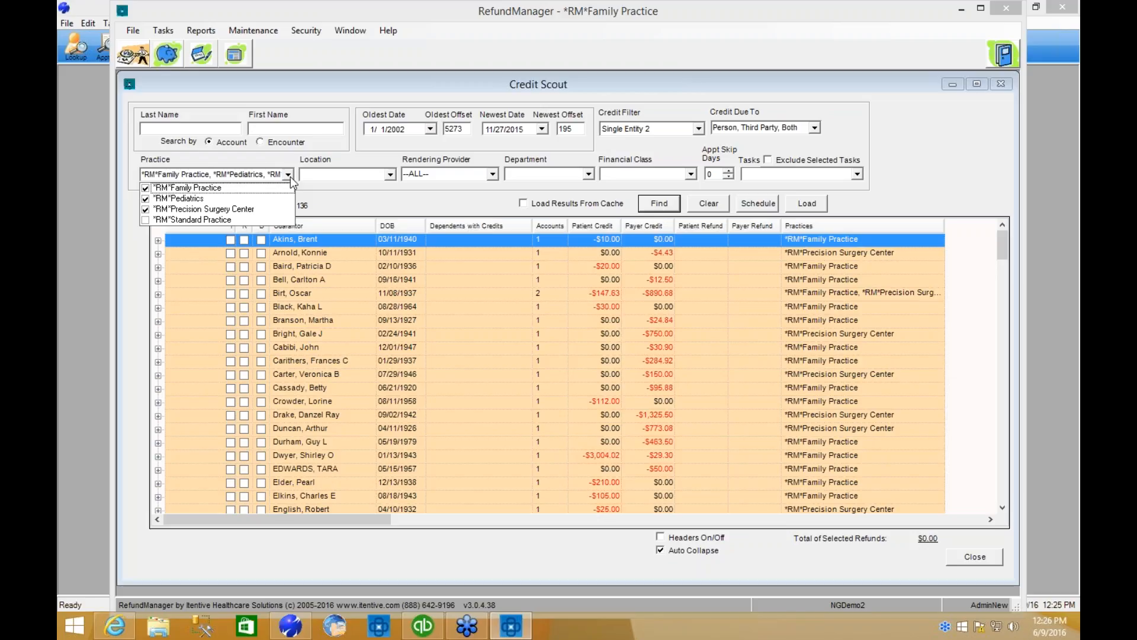
{"action": "left_click", "coordinate": [289, 176]}
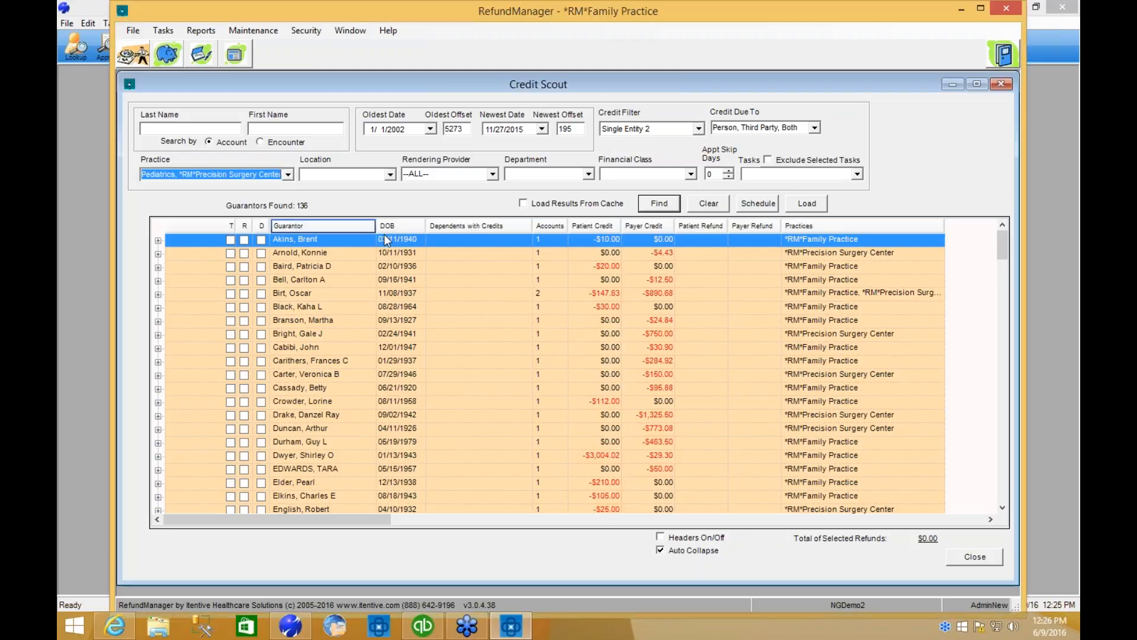
{"action": "left_click", "coordinate": [389, 174]}
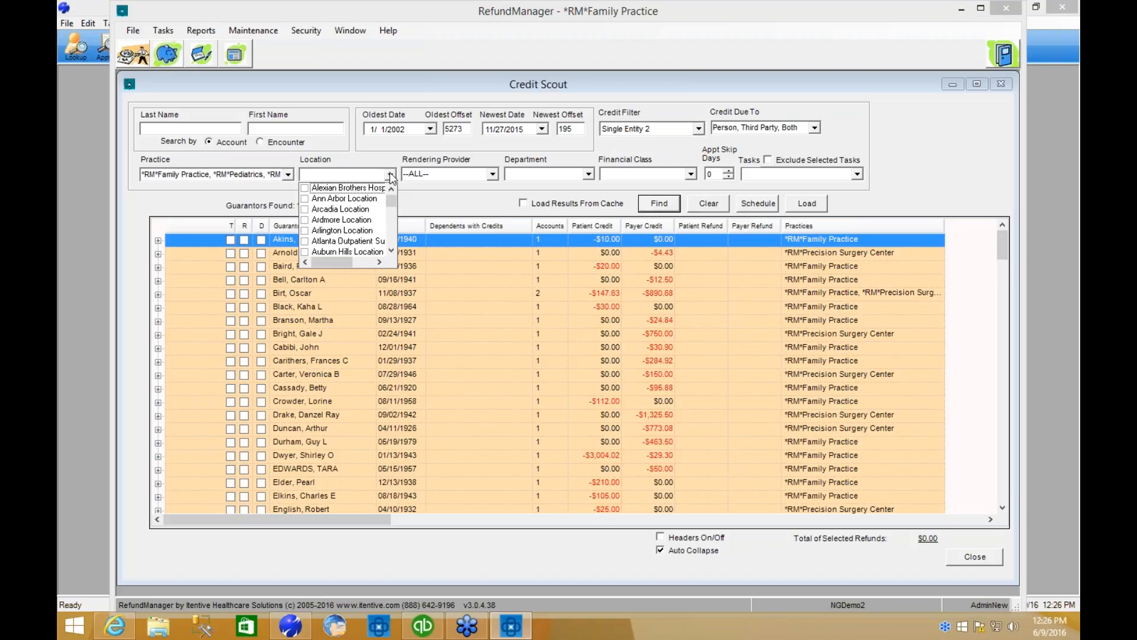
{"action": "left_click", "coordinate": [390, 173]}
{"action": "left_click", "coordinate": [492, 174]}
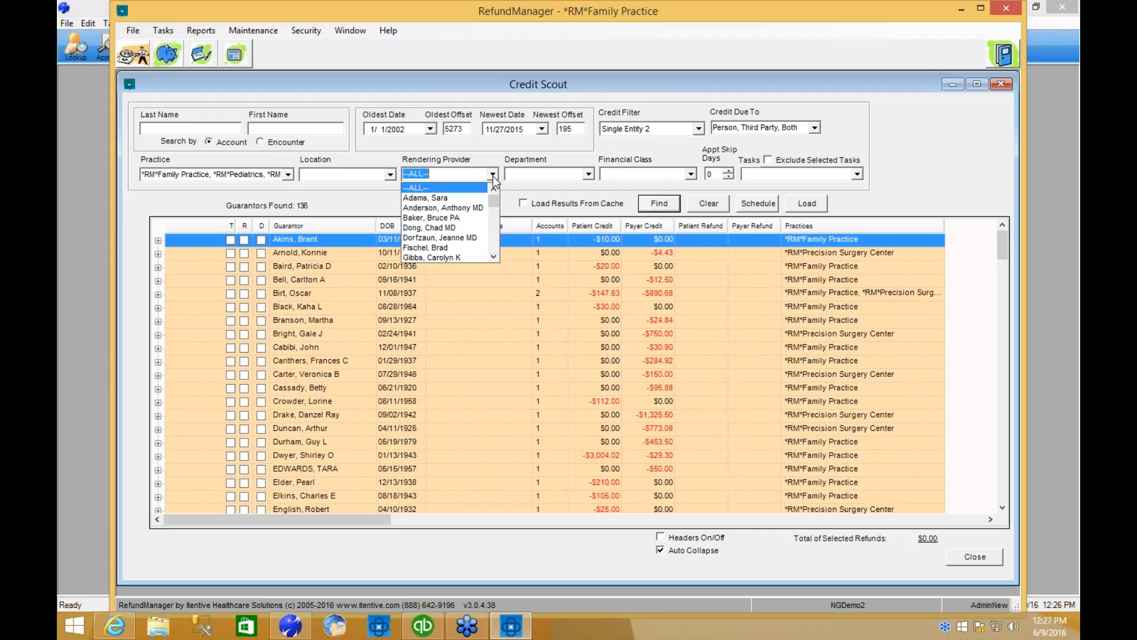
Review the choices offered by the Department, Financial Class and Tasks filters.
{"action": "left_click", "coordinate": [589, 173]}
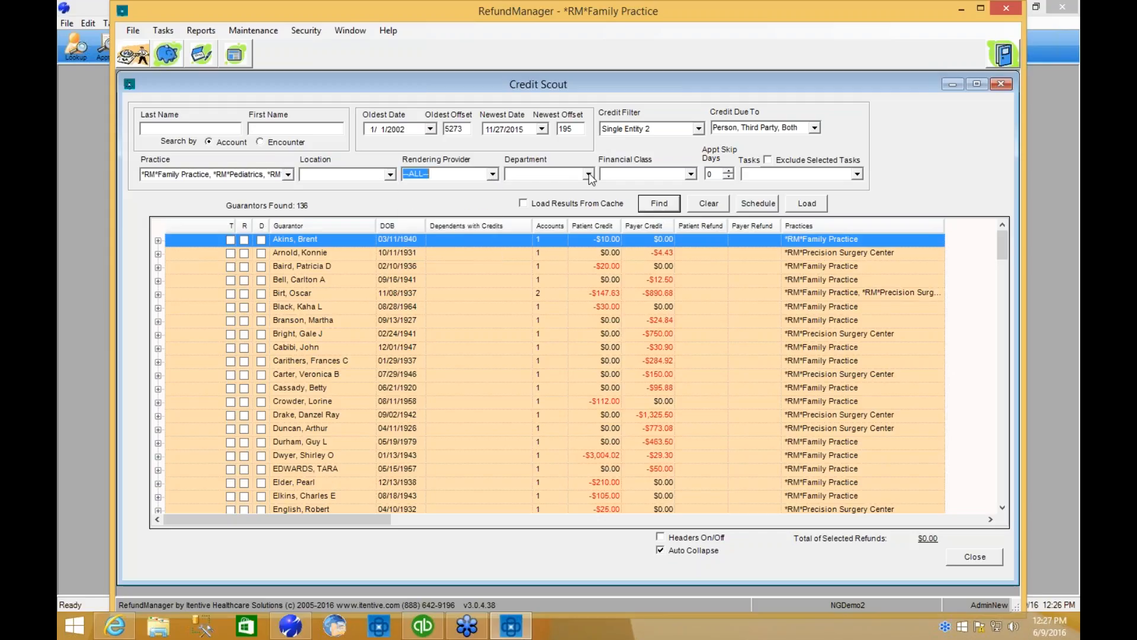
{"action": "left_click", "coordinate": [589, 173]}
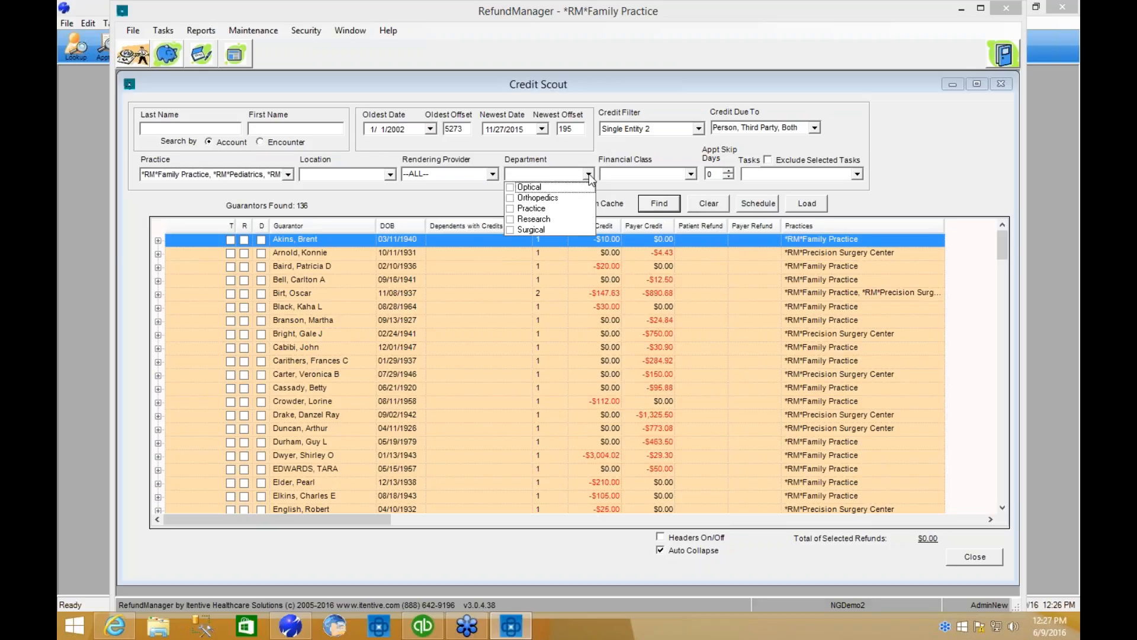
{"action": "left_click", "coordinate": [691, 174]}
{"action": "left_click", "coordinate": [691, 173]}
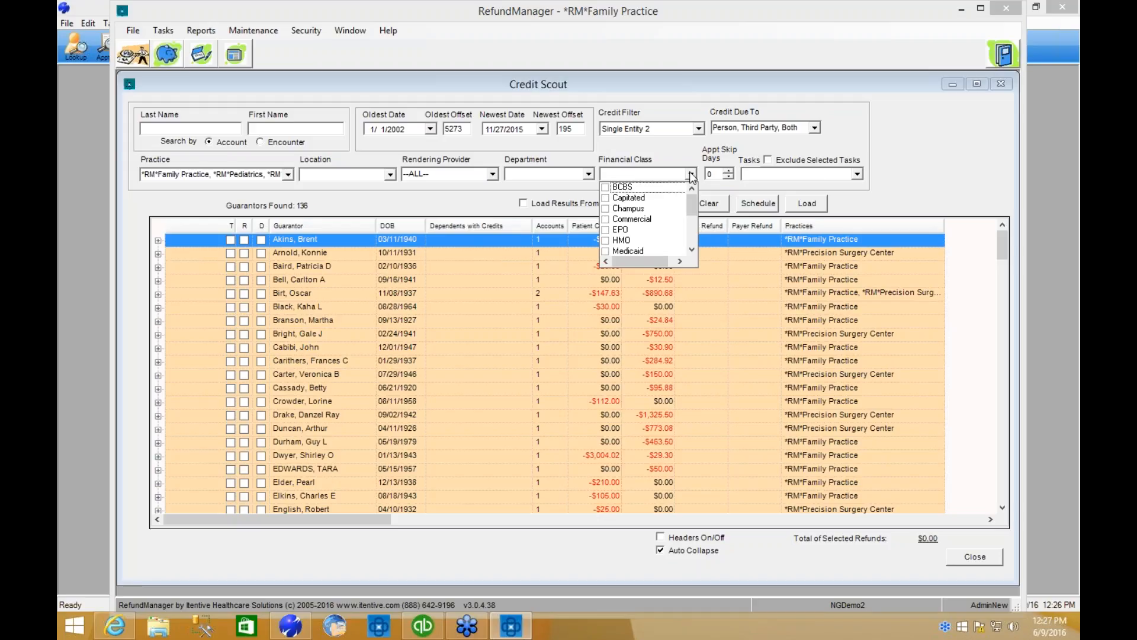
{"action": "left_click", "coordinate": [691, 175]}
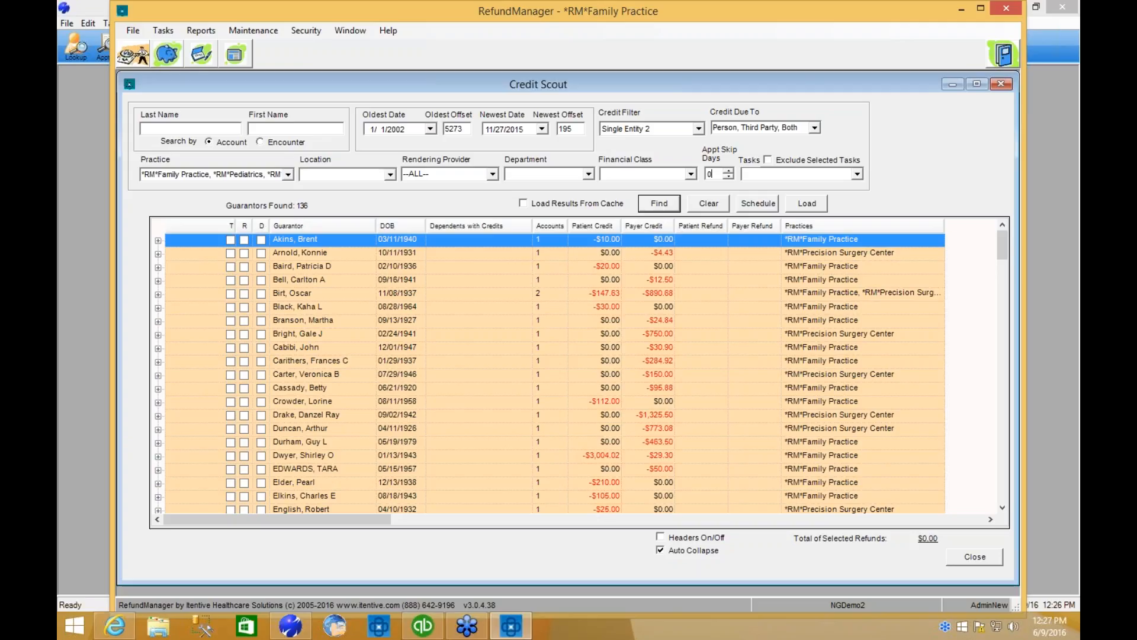
{"action": "left_click", "coordinate": [857, 174]}
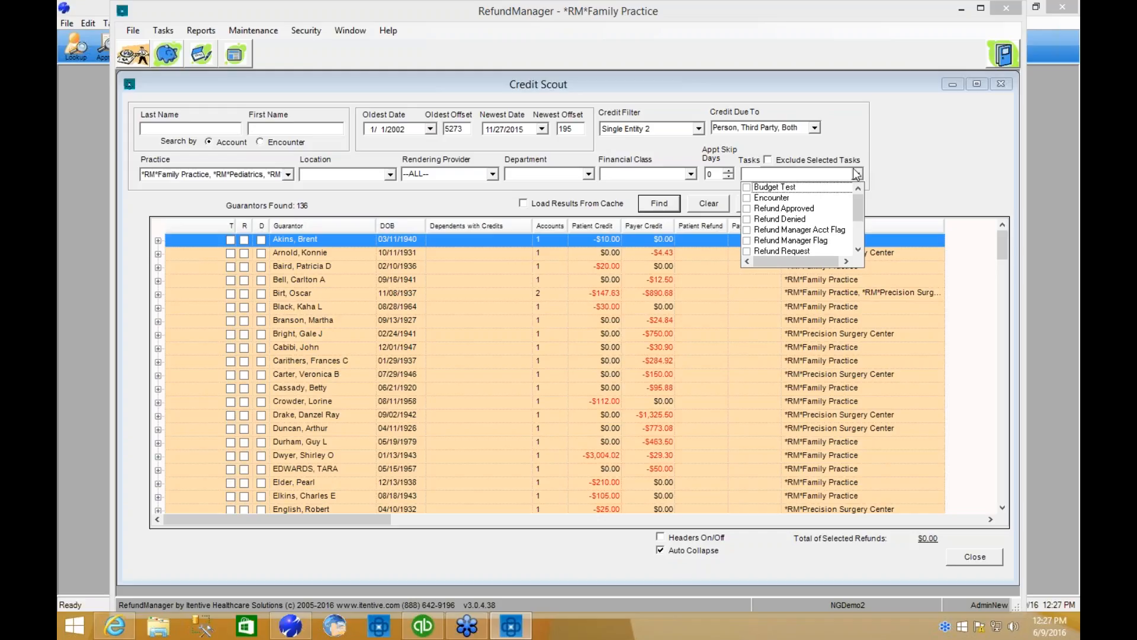
{"action": "left_click", "coordinate": [858, 173]}
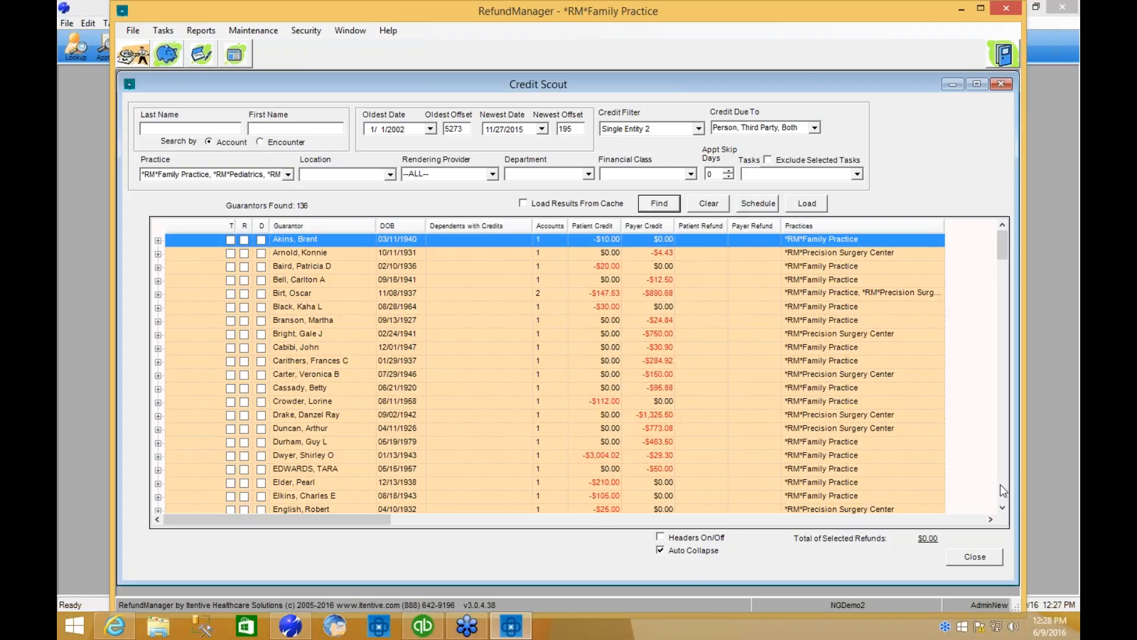
Find the guarantor with the -$123.00 patient credit in the results and expand that record to its encounters.
{"action": "scroll", "coordinate": [1003, 490], "scroll_direction": "down", "scroll_amount": 13}
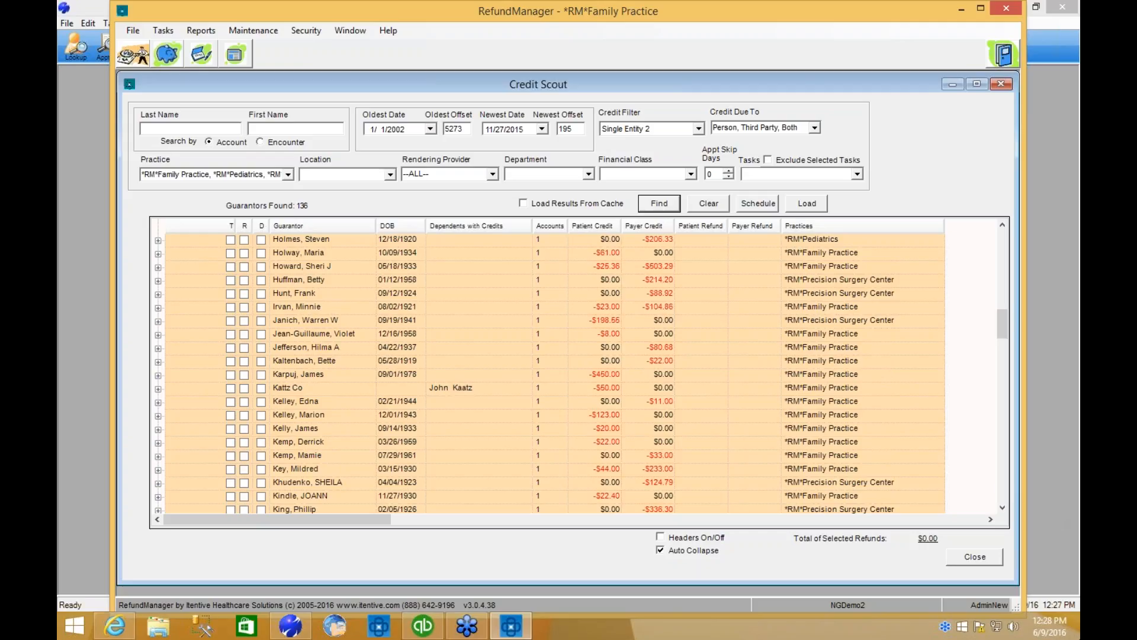
{"action": "left_click", "coordinate": [1001, 507]}
{"action": "left_click", "coordinate": [1001, 508]}
{"action": "left_click", "coordinate": [1002, 507]}
{"action": "left_click", "coordinate": [1001, 507]}
{"action": "left_click", "coordinate": [1001, 507]}
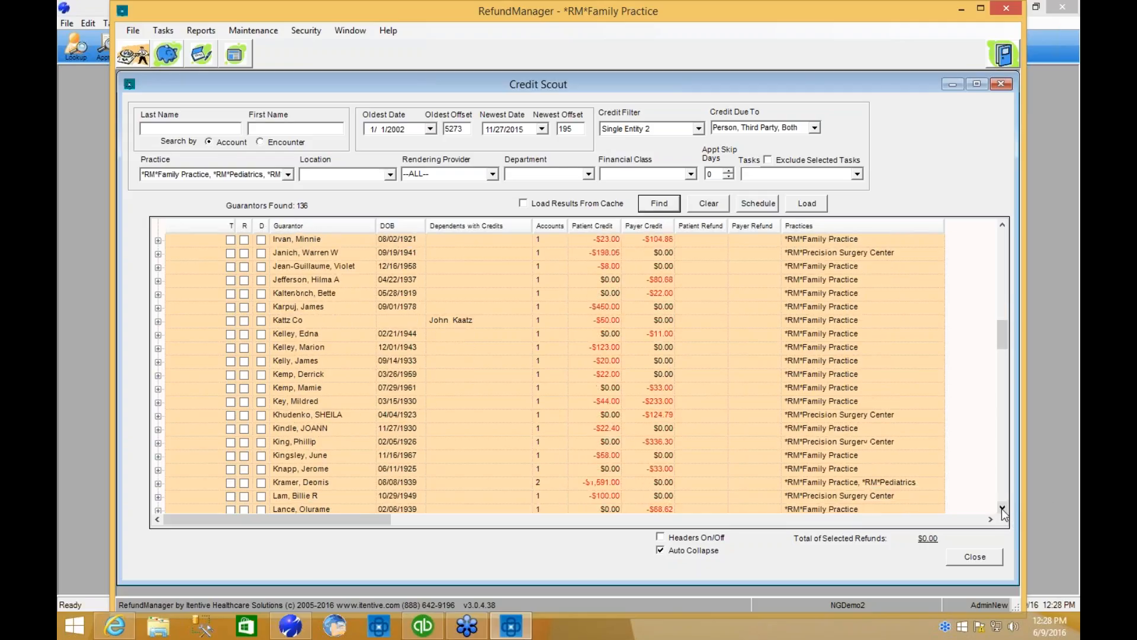
{"action": "left_click", "coordinate": [1001, 507]}
{"action": "left_click", "coordinate": [1001, 507]}
{"action": "left_click", "coordinate": [1001, 508]}
{"action": "left_click", "coordinate": [1001, 508]}
{"action": "left_click", "coordinate": [1002, 508]}
{"action": "left_click", "coordinate": [1002, 508]}
{"action": "left_click", "coordinate": [1001, 508]}
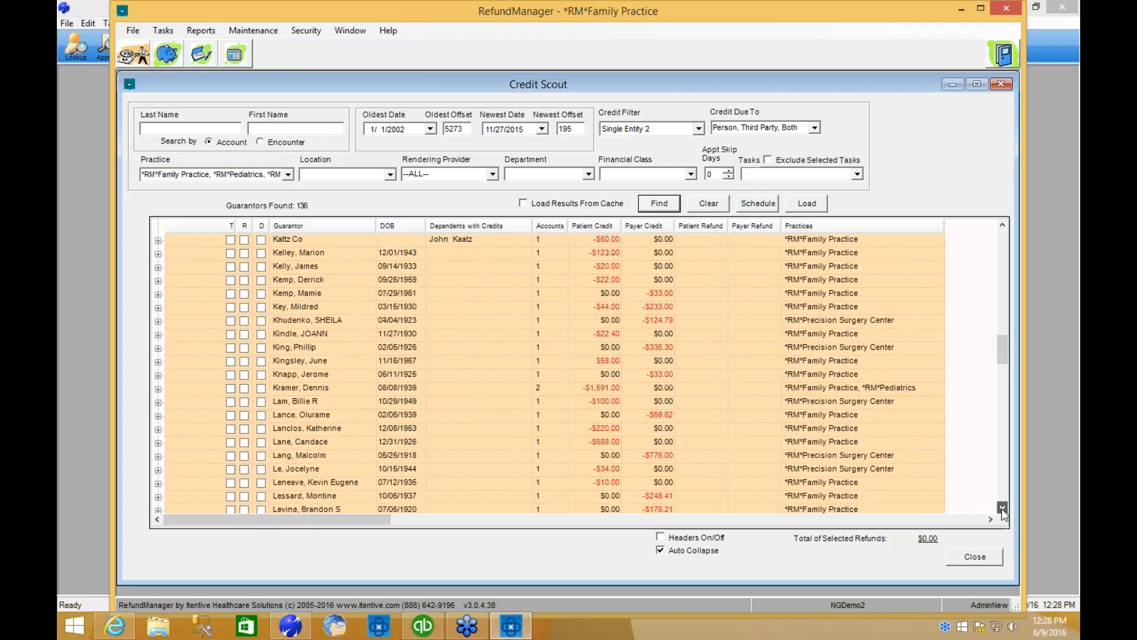
{"action": "left_click", "coordinate": [1001, 508]}
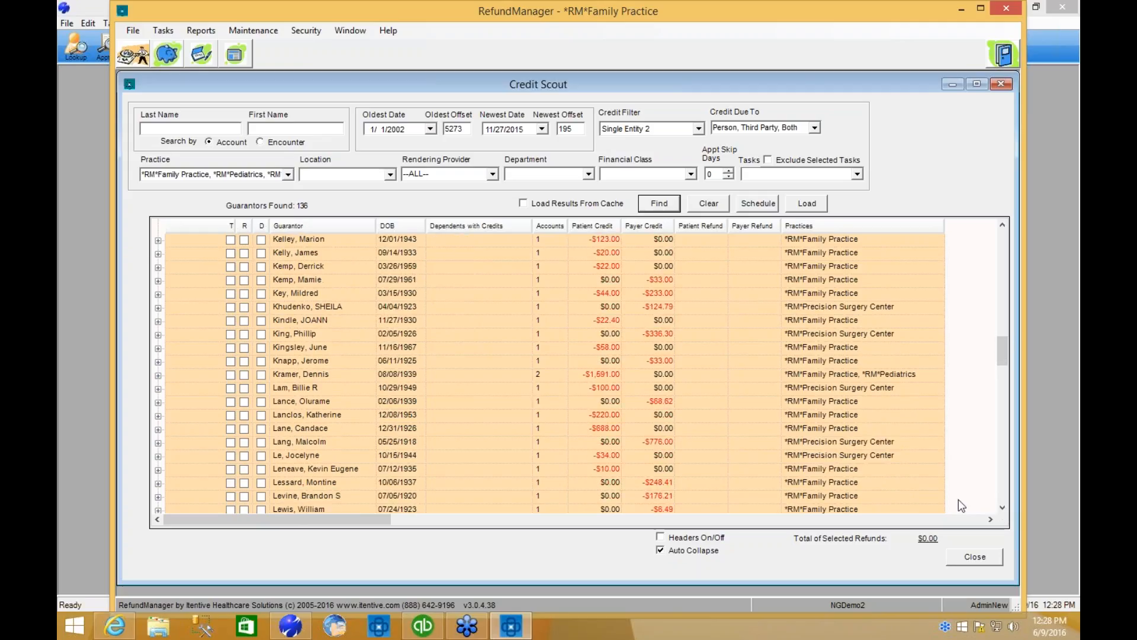
{"action": "left_click", "coordinate": [341, 240]}
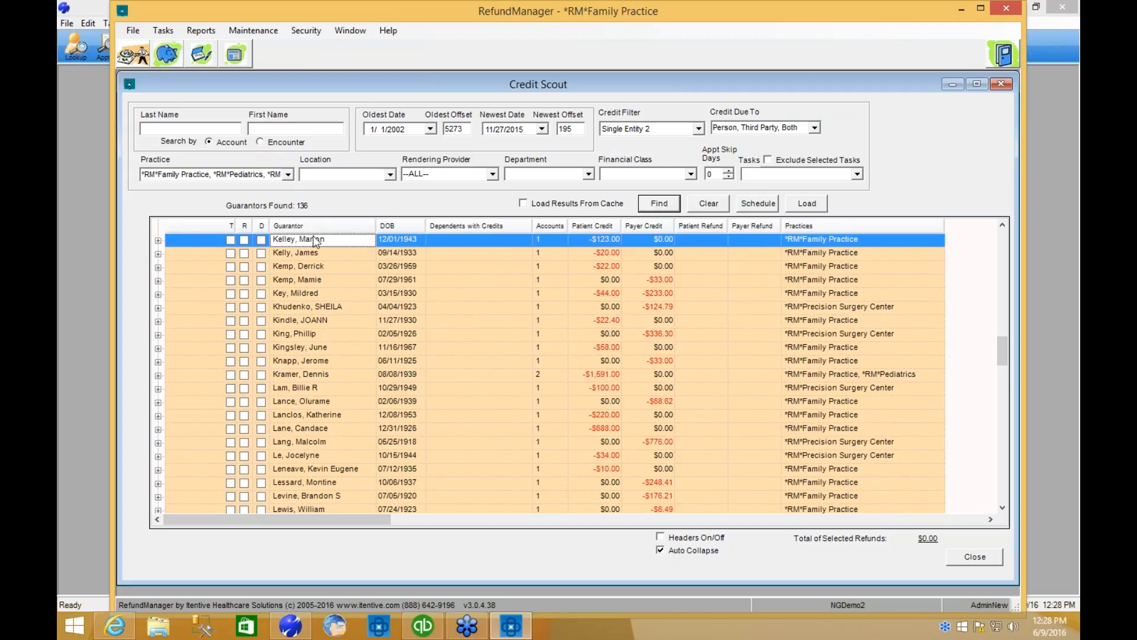
{"action": "left_click", "coordinate": [380, 242]}
{"action": "left_click", "coordinate": [158, 241]}
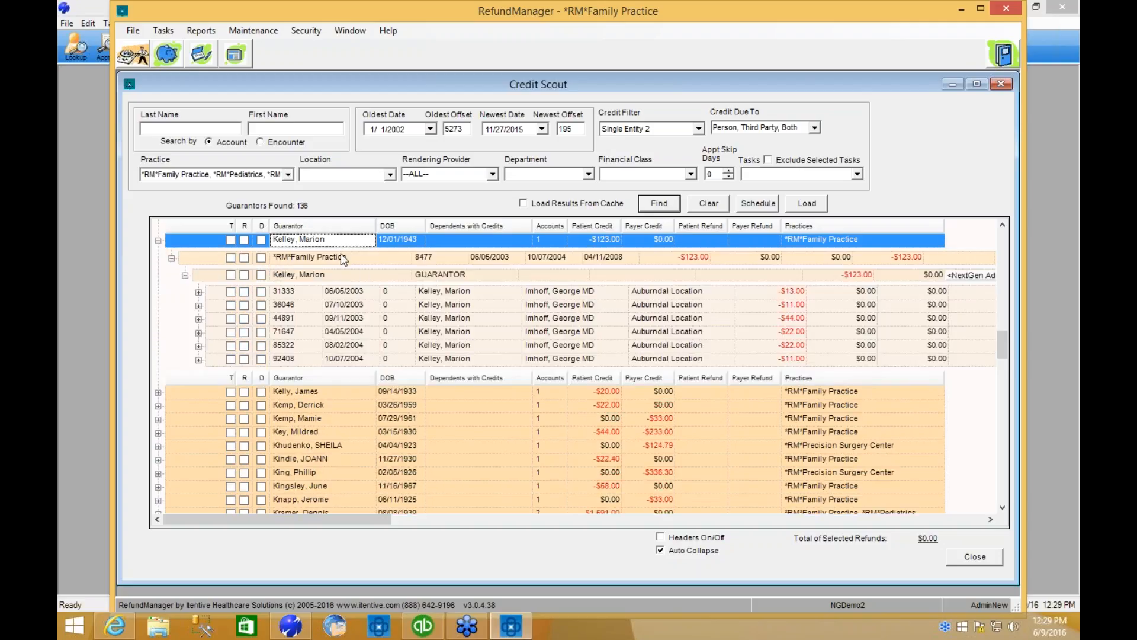
Examine the expanded guarantor's practice account, guarantor row and individual encounters from 06/05/2003 to 08/02/2004.
{"action": "left_click", "coordinate": [323, 259]}
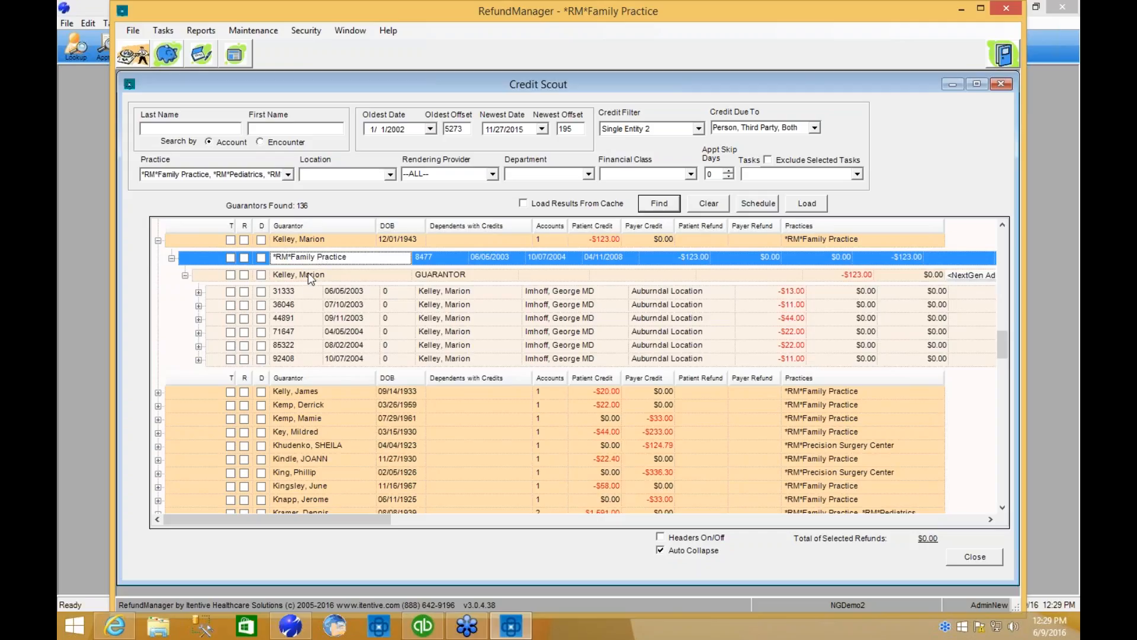
{"action": "left_click", "coordinate": [309, 275]}
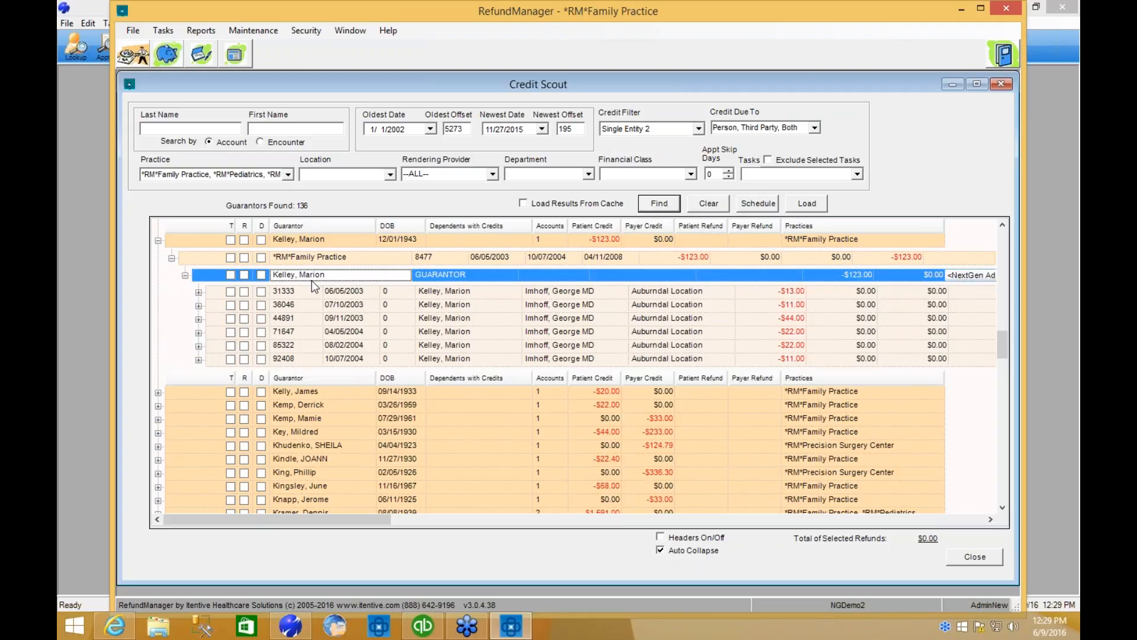
{"action": "left_click", "coordinate": [303, 290]}
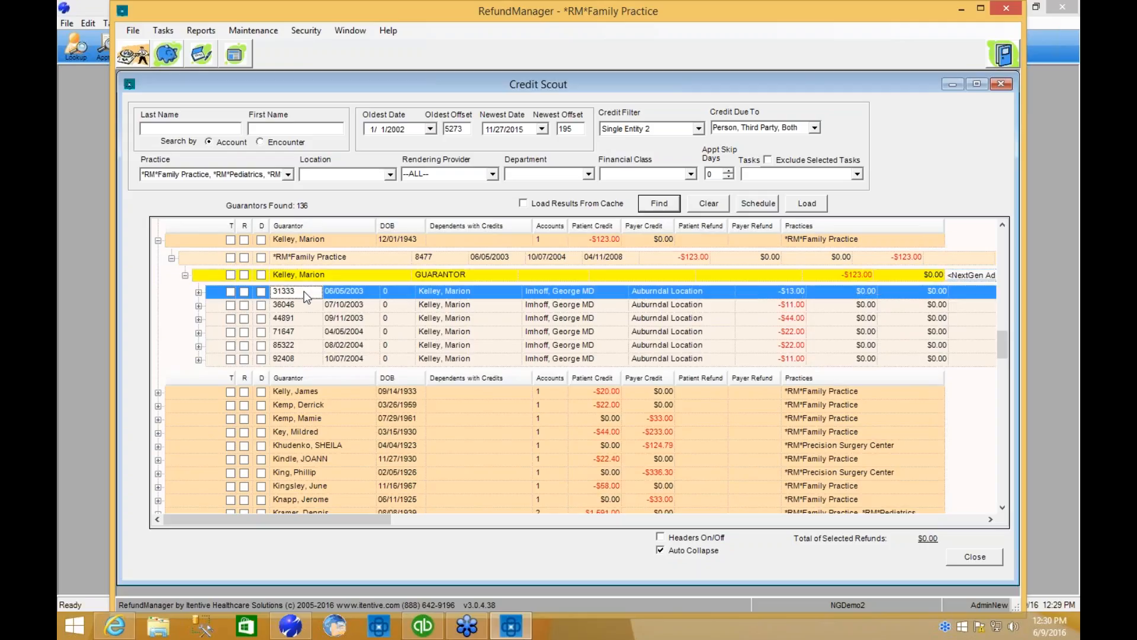
{"action": "left_click", "coordinate": [301, 306]}
{"action": "left_click", "coordinate": [301, 320]}
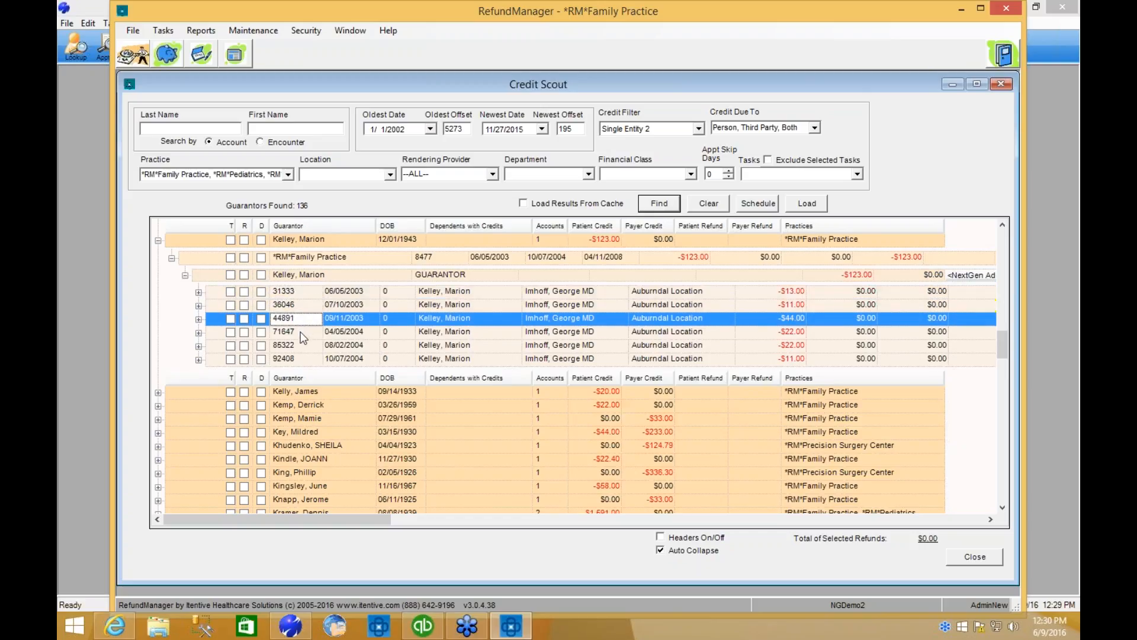
{"action": "left_click", "coordinate": [301, 332]}
{"action": "left_click", "coordinate": [301, 346]}
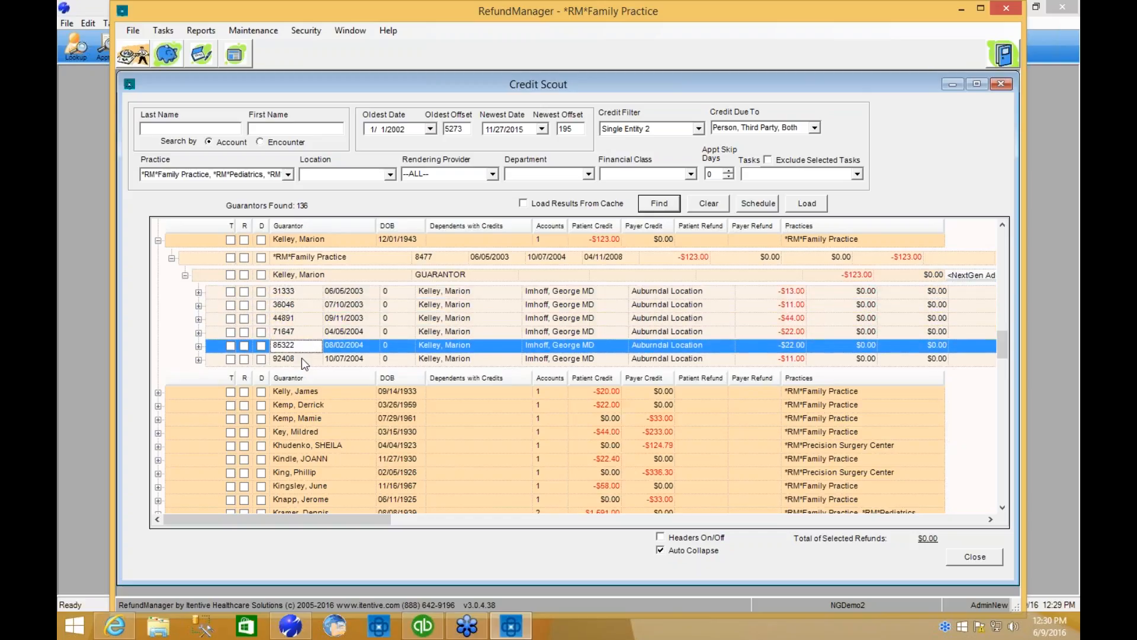
Inspect the charge line of the 10/07/2004 encounter and collapse the encounter again.
{"action": "left_click", "coordinate": [300, 358]}
{"action": "left_click", "coordinate": [199, 360]}
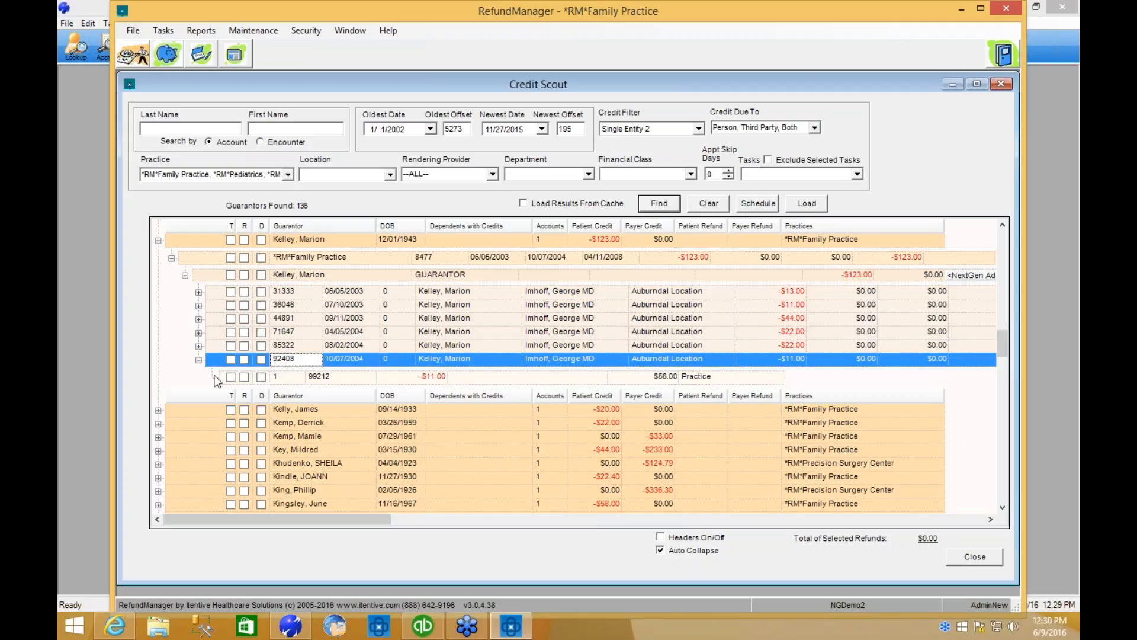
{"action": "left_click", "coordinate": [199, 359]}
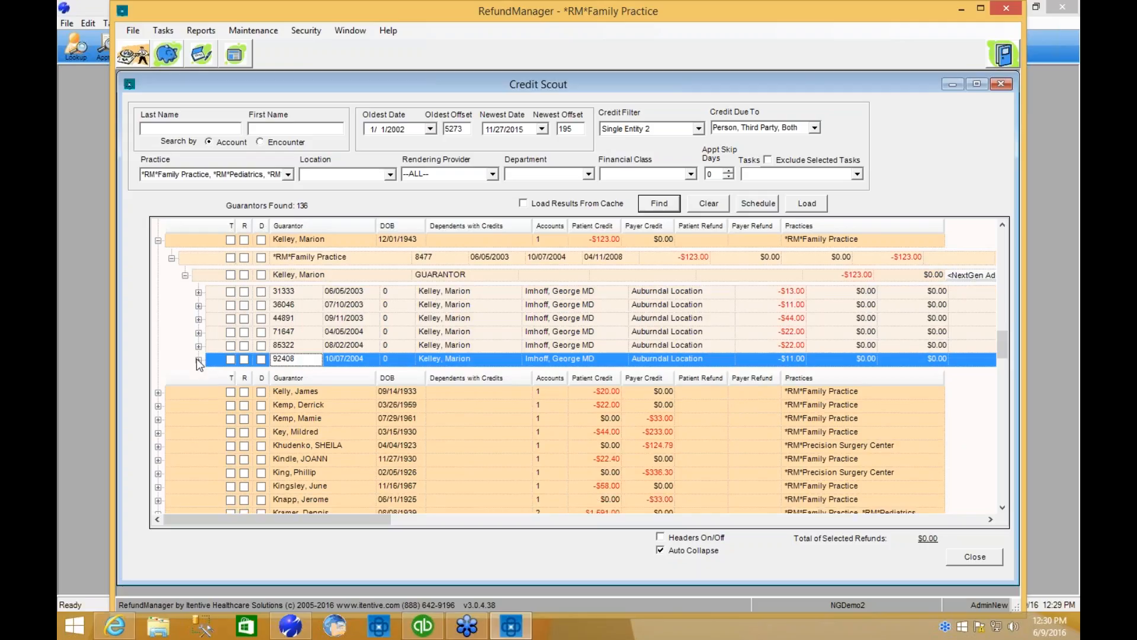
Review the Financial Summary of the guarantor's *RM*Family Practice account, collapsing and re-expanding its encounter list, and close the summary.
{"action": "right_click", "coordinate": [295, 256]}
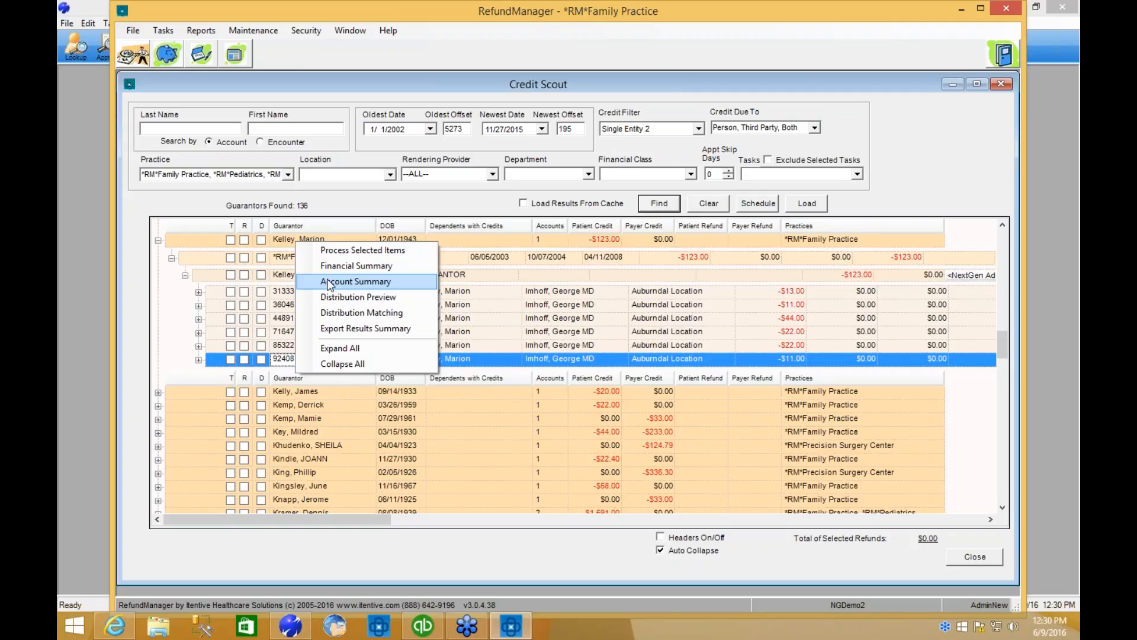
{"action": "left_click", "coordinate": [288, 259]}
{"action": "right_click", "coordinate": [288, 258]}
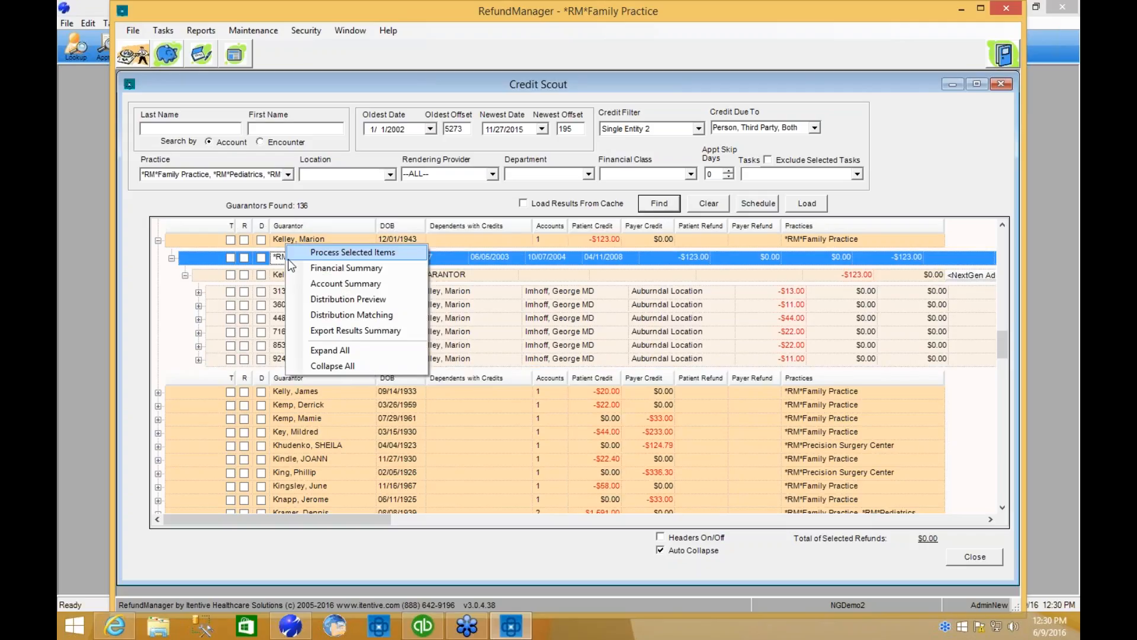
{"action": "left_click", "coordinate": [311, 269]}
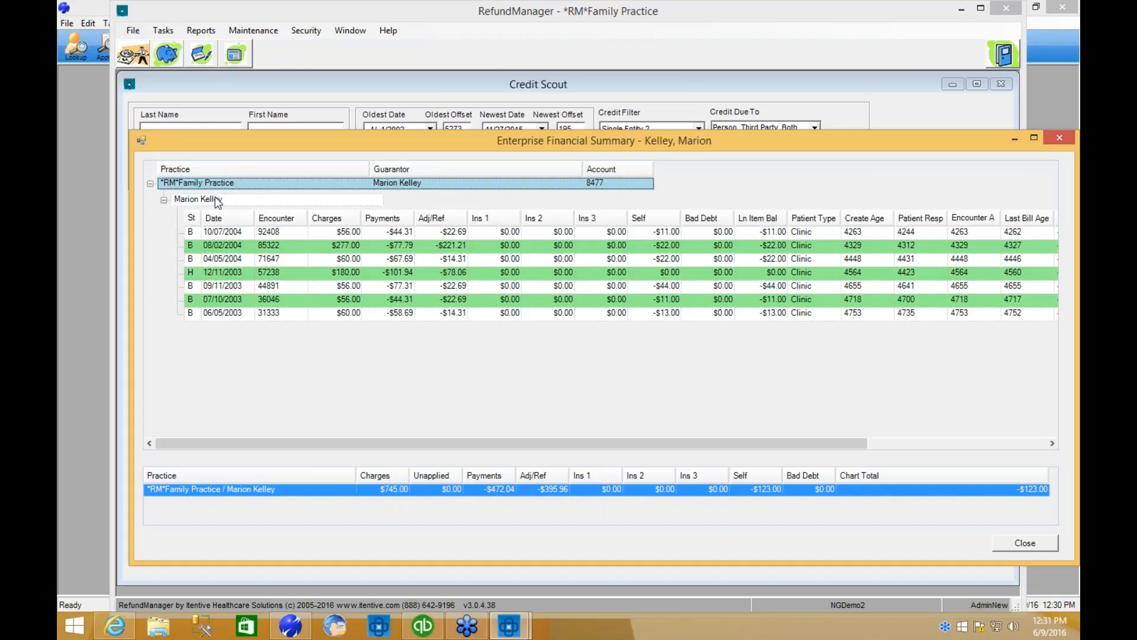
{"action": "left_click", "coordinate": [164, 200]}
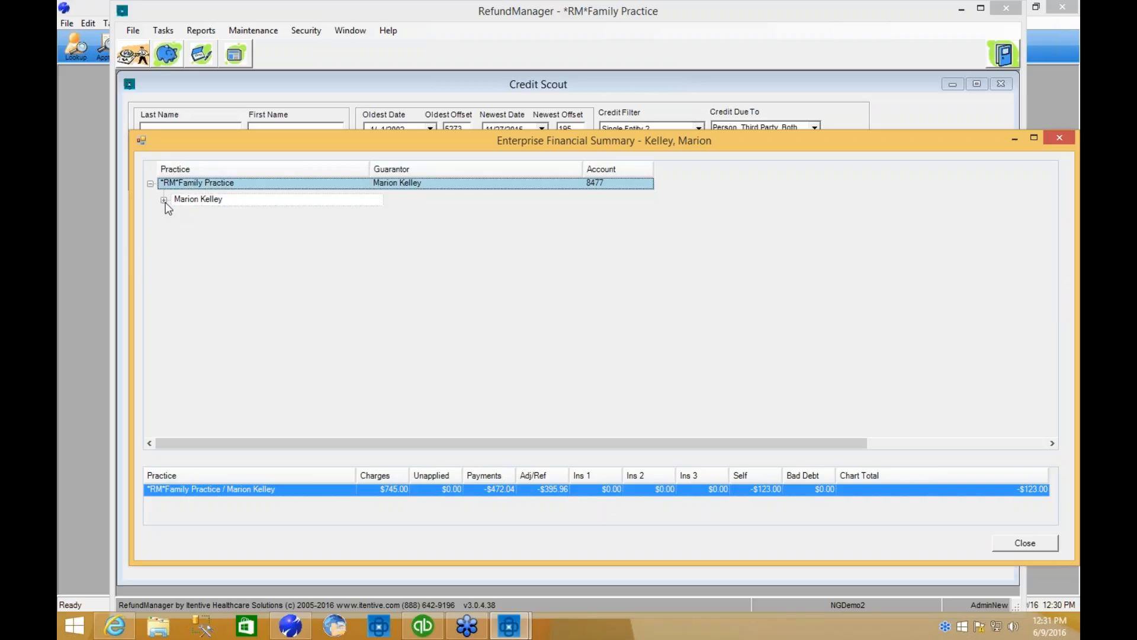
{"action": "left_click", "coordinate": [151, 183]}
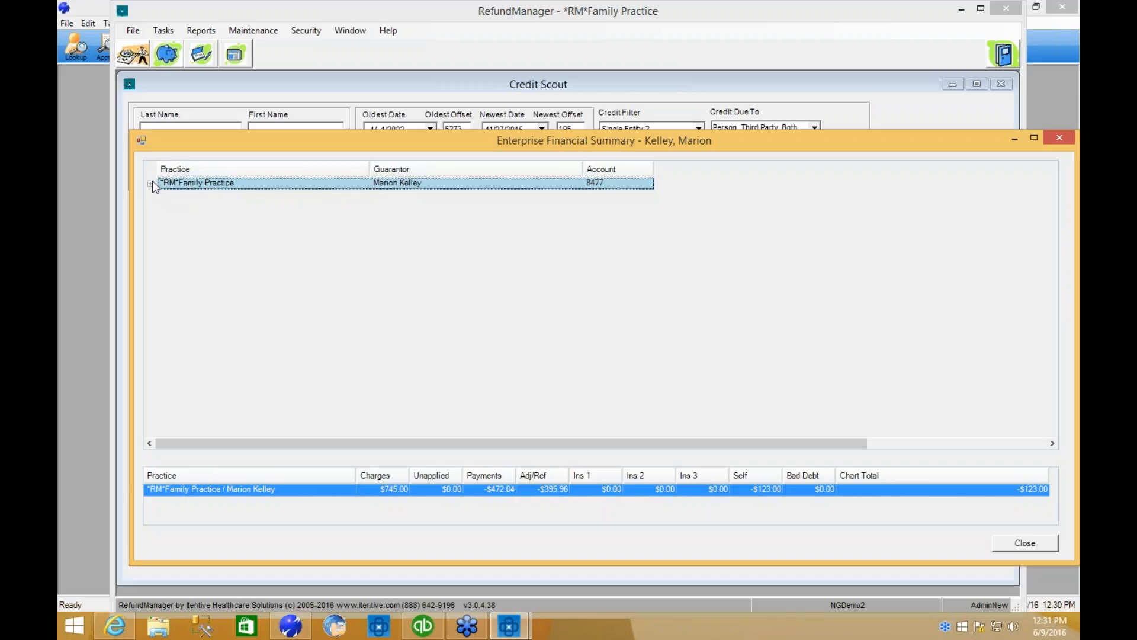
{"action": "left_click", "coordinate": [150, 183]}
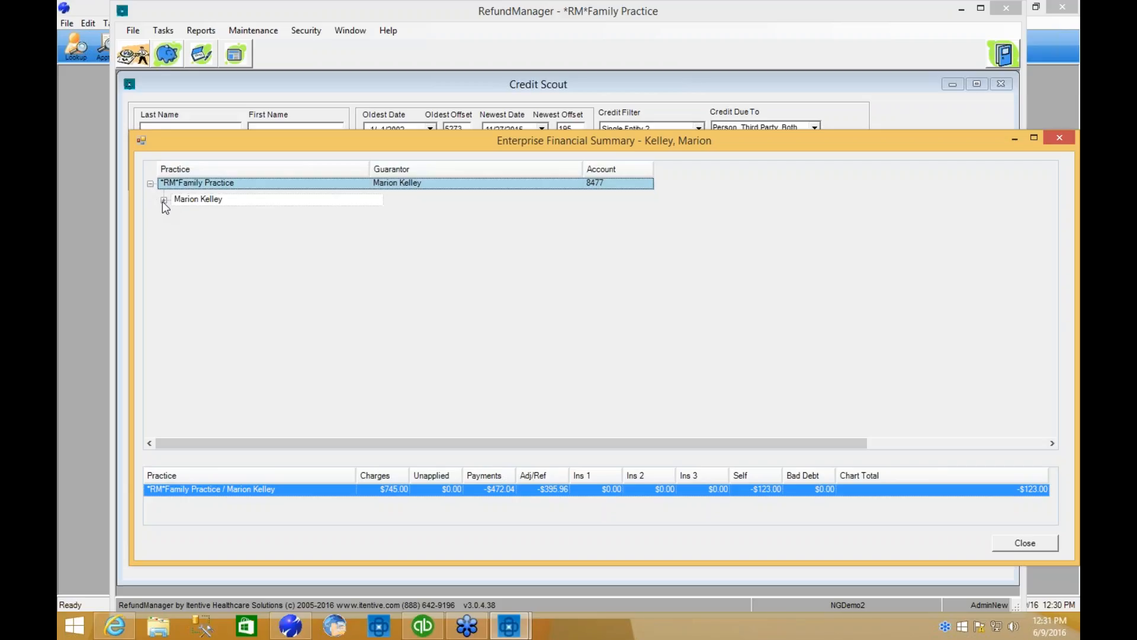
{"action": "left_click", "coordinate": [164, 201]}
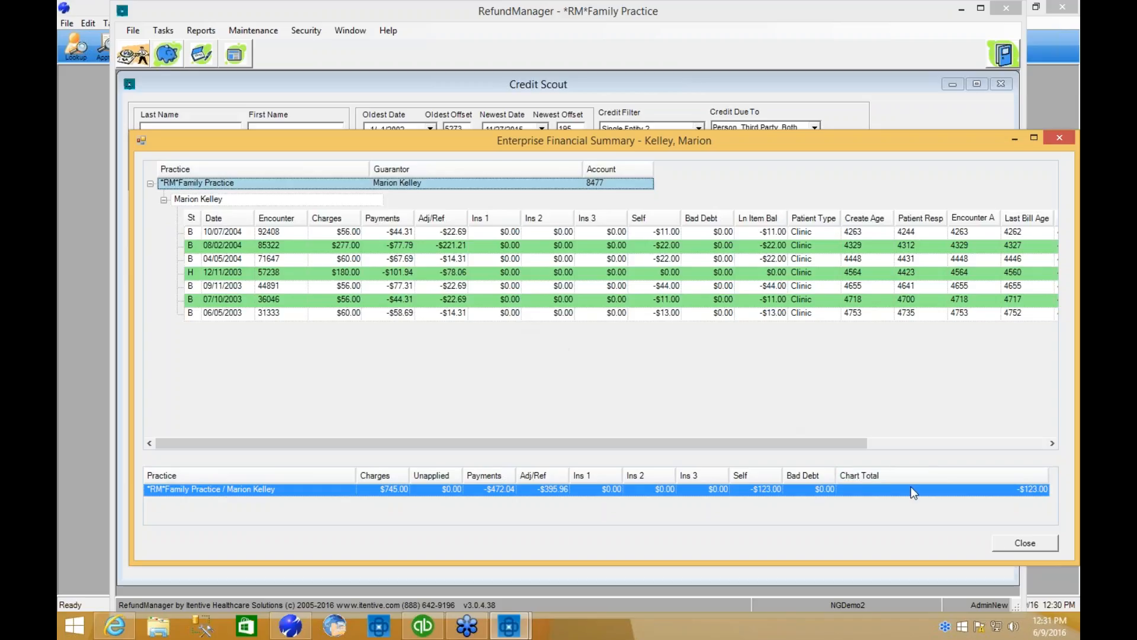
{"action": "left_click", "coordinate": [1007, 546]}
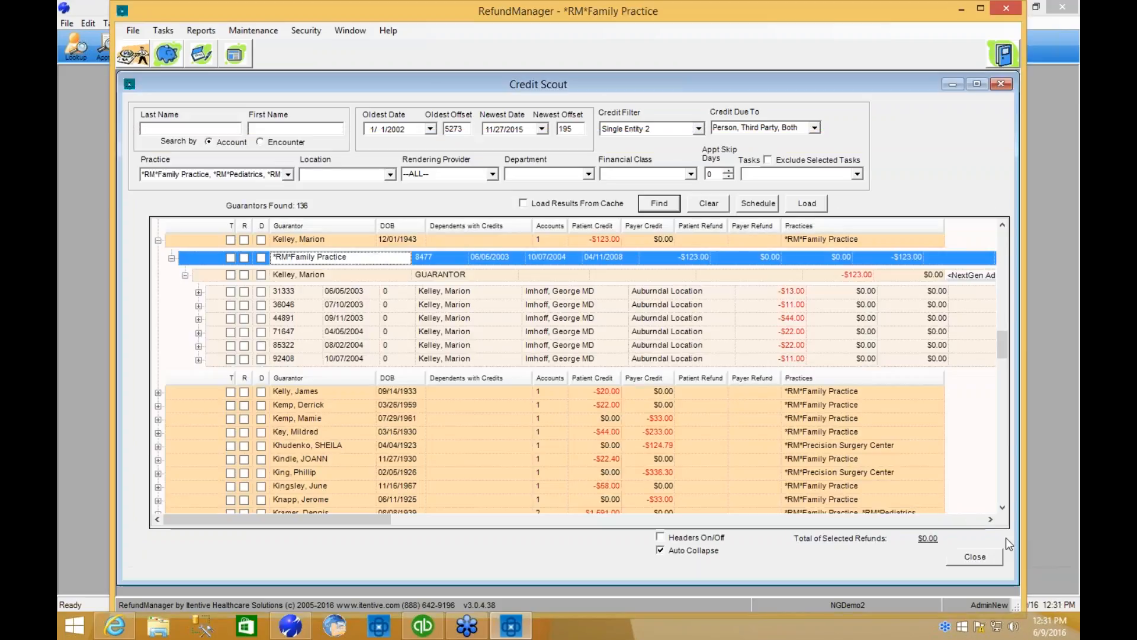
Review the practice account's Account Summary sorted by Enc/Inv, expanding the 10/7/2004 encounter and its credit card payment, and close it.
{"action": "right_click", "coordinate": [375, 258]}
{"action": "left_click", "coordinate": [416, 284]}
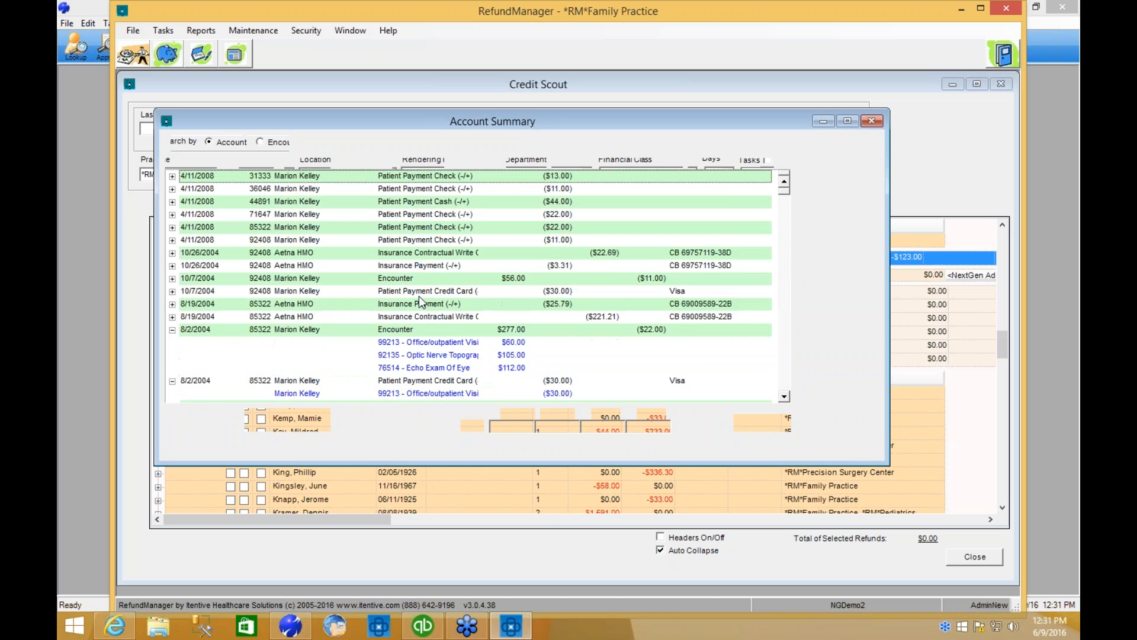
{"action": "left_click", "coordinate": [248, 426]}
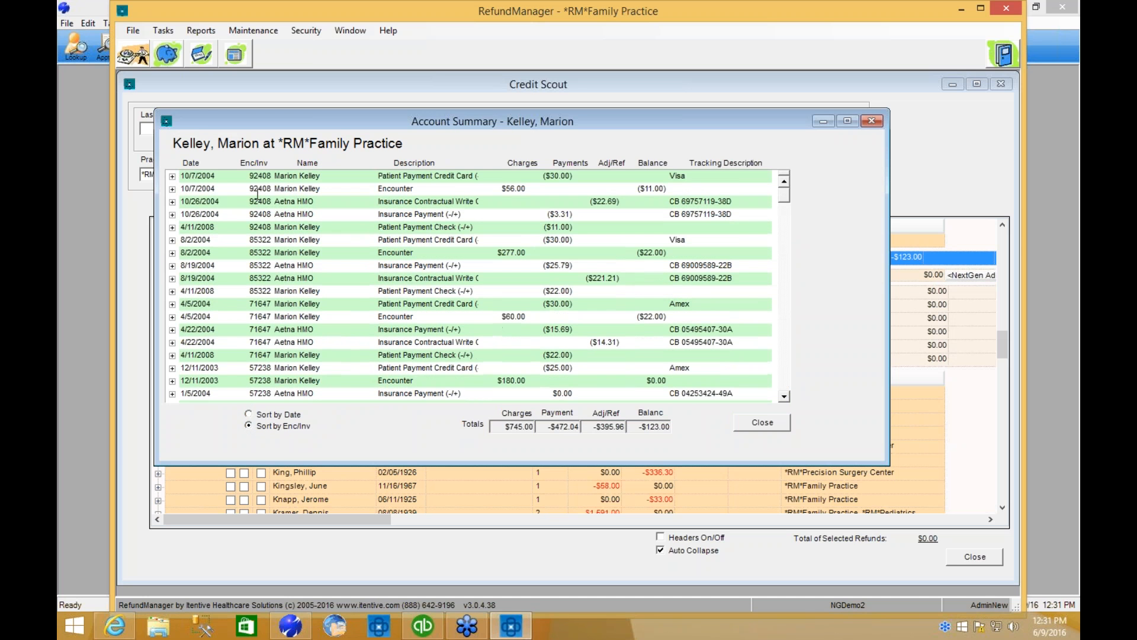
{"action": "left_click", "coordinate": [173, 189]}
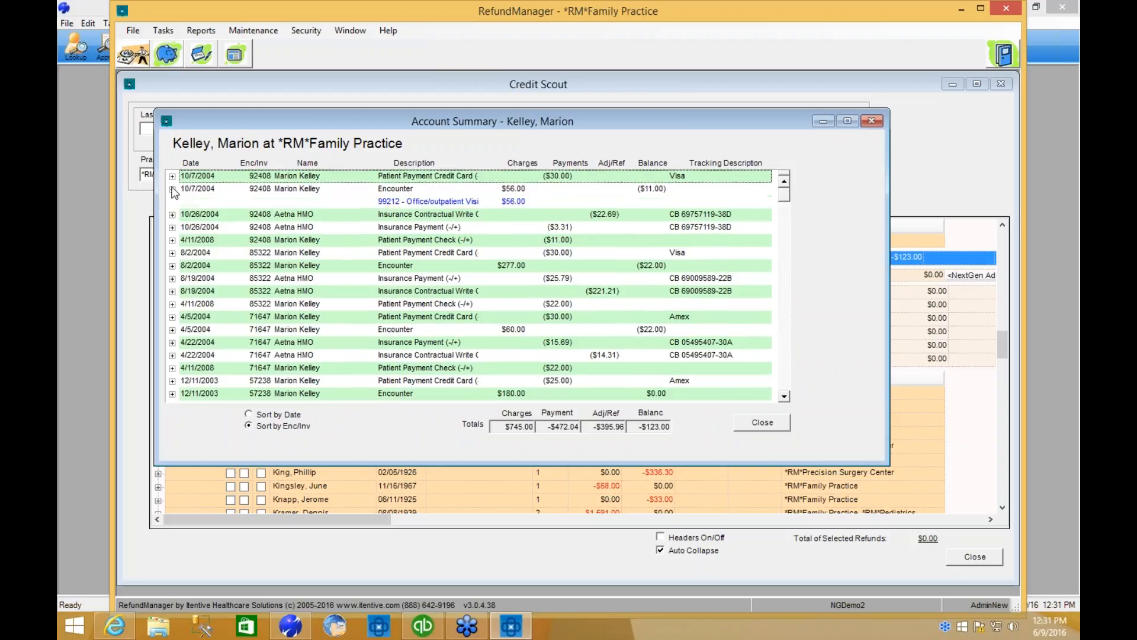
{"action": "left_click", "coordinate": [172, 177]}
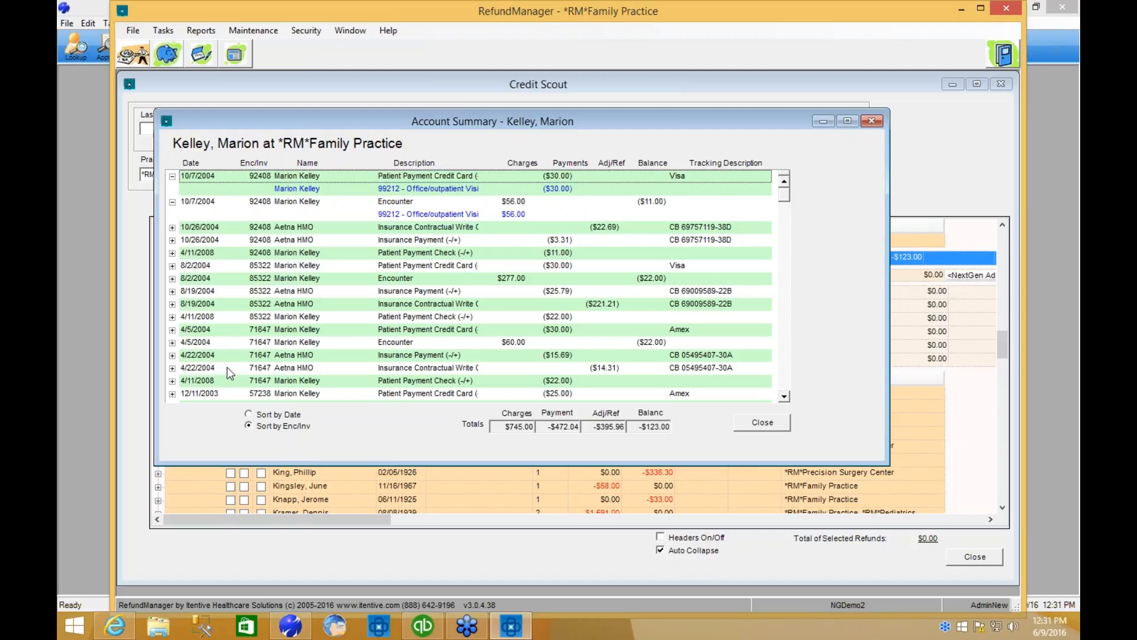
{"action": "left_click", "coordinate": [758, 420]}
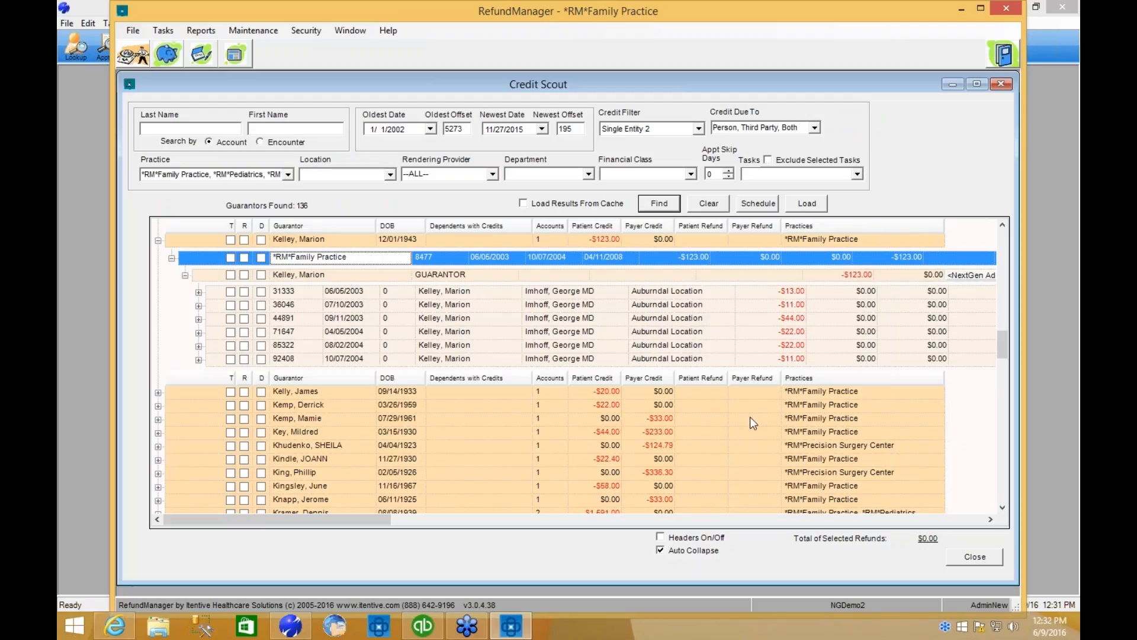
Go through the guarantor's encounter rows and mark the entire guarantor record with the -$123.00 patient credit for refund.
{"action": "left_click", "coordinate": [309, 277]}
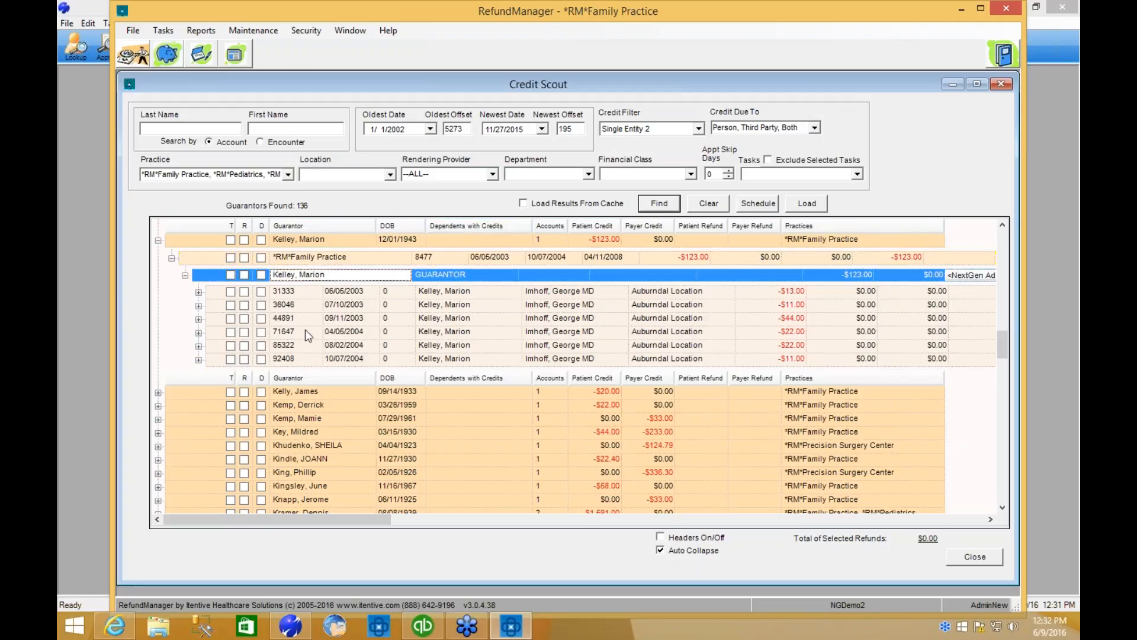
{"action": "left_click", "coordinate": [290, 290]}
{"action": "left_click", "coordinate": [293, 304]}
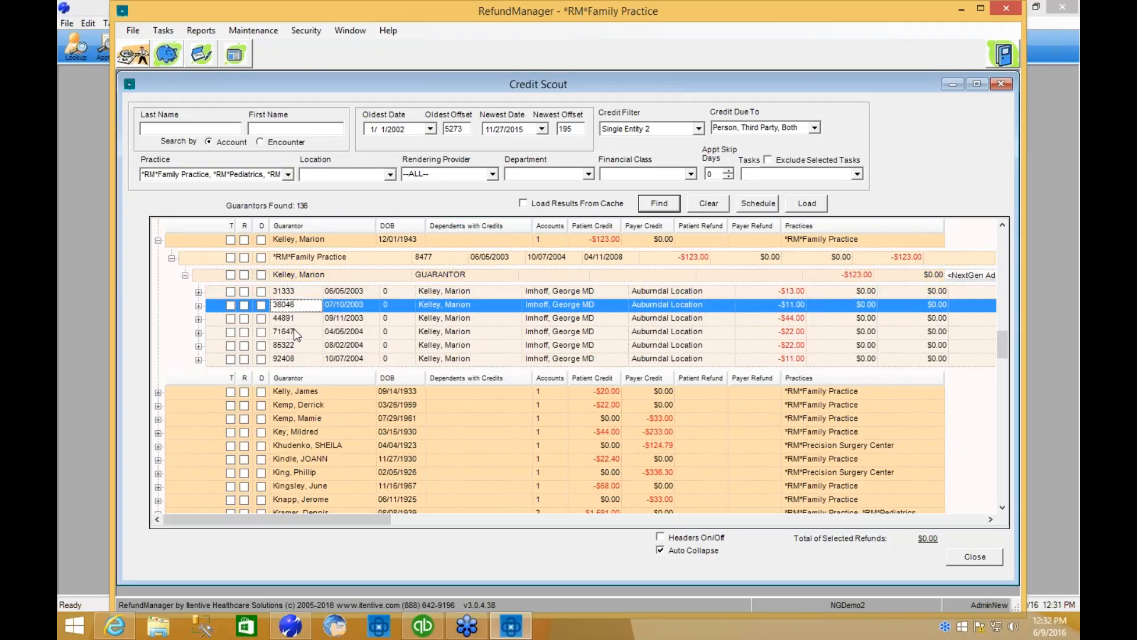
{"action": "left_click", "coordinate": [294, 318]}
{"action": "left_click", "coordinate": [297, 332]}
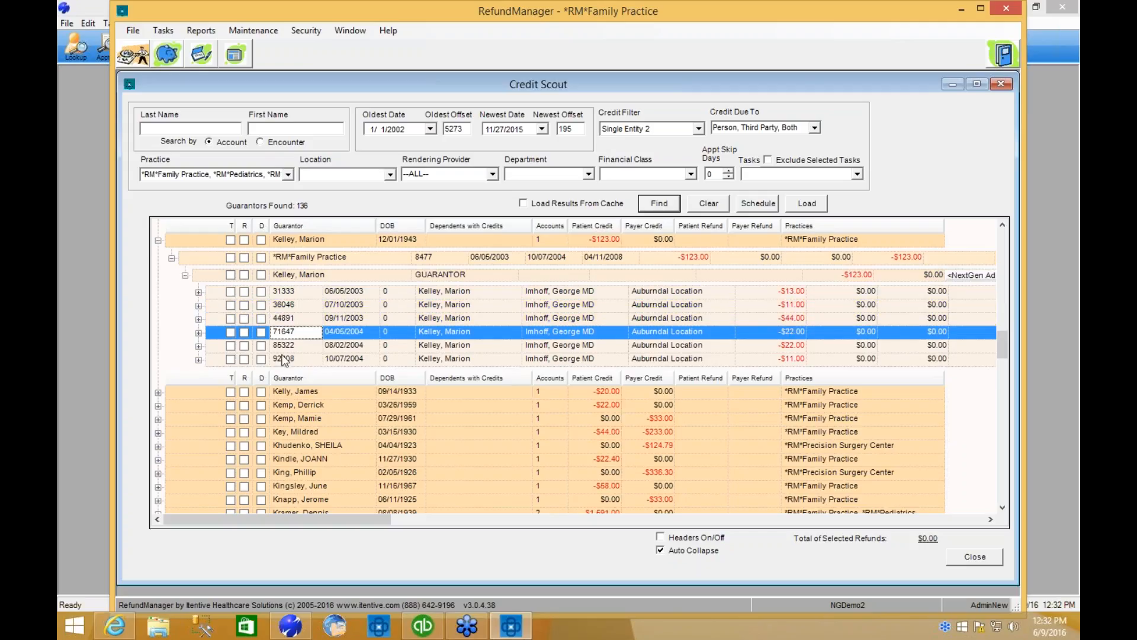
{"action": "left_click", "coordinate": [245, 240]}
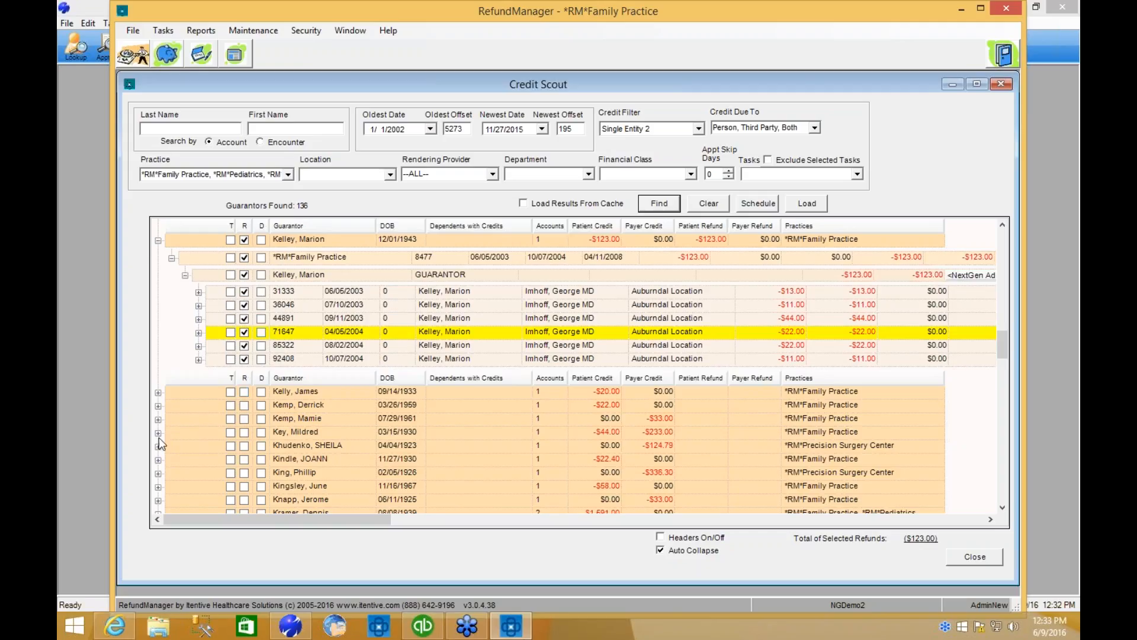
Find the guarantor with a -$44.00 patient credit and -$233.00 payer credit and expand that record.
{"action": "left_click", "coordinate": [286, 433]}
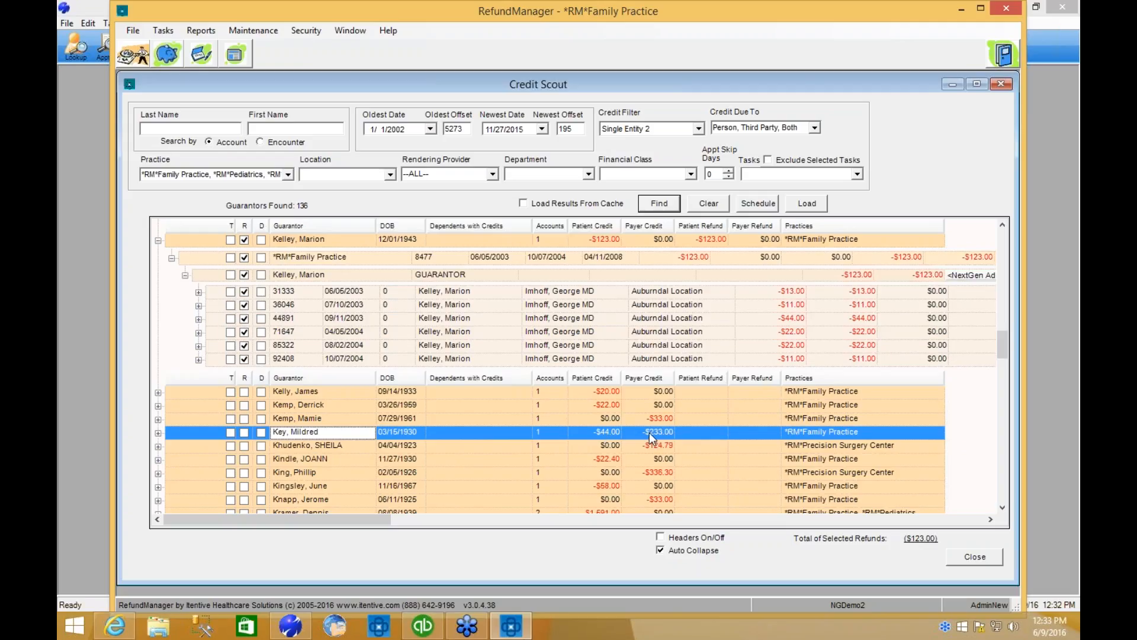
{"action": "scroll", "coordinate": [649, 432], "scroll_direction": "down", "scroll_amount": 2}
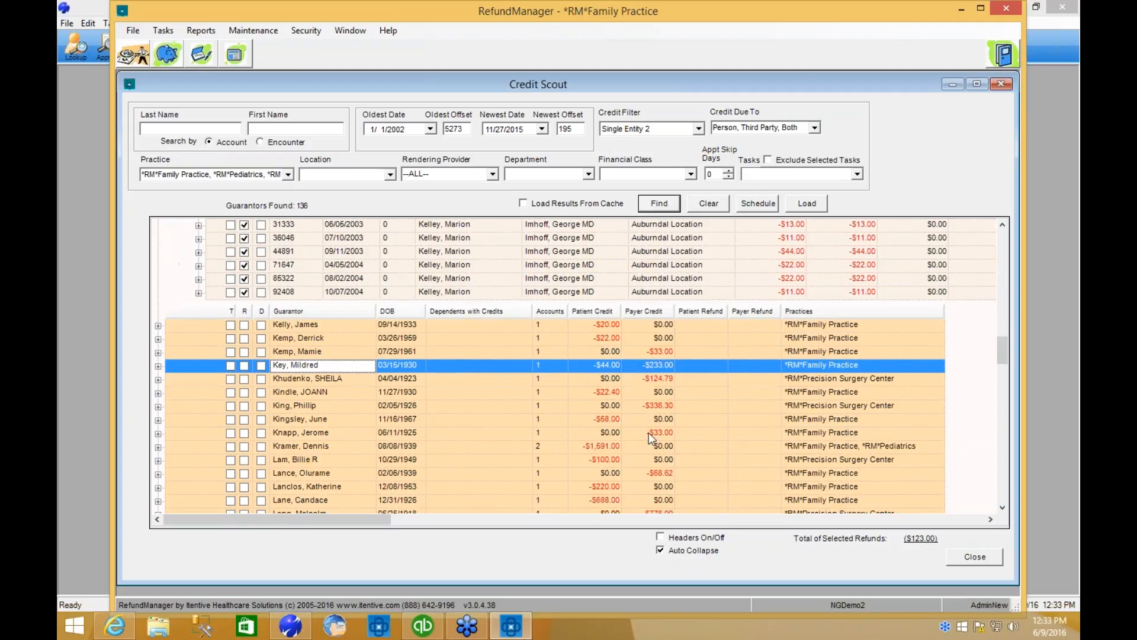
{"action": "left_click", "coordinate": [1002, 508]}
{"action": "left_click", "coordinate": [1002, 508]}
{"action": "left_click", "coordinate": [1002, 509]}
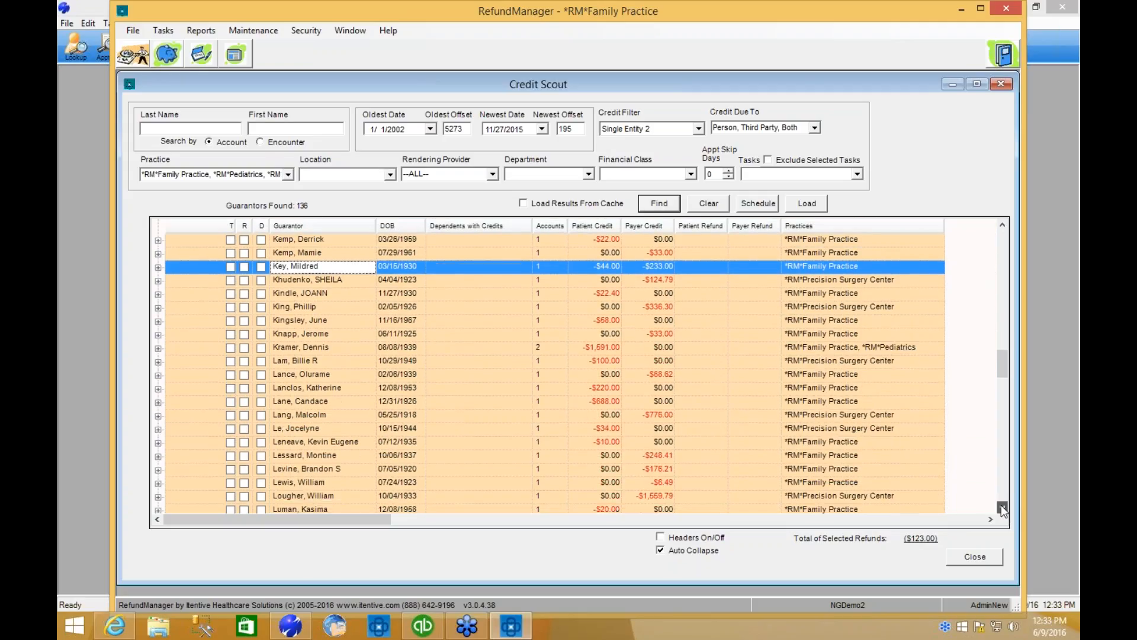
{"action": "left_click", "coordinate": [1002, 508]}
{"action": "left_click", "coordinate": [1003, 509]}
{"action": "left_click", "coordinate": [158, 240]}
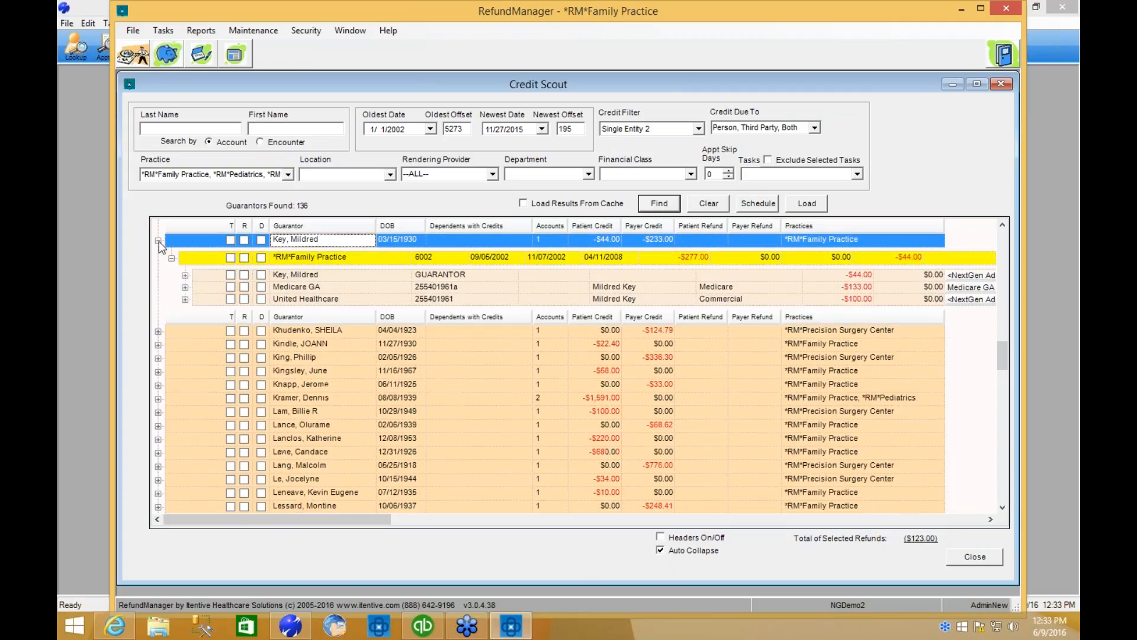
Examine the expanded record's *RM*Family Practice account, guarantor, Medicare GA and United Healthcare rows.
{"action": "left_click", "coordinate": [306, 256]}
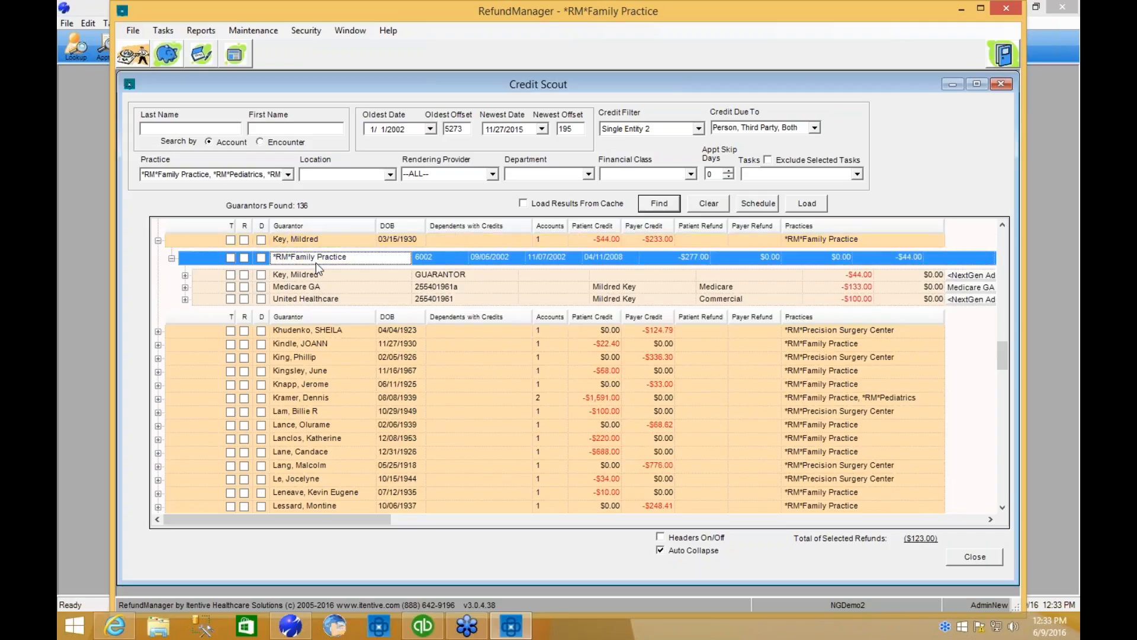
{"action": "key", "text": "Down"}
{"action": "key", "text": "Down"}
{"action": "key", "text": "Down"}
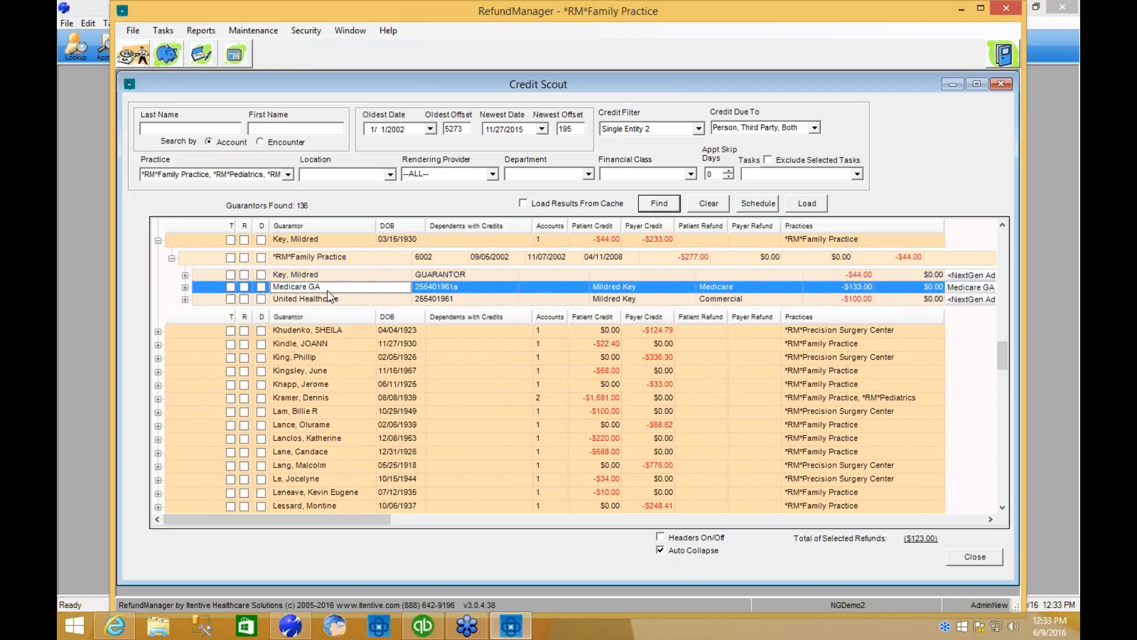
{"action": "key", "text": "Up"}
{"action": "left_click", "coordinate": [326, 273]}
{"action": "left_click", "coordinate": [326, 287]}
{"action": "left_click", "coordinate": [334, 297]}
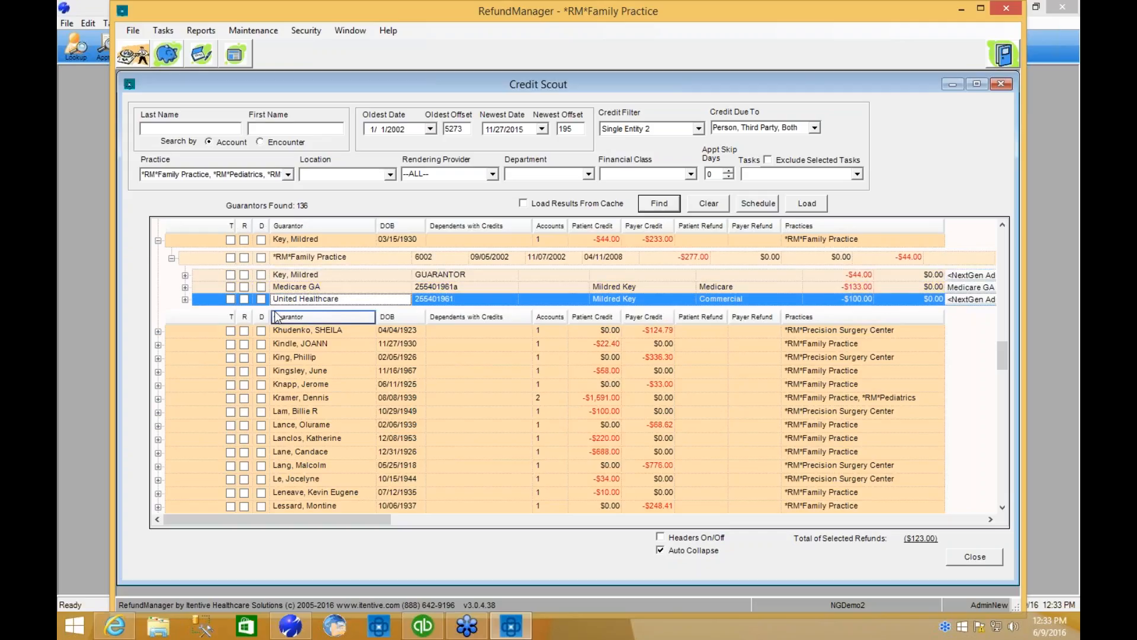
Expand the encounters under United Healthcare, Medicare GA and the guarantor, checking the charge lines of the guarantor's 10/03/2002 and Medicare GA's 11/07/2002 encounters.
{"action": "left_click", "coordinate": [185, 299]}
{"action": "left_click", "coordinate": [185, 287]}
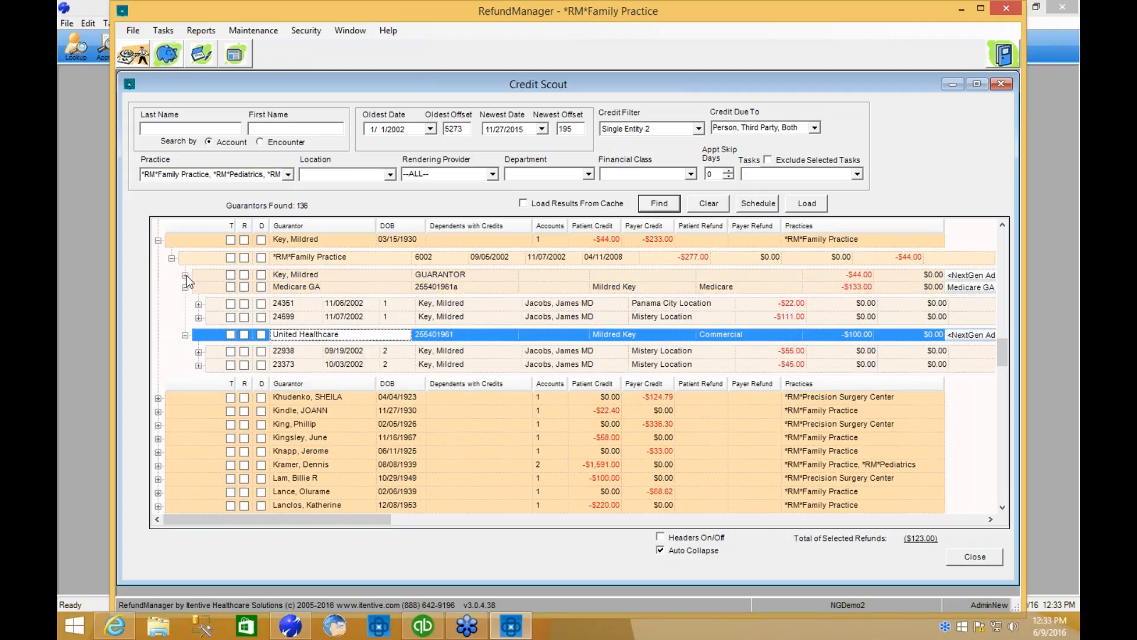
{"action": "left_click", "coordinate": [185, 275]}
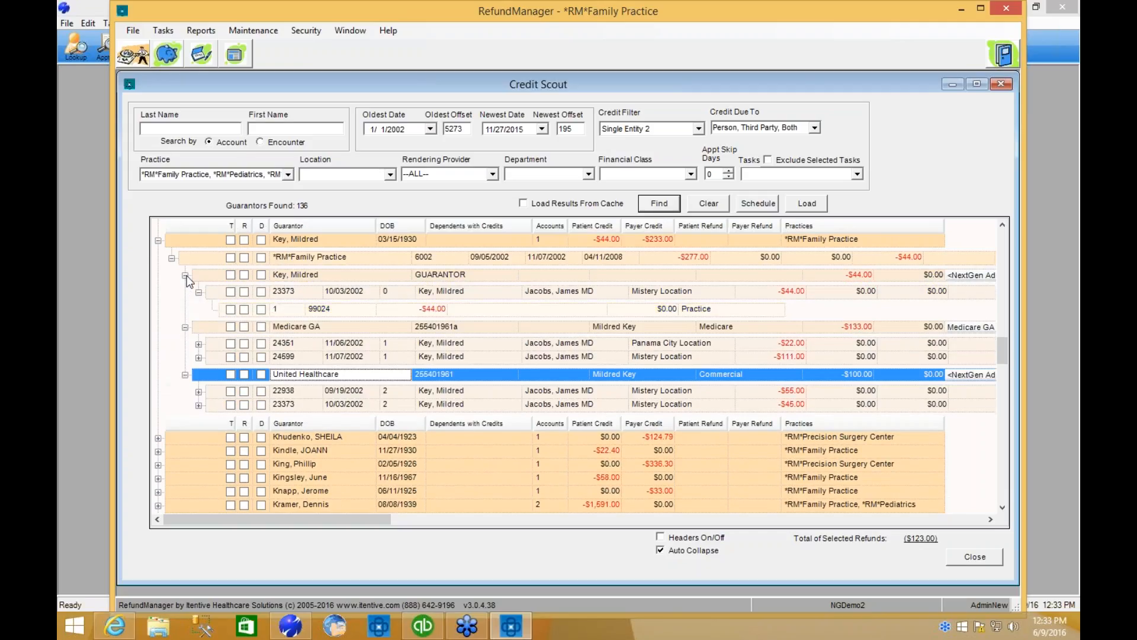
{"action": "left_click", "coordinate": [289, 312]}
{"action": "left_click", "coordinate": [199, 357]}
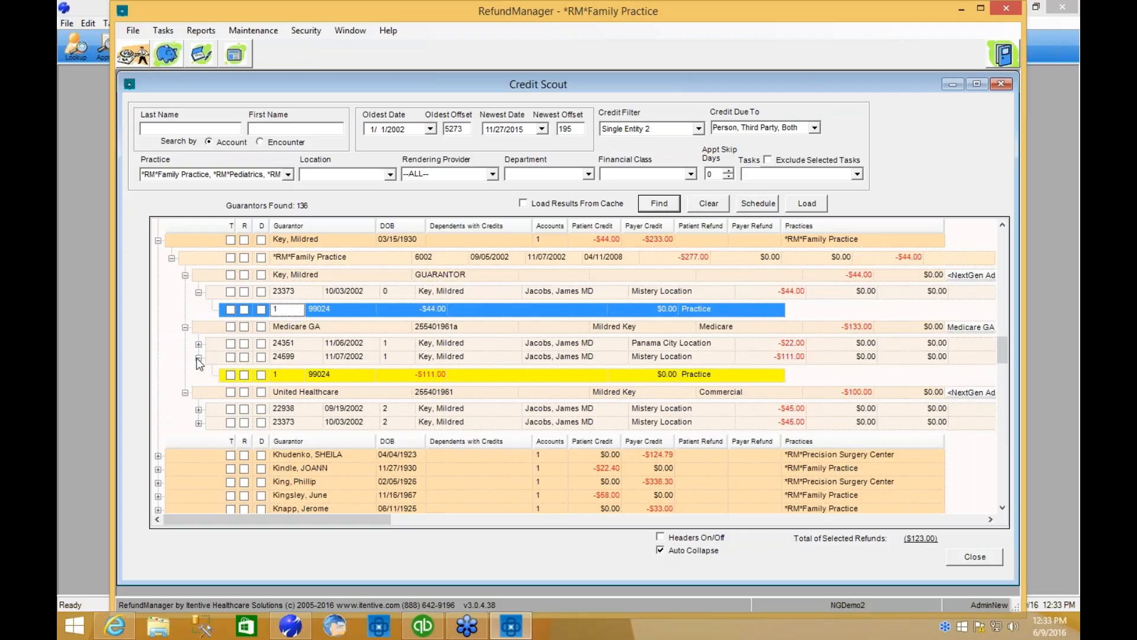
{"action": "left_click", "coordinate": [198, 358]}
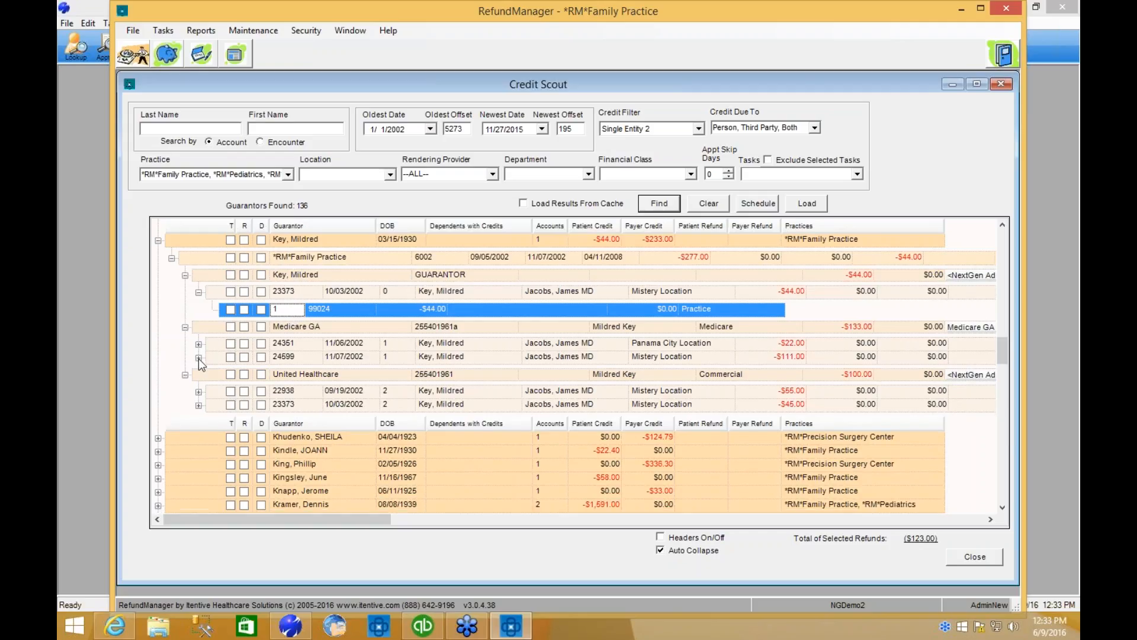
{"action": "left_click", "coordinate": [199, 292]}
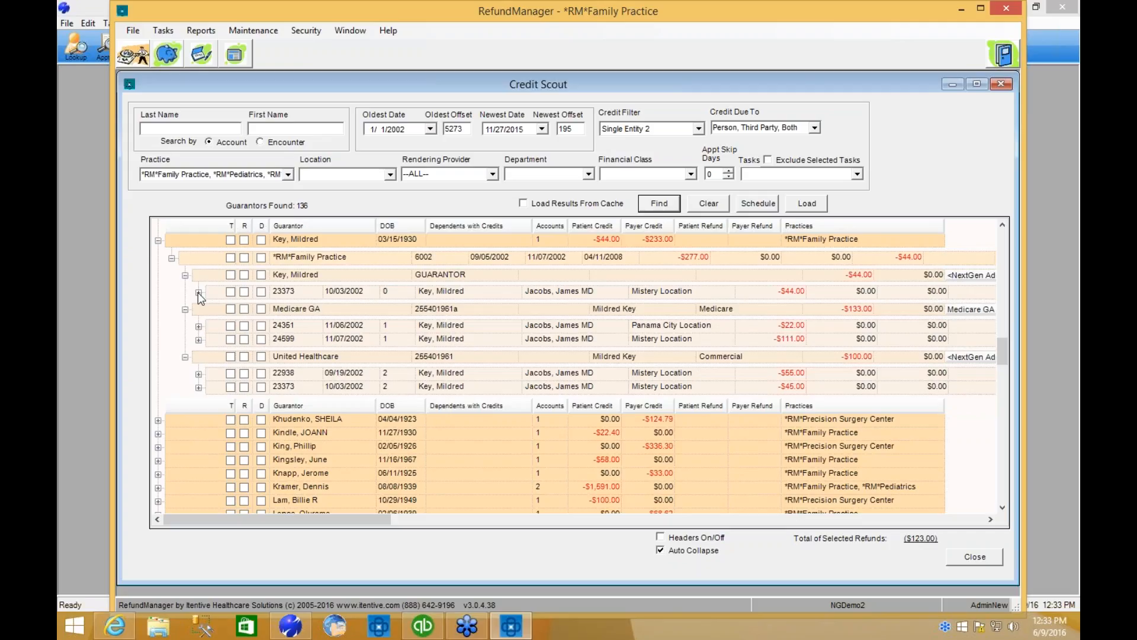
Mark the guarantor's own credit for refund, and extend the refund selection to the whole record including both payers.
{"action": "left_click", "coordinate": [244, 275]}
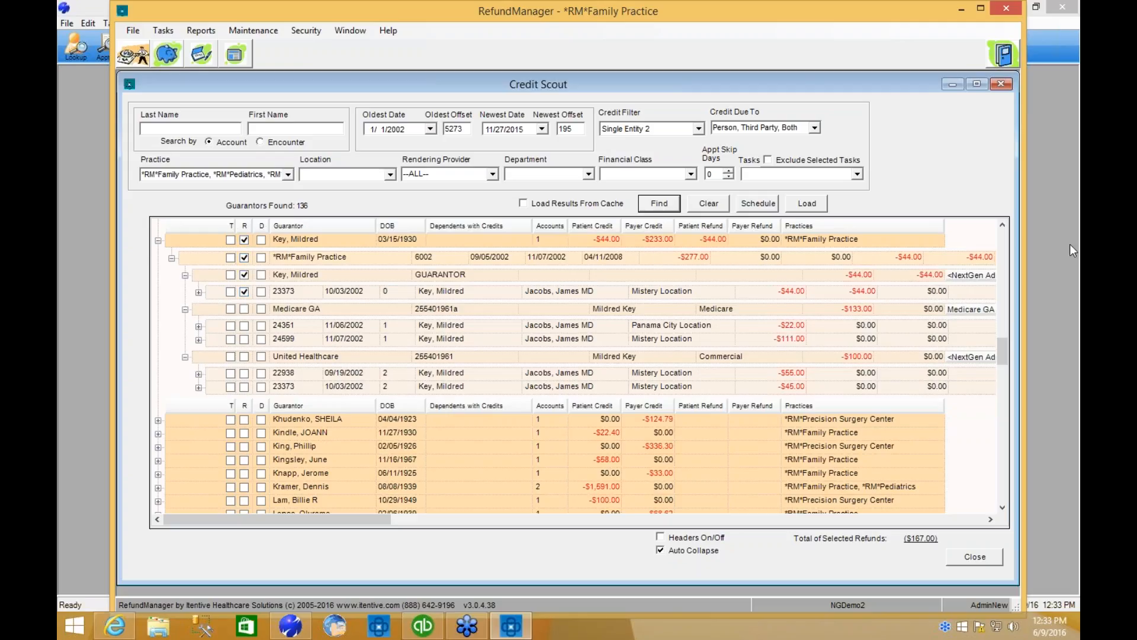
{"action": "left_click", "coordinate": [244, 239]}
{"action": "left_click", "coordinate": [244, 240]}
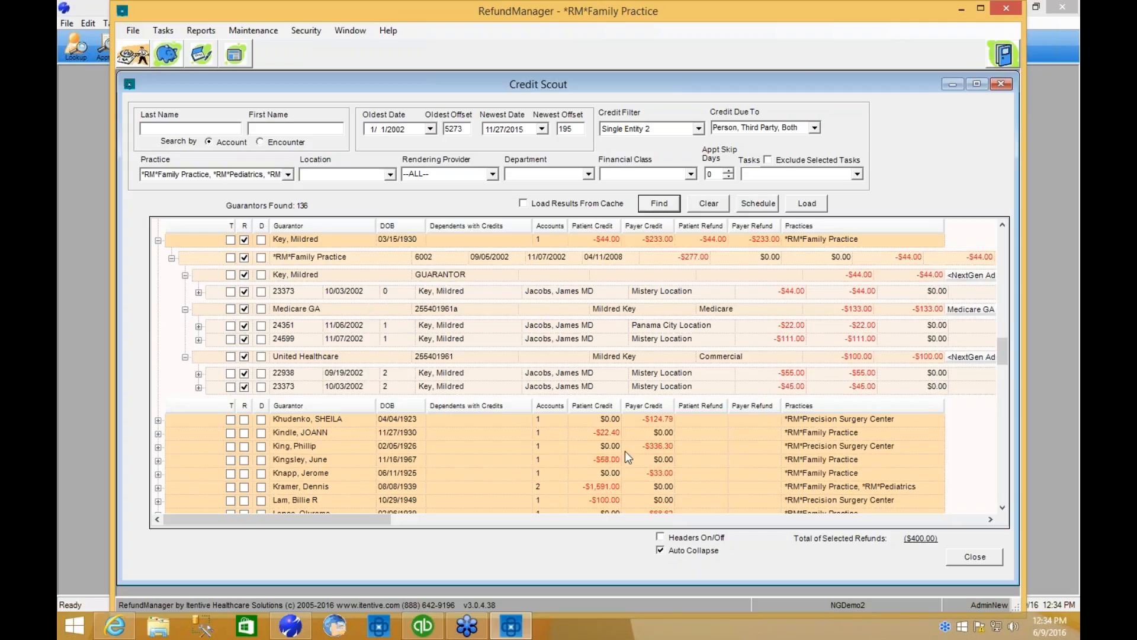
View the column headers at every level and hide them again, and inspect Medicare GA's custom refund addresses without changing the selection.
{"action": "left_click", "coordinate": [660, 538]}
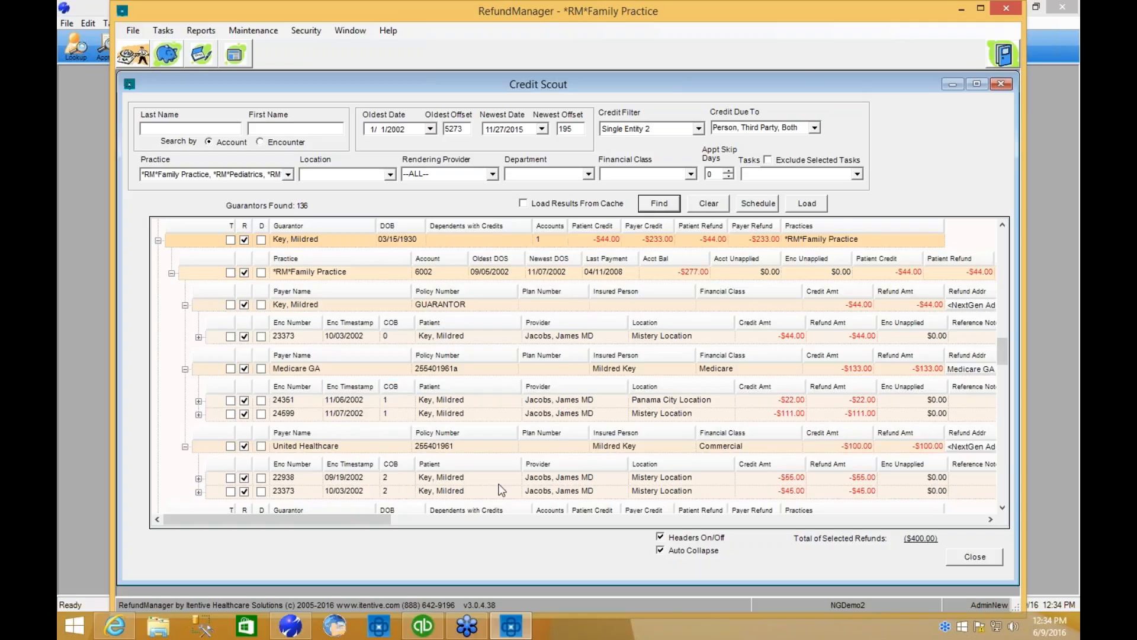
{"action": "left_click", "coordinate": [661, 537]}
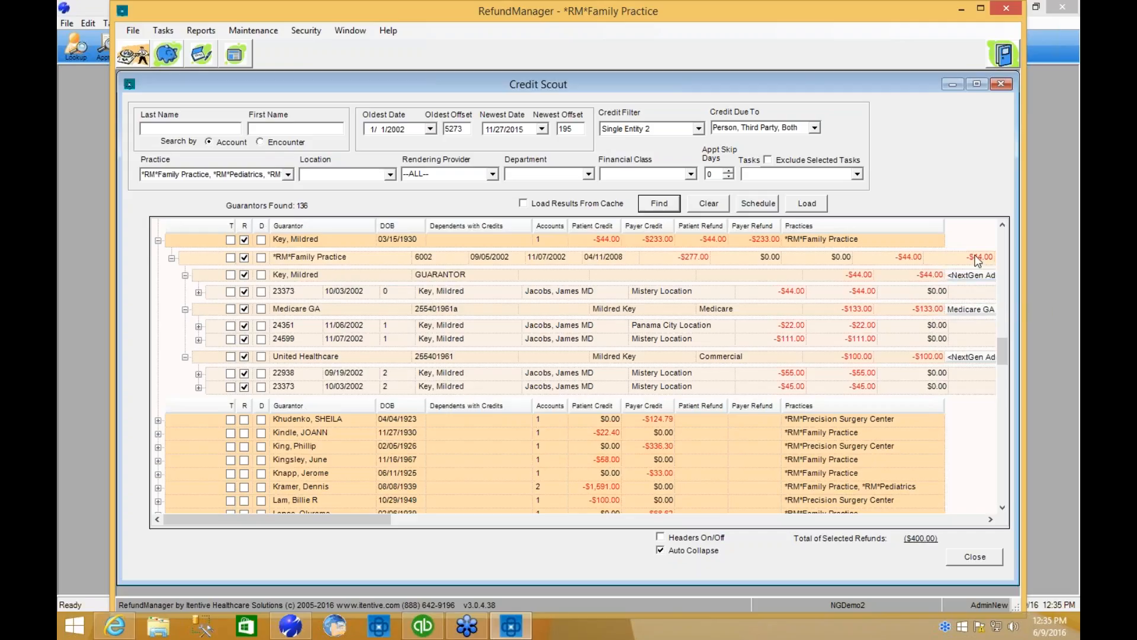
{"action": "left_click", "coordinate": [974, 312]}
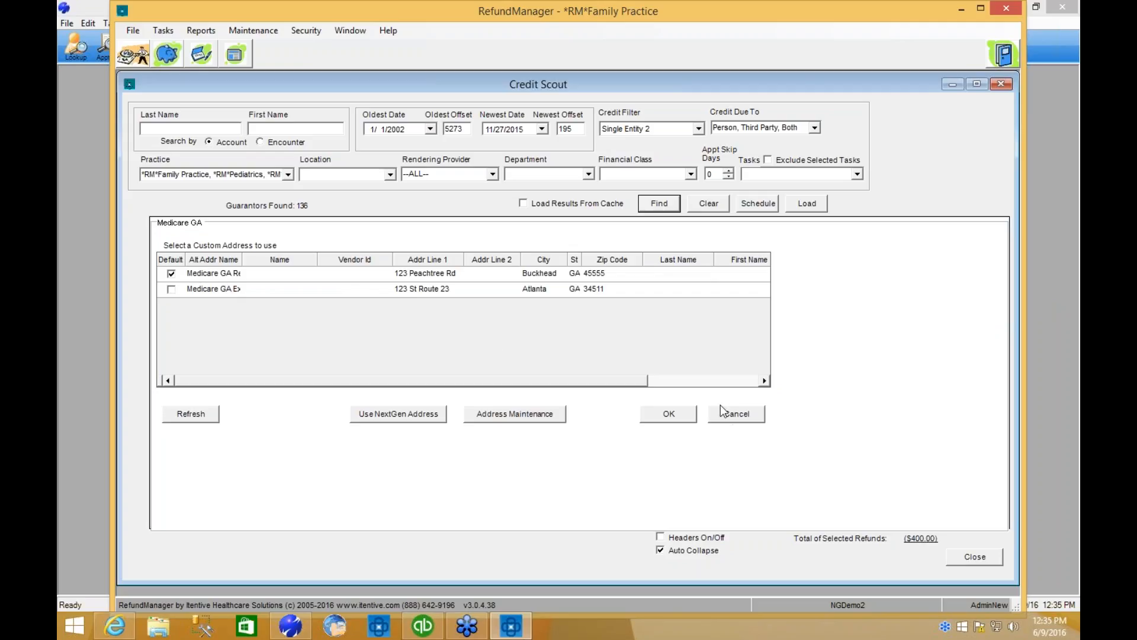
{"action": "left_click", "coordinate": [741, 414]}
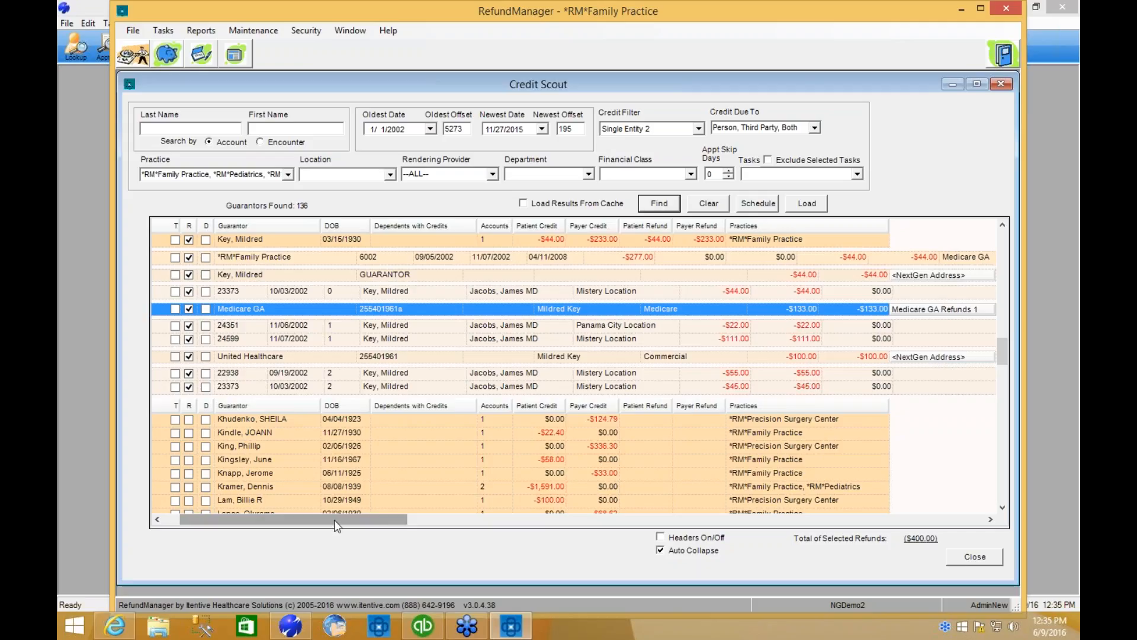
Find the *RM*Family Practice guarantor with the -$220.00 patient credit in the search results and expand that record down to its charge line.
{"action": "left_click_drag", "start_coordinate": [329, 519], "coordinate": [286, 528]}
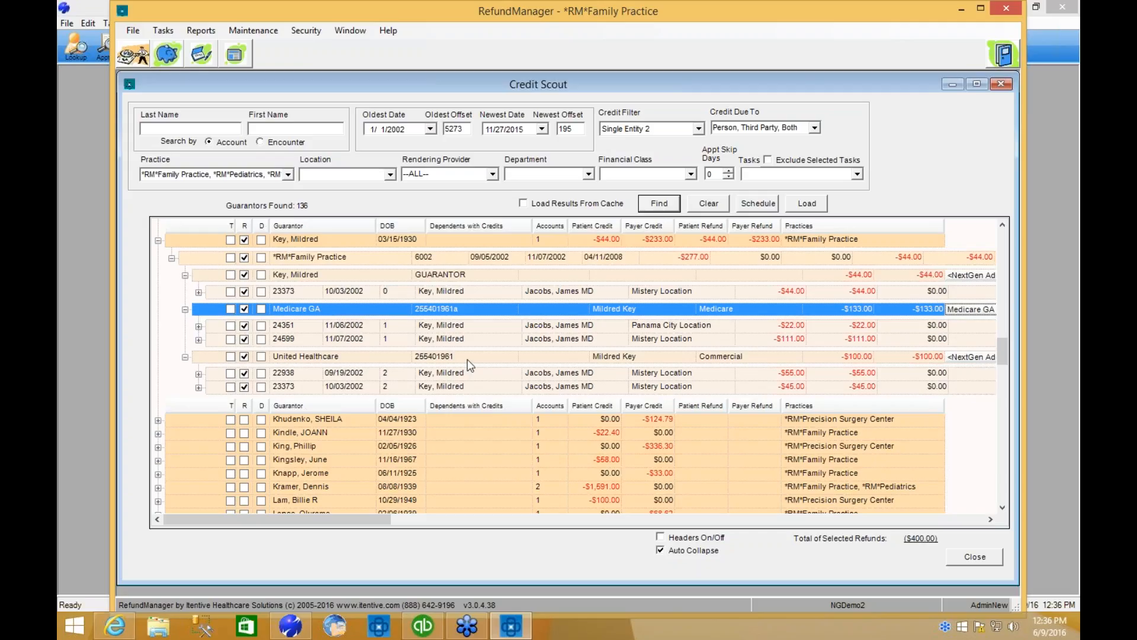
{"action": "left_click", "coordinate": [1002, 509]}
{"action": "left_click", "coordinate": [1002, 508]}
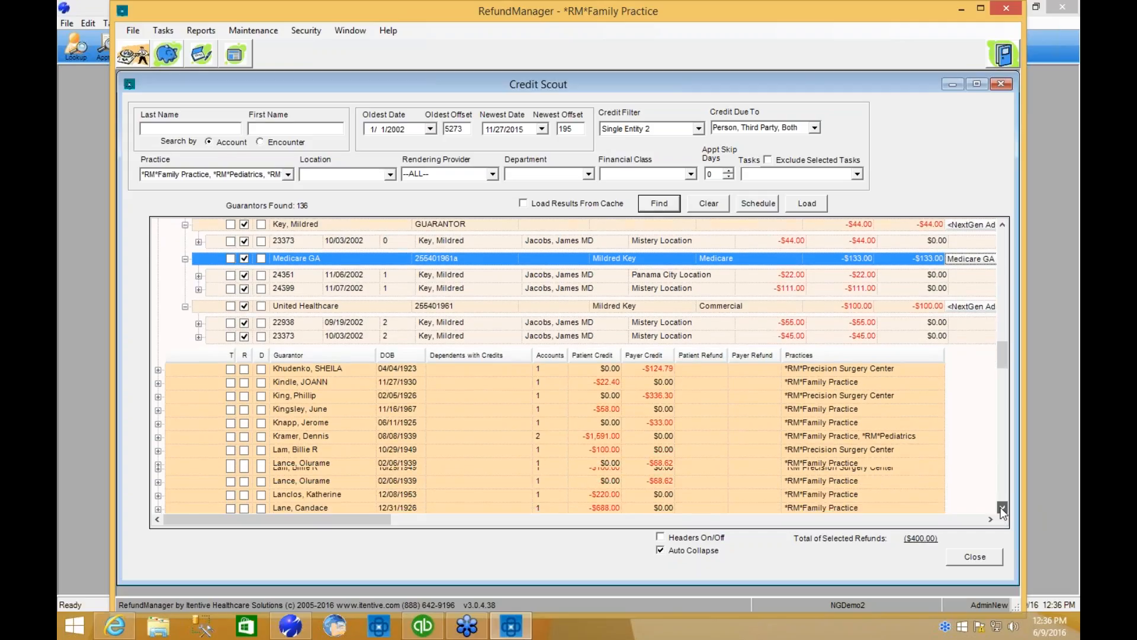
{"action": "left_click", "coordinate": [1002, 509]}
{"action": "left_click", "coordinate": [1002, 509]}
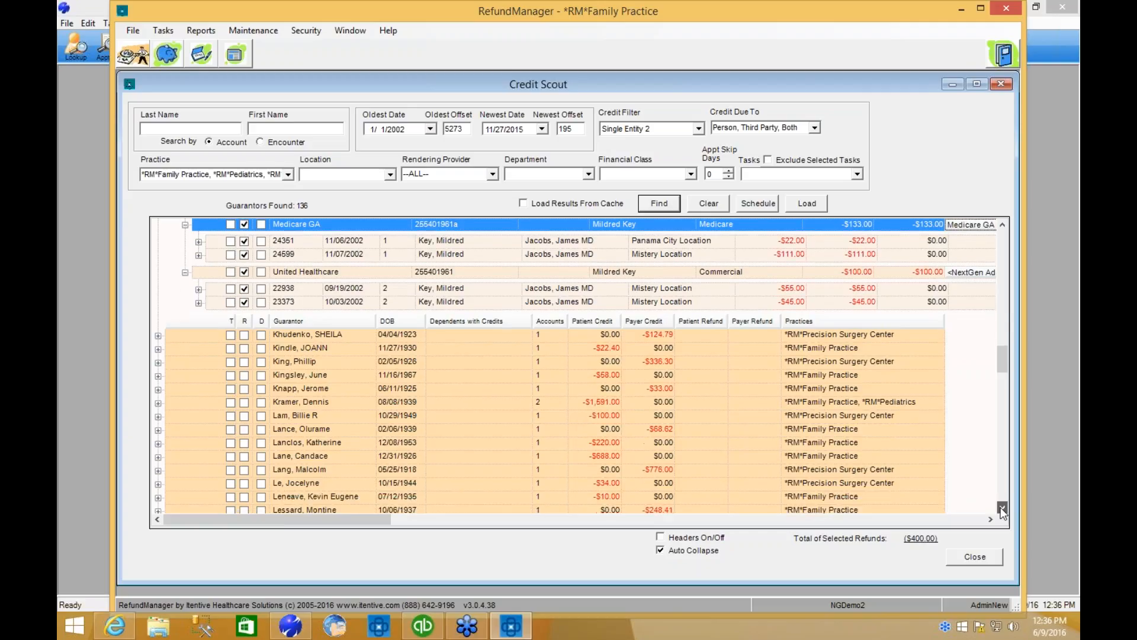
{"action": "left_click", "coordinate": [1002, 508]}
{"action": "left_click", "coordinate": [1003, 509]}
{"action": "left_click", "coordinate": [306, 413]}
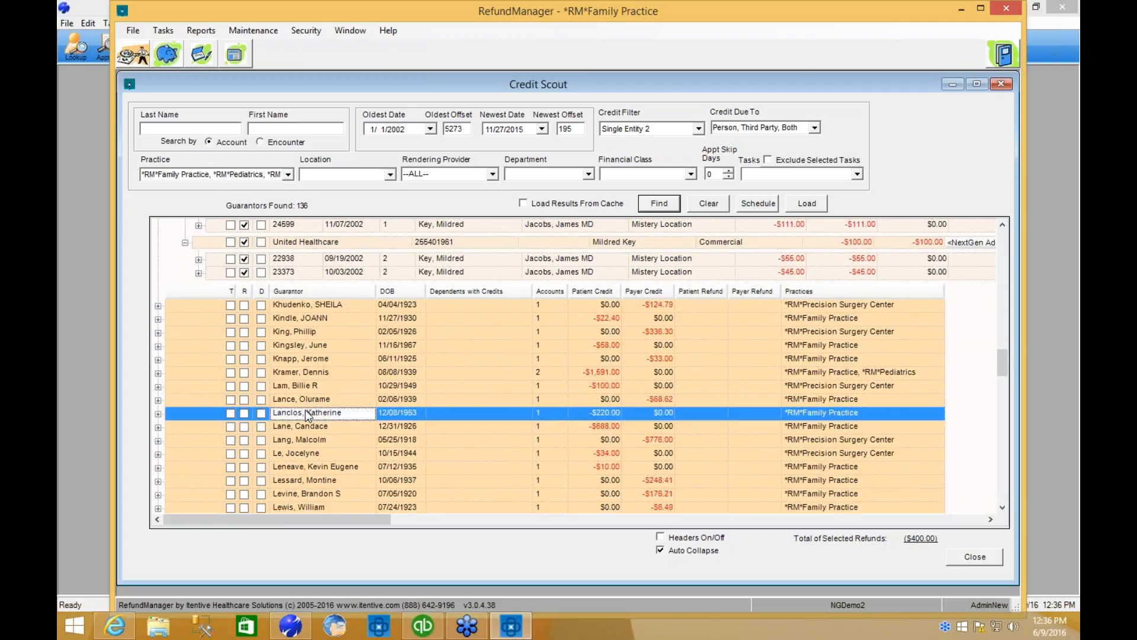
{"action": "left_click", "coordinate": [1002, 508]}
{"action": "left_click", "coordinate": [1002, 507]}
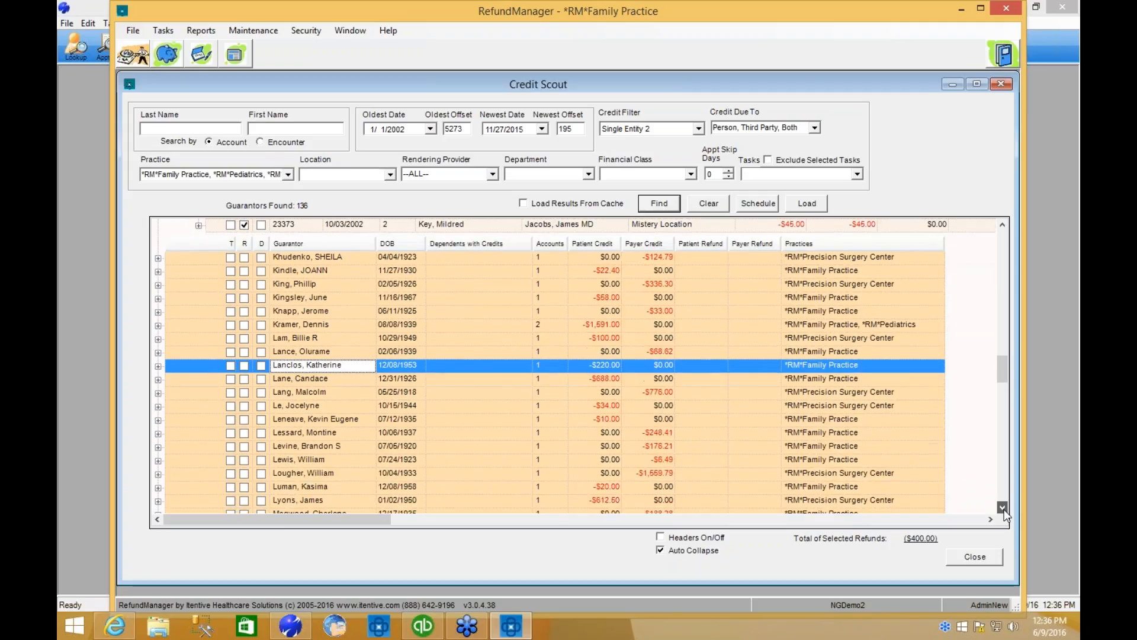
{"action": "left_click", "coordinate": [1003, 508]}
{"action": "left_click", "coordinate": [1002, 508]}
{"action": "left_click", "coordinate": [1002, 508]}
{"action": "left_click", "coordinate": [1003, 508]}
{"action": "left_click", "coordinate": [1002, 507]}
{"action": "left_click", "coordinate": [1002, 507]}
{"action": "left_click", "coordinate": [1002, 508]}
{"action": "left_click", "coordinate": [1002, 508]}
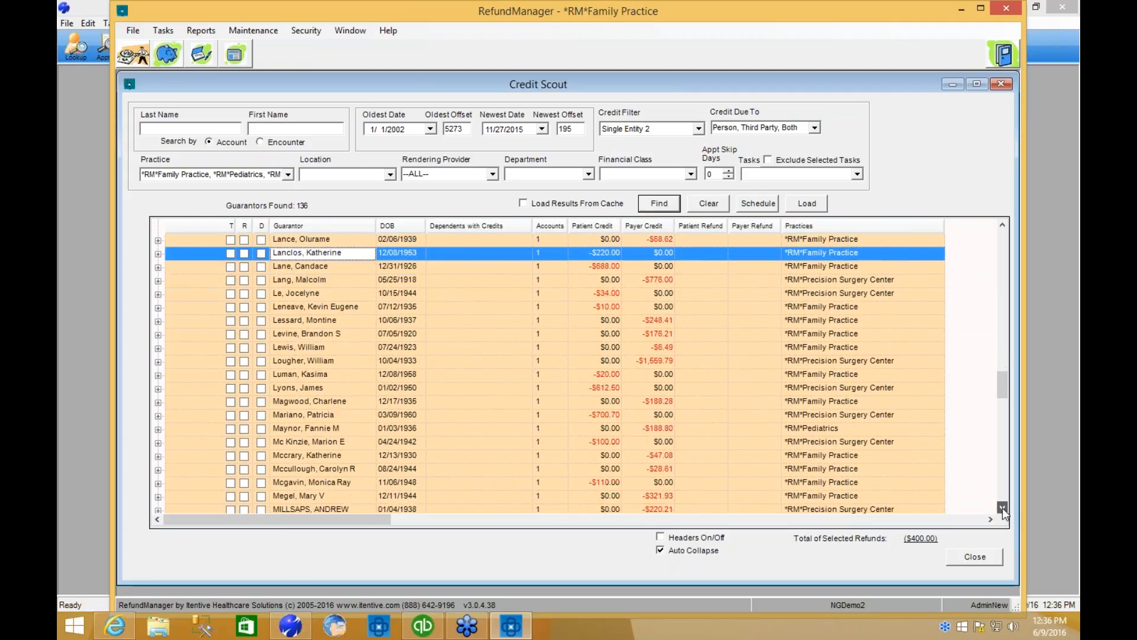
{"action": "left_click", "coordinate": [1002, 508]}
{"action": "left_click", "coordinate": [158, 240]}
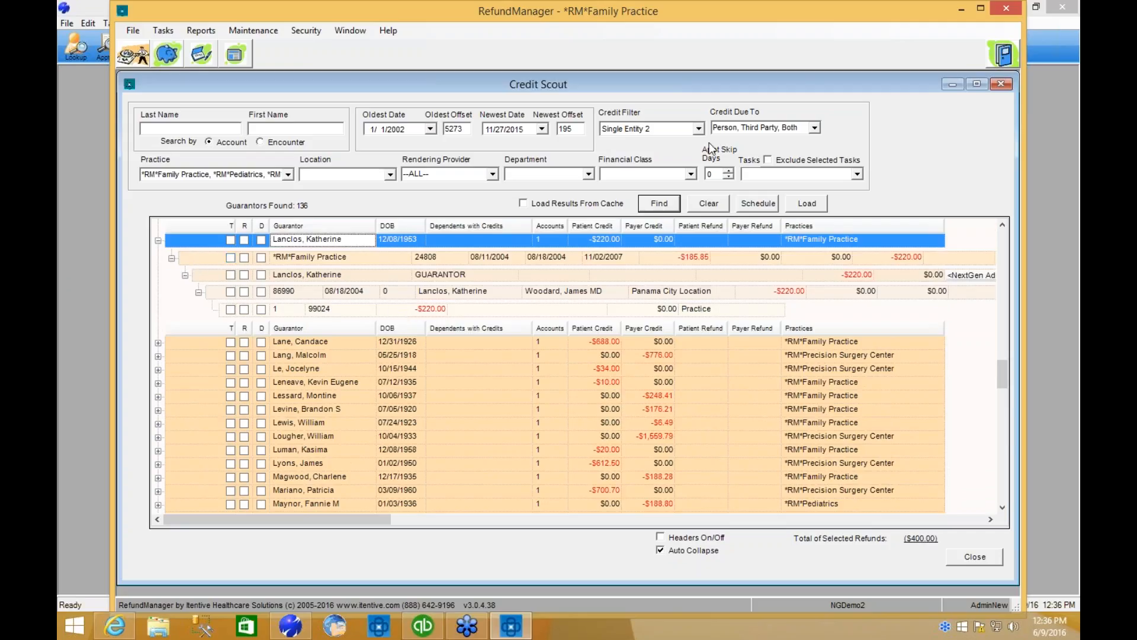
Review the credit filter options without changing them, and compare the 99024 charge line's credit with the *RM*Family Practice account balance.
{"action": "left_click", "coordinate": [698, 128]}
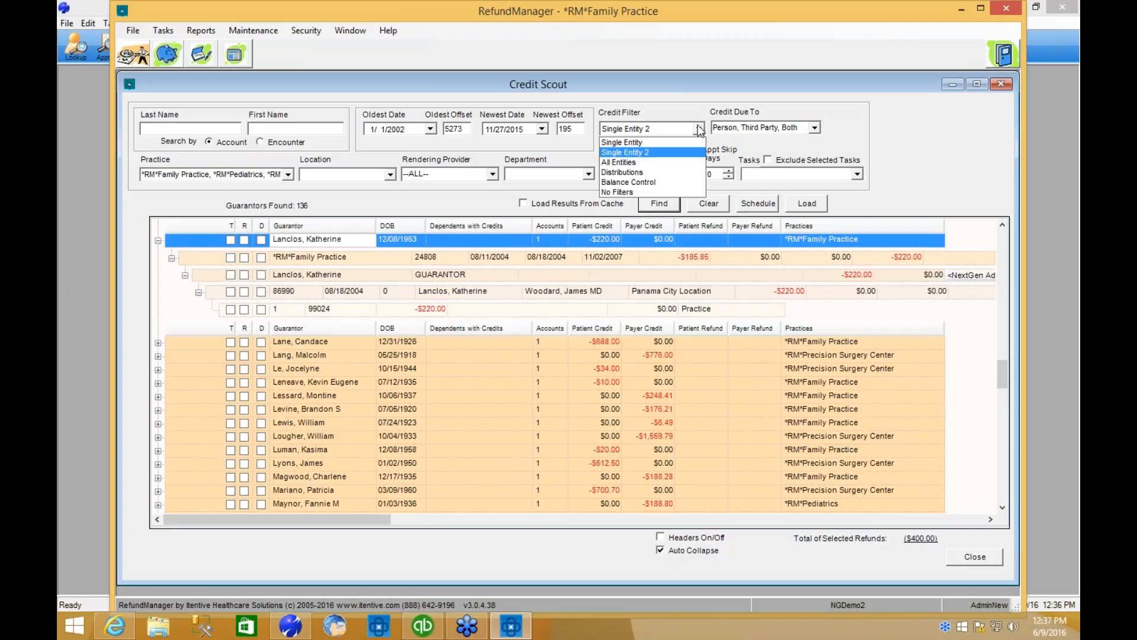
{"action": "left_click", "coordinate": [699, 129]}
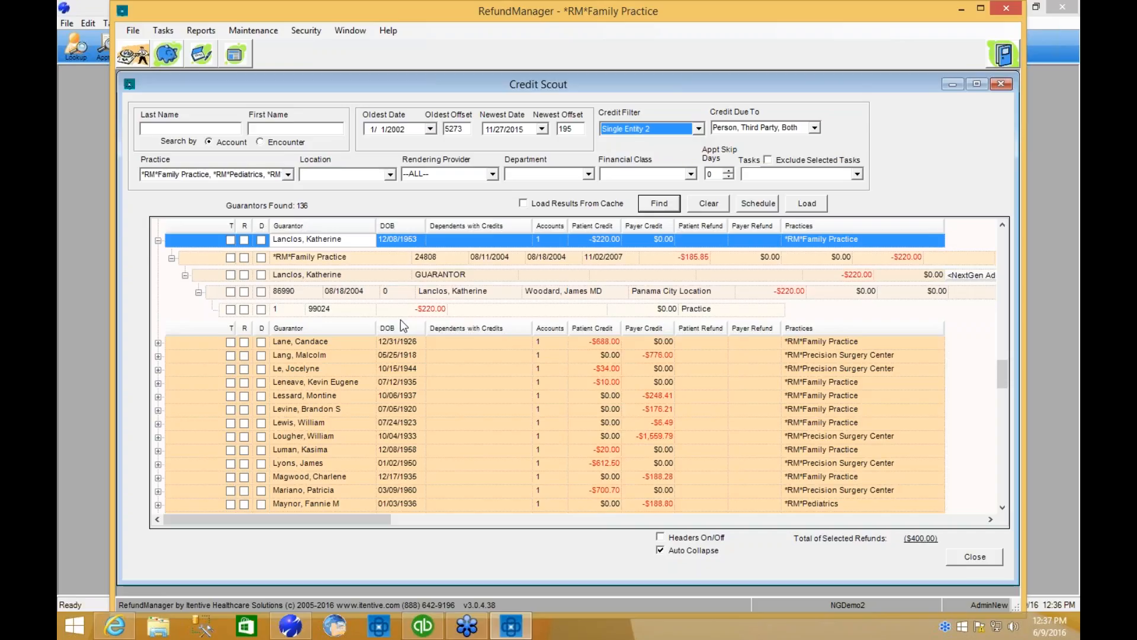
{"action": "left_click", "coordinate": [422, 308]}
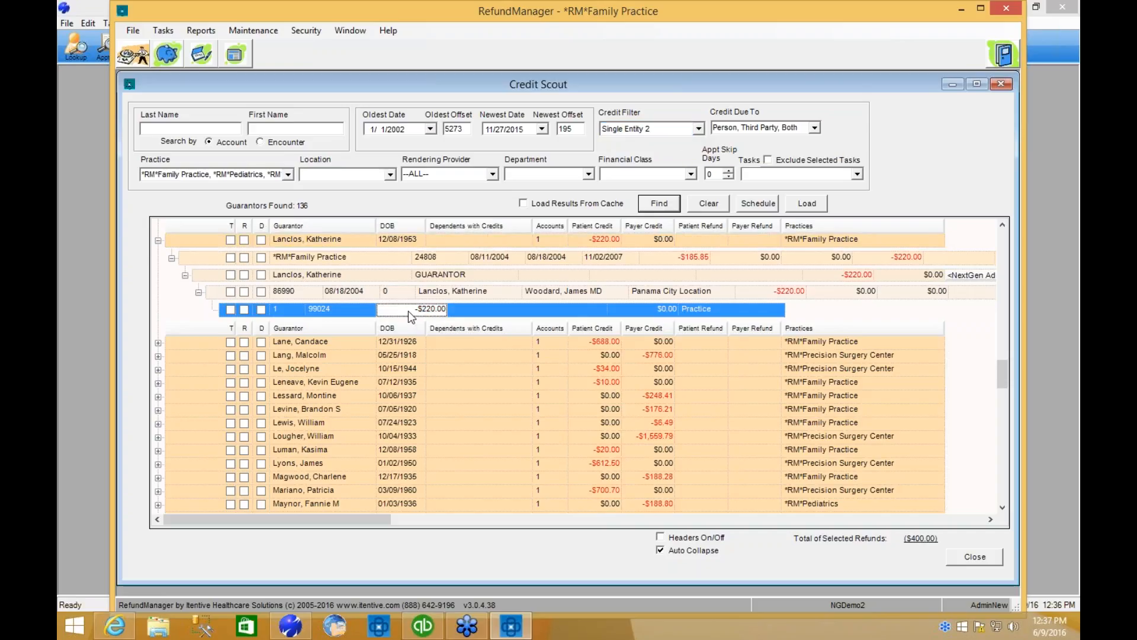
{"action": "left_click", "coordinate": [701, 258]}
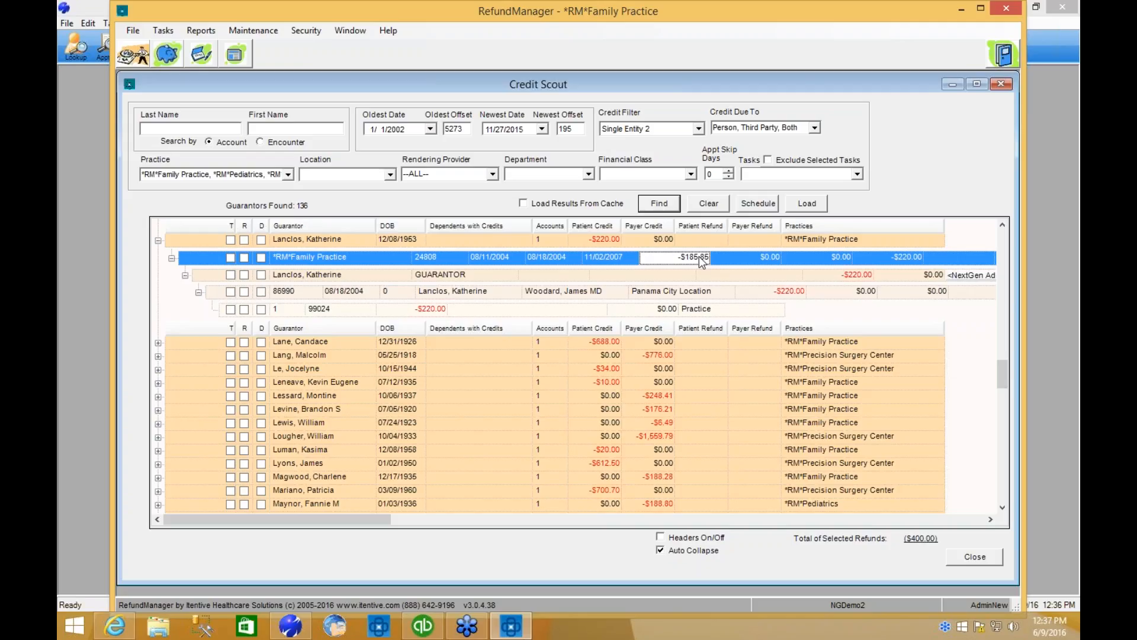
Mark the whole expanded guarantor record for distribution and check its Distribution Preview.
{"action": "left_click", "coordinate": [261, 239]}
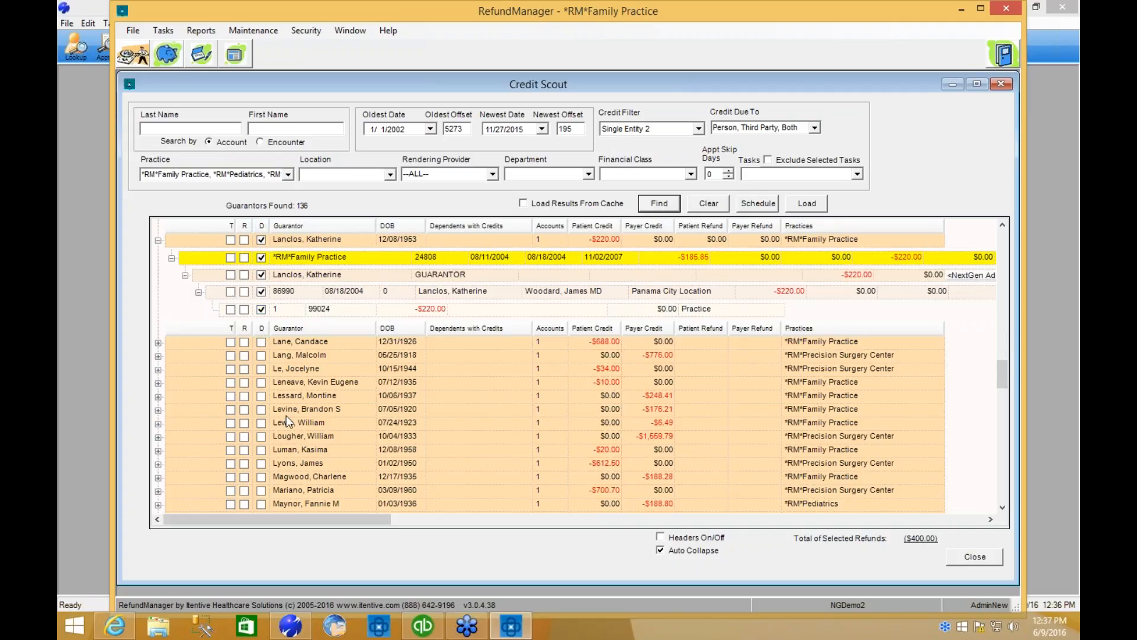
{"action": "right_click", "coordinate": [304, 273]}
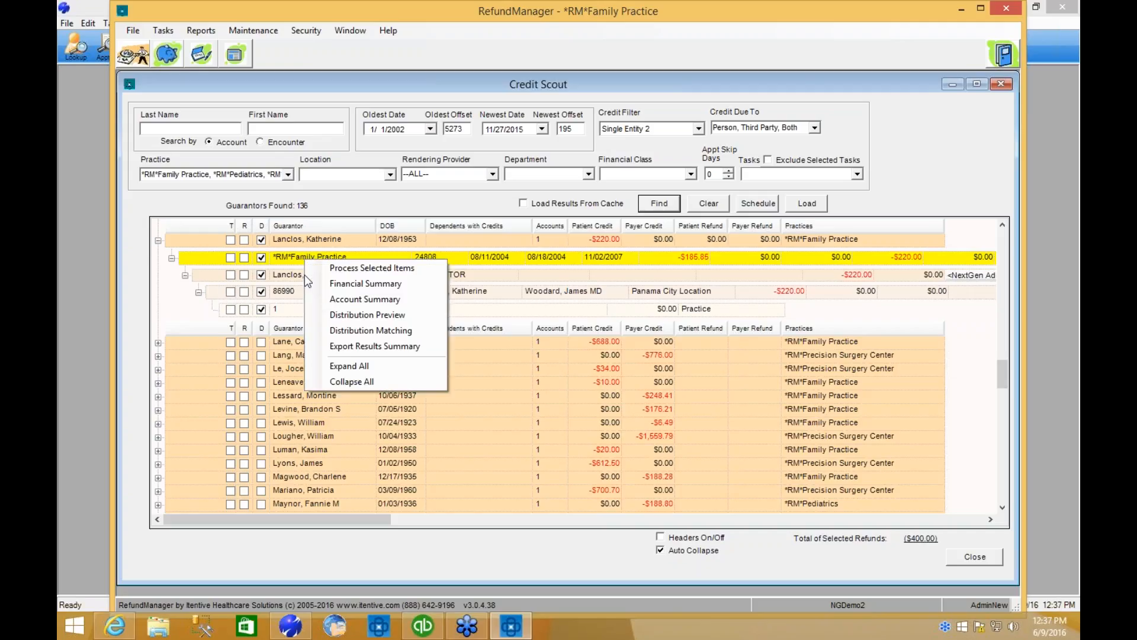
{"action": "left_click", "coordinate": [423, 315]}
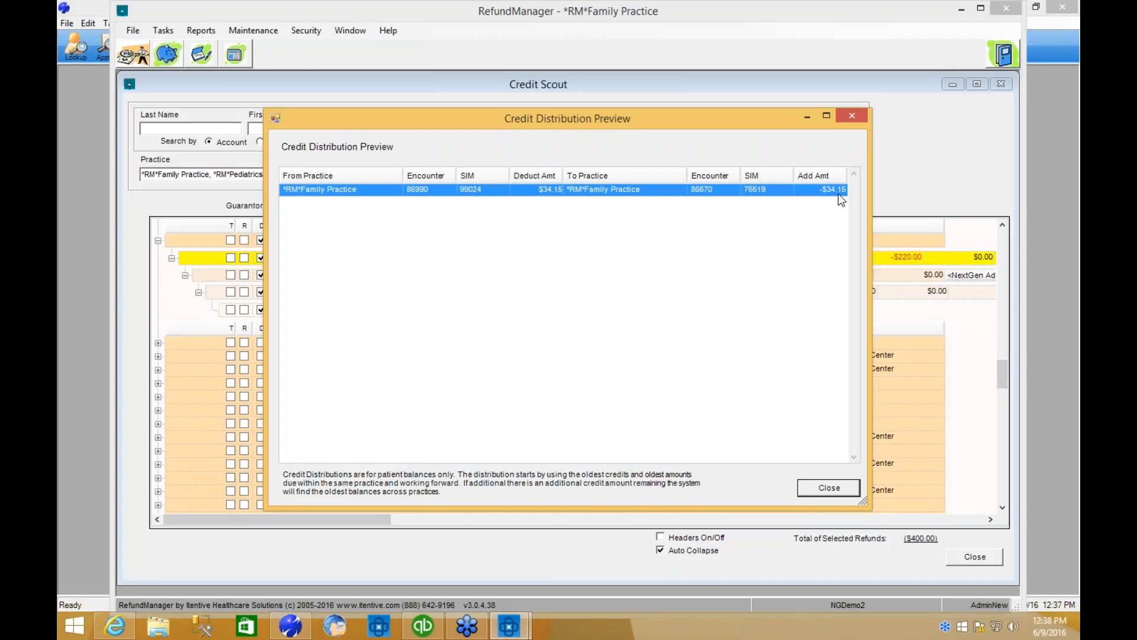
{"action": "left_click", "coordinate": [839, 490]}
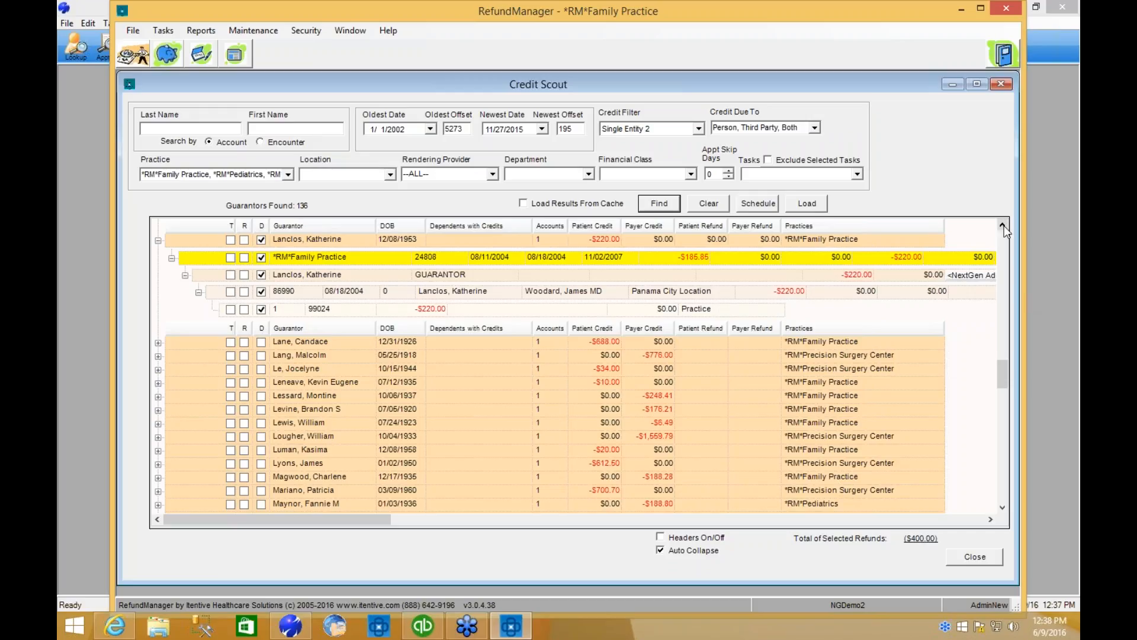
Find the guarantor with credits in both *RM*Family Practice and *RM*Pediatrics, and expand both practice accounts to their encounters.
{"action": "scroll", "coordinate": [1005, 230], "scroll_direction": "up", "scroll_amount": 4}
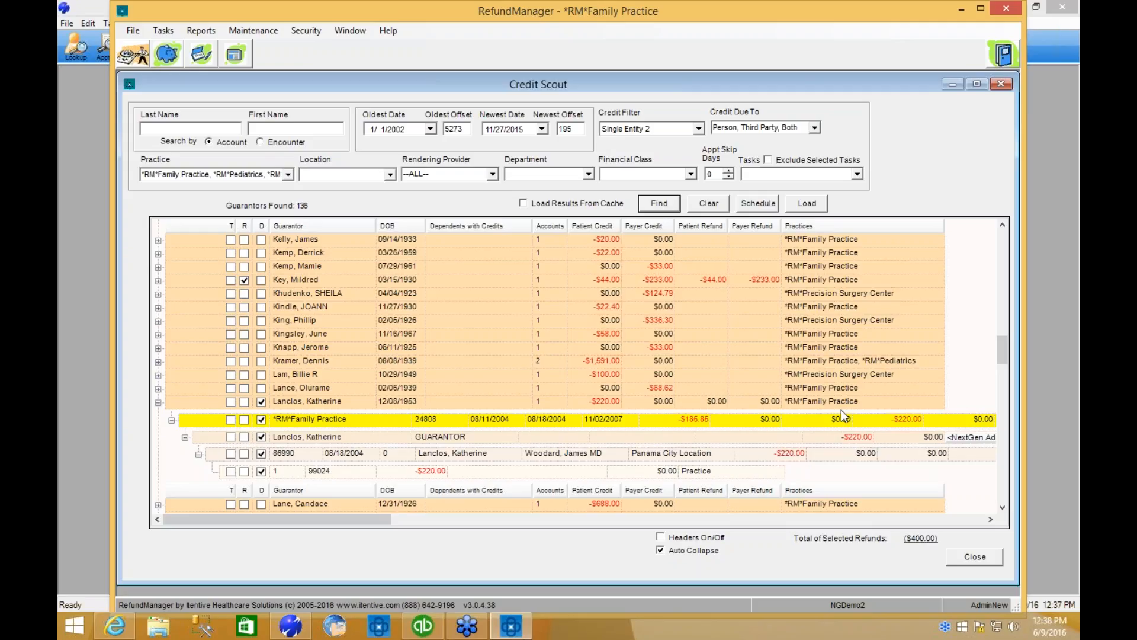
{"action": "left_click", "coordinate": [301, 360]}
{"action": "scroll", "coordinate": [302, 361], "scroll_direction": "down", "scroll_amount": 2}
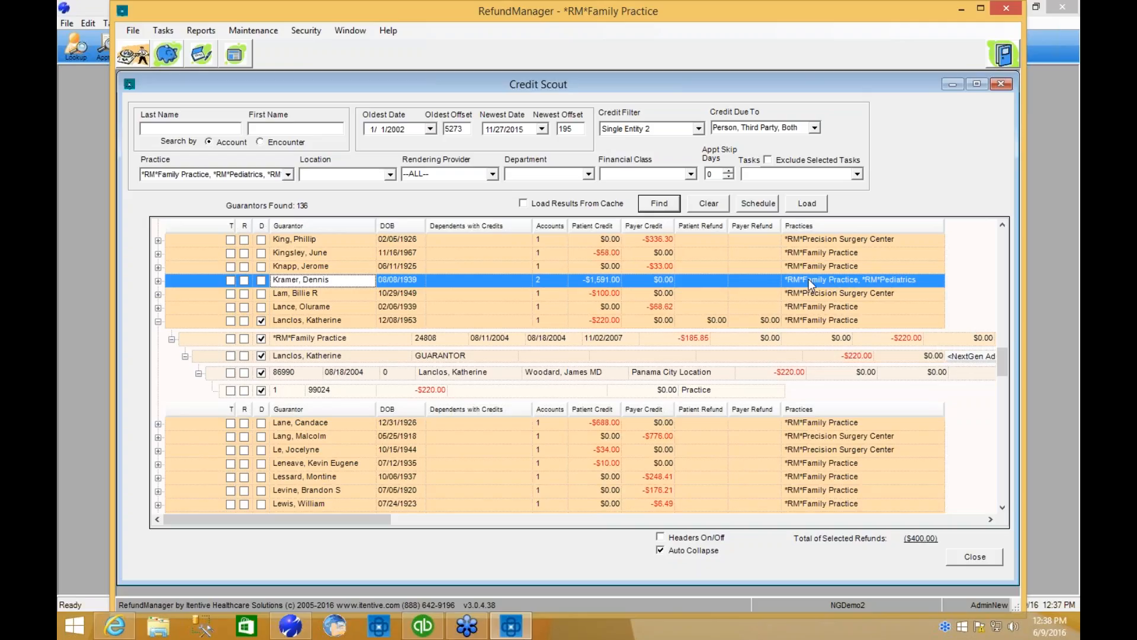
{"action": "left_click", "coordinate": [158, 282]}
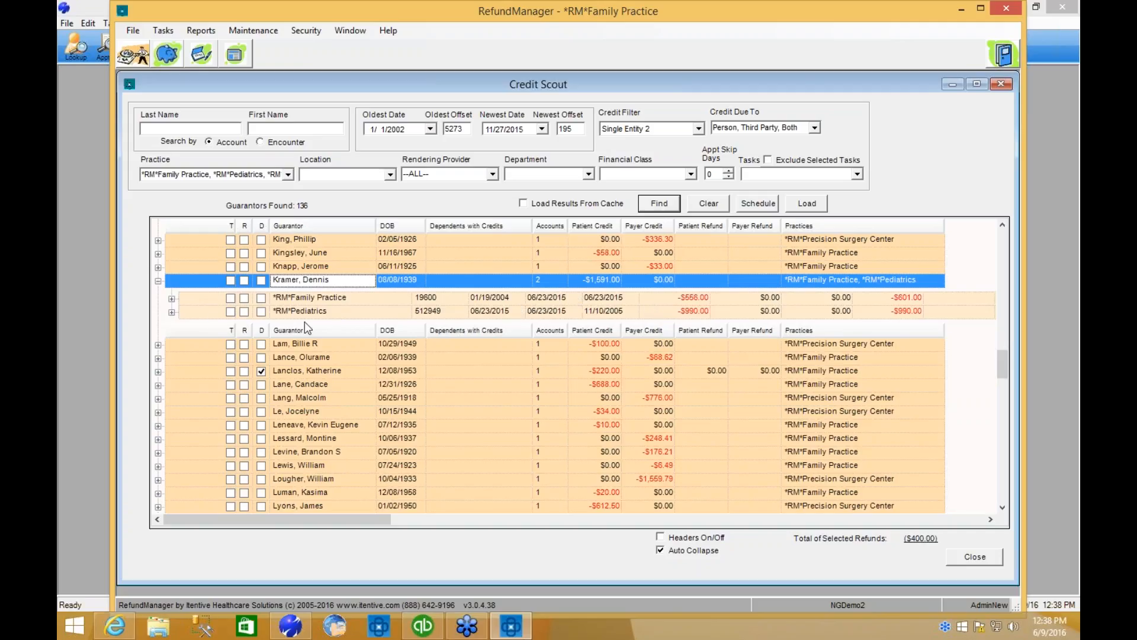
{"action": "left_click", "coordinate": [173, 312]}
{"action": "left_click", "coordinate": [172, 299]}
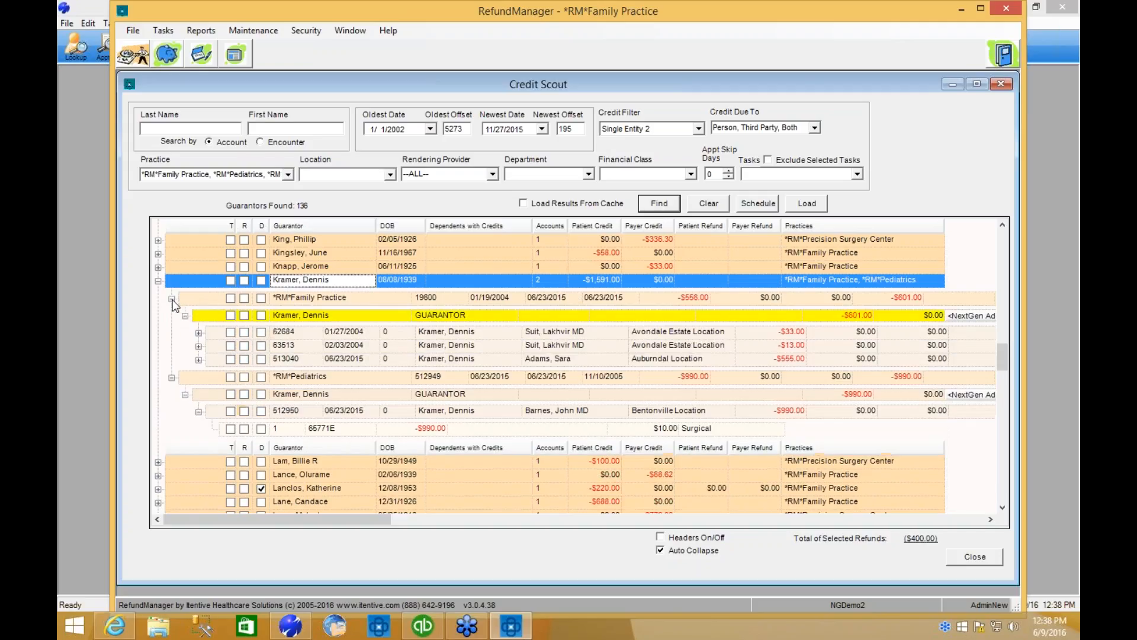
Examine the guarantor's Financial Summary, collapsing and re-expanding the *RM*Family Practice, *RM*Pediatrics and *RM*Precision Surgery Center accounts.
{"action": "right_click", "coordinate": [343, 279]}
{"action": "left_click", "coordinate": [362, 286]}
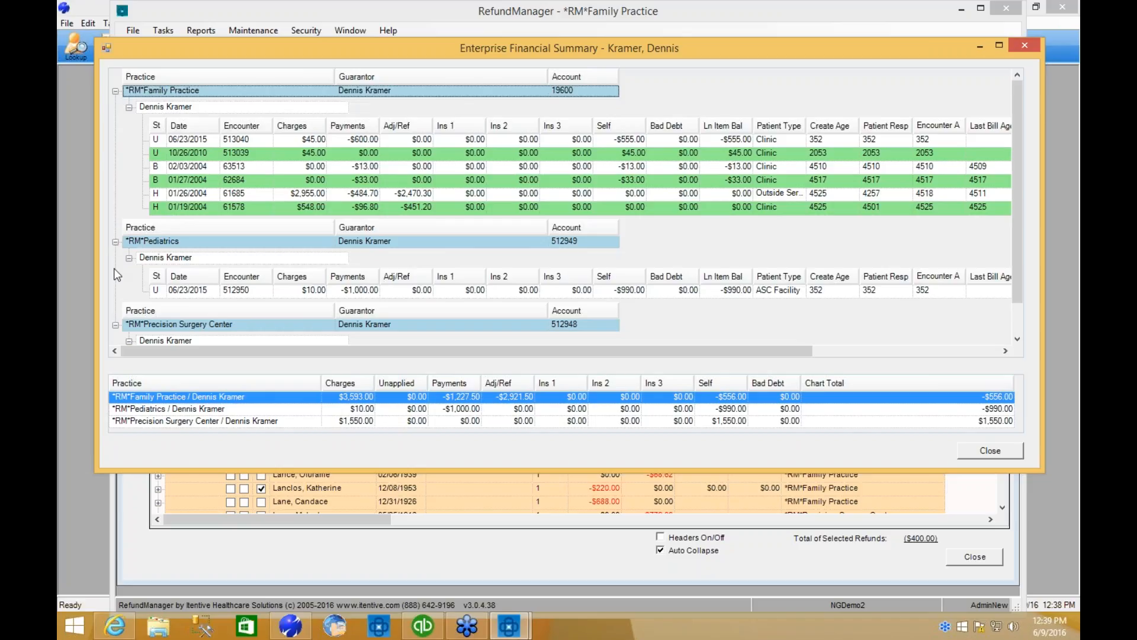
{"action": "left_click", "coordinate": [115, 325]}
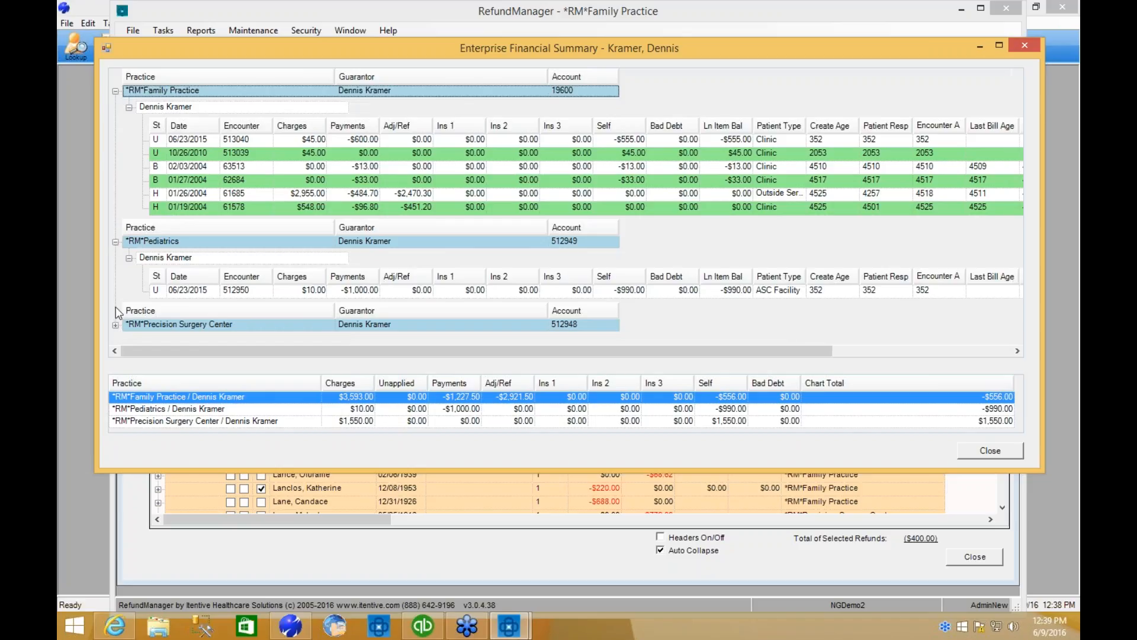
{"action": "left_click", "coordinate": [116, 241]}
{"action": "left_click", "coordinate": [116, 91]}
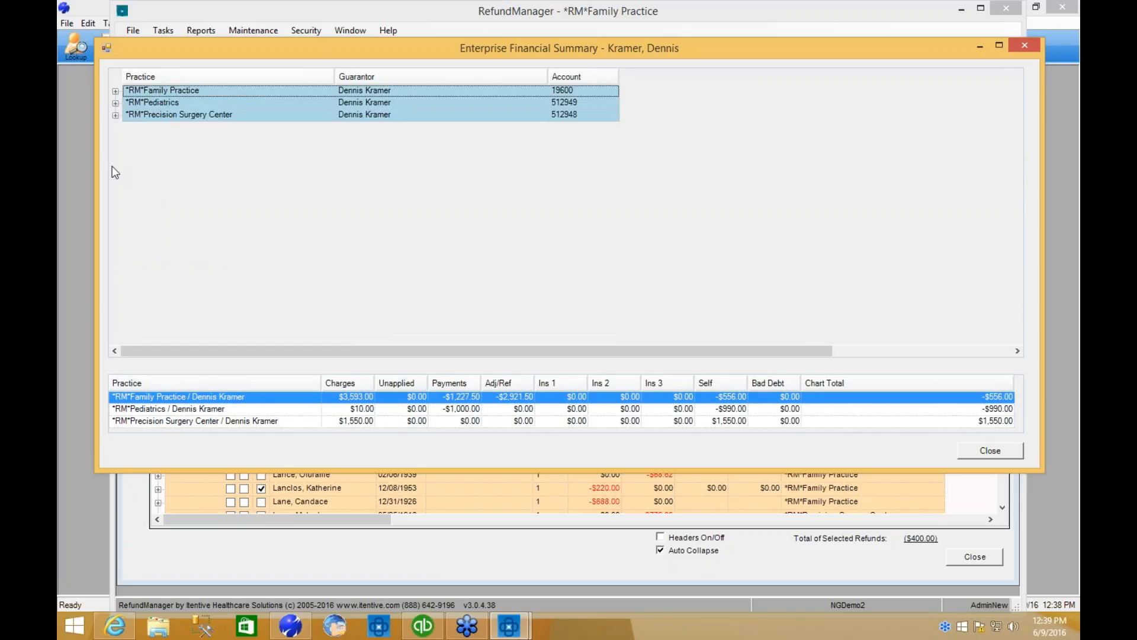
{"action": "left_click", "coordinate": [115, 115]}
{"action": "left_click", "coordinate": [115, 103]}
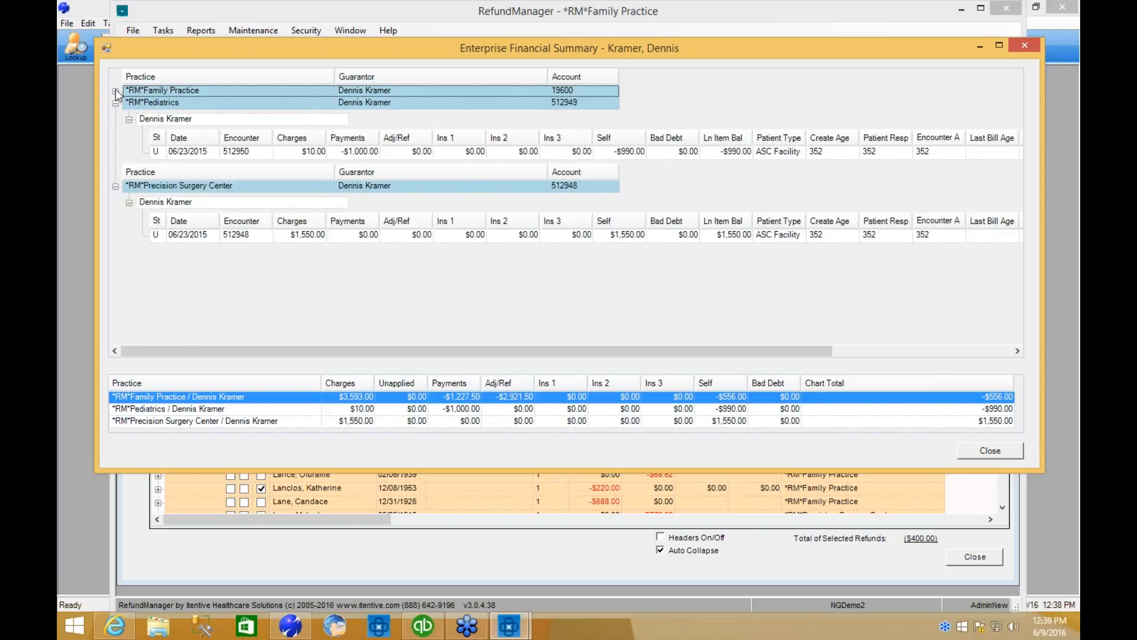
{"action": "left_click", "coordinate": [115, 91]}
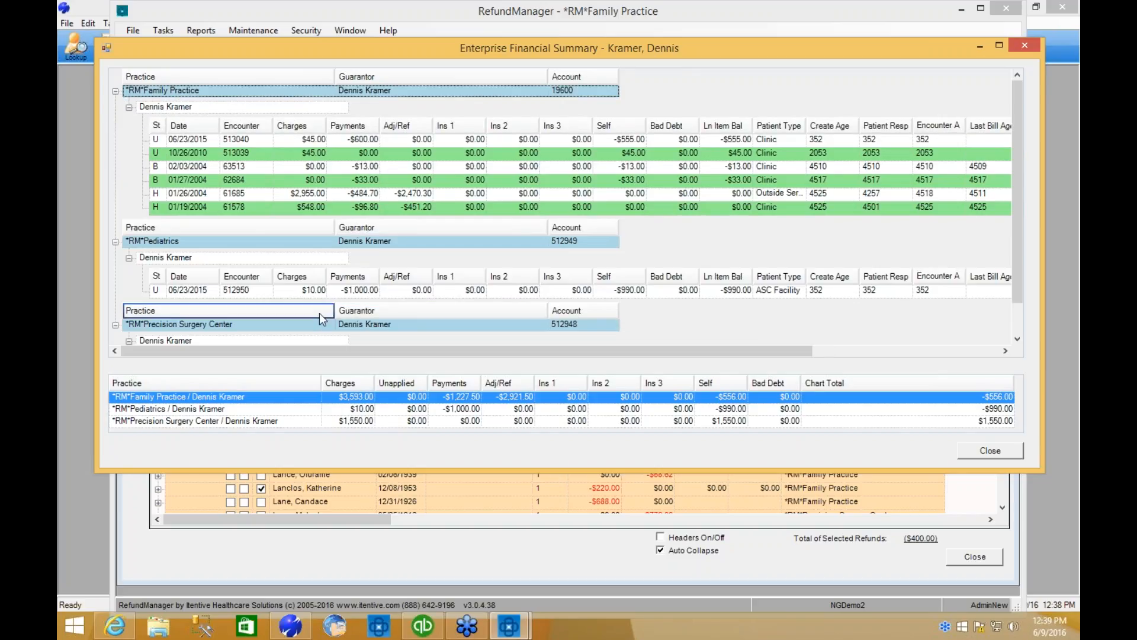
{"action": "left_click", "coordinate": [985, 451]}
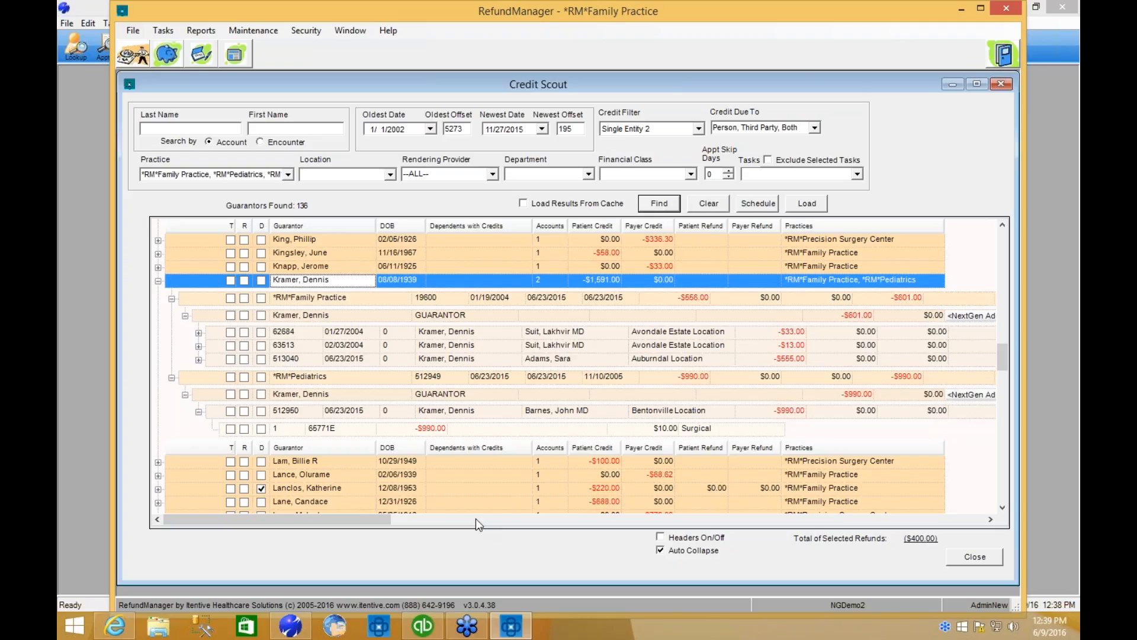
Mark all of the two-practice guarantor's credits for distribution and open Distribution Matching for them.
{"action": "left_click", "coordinate": [261, 279]}
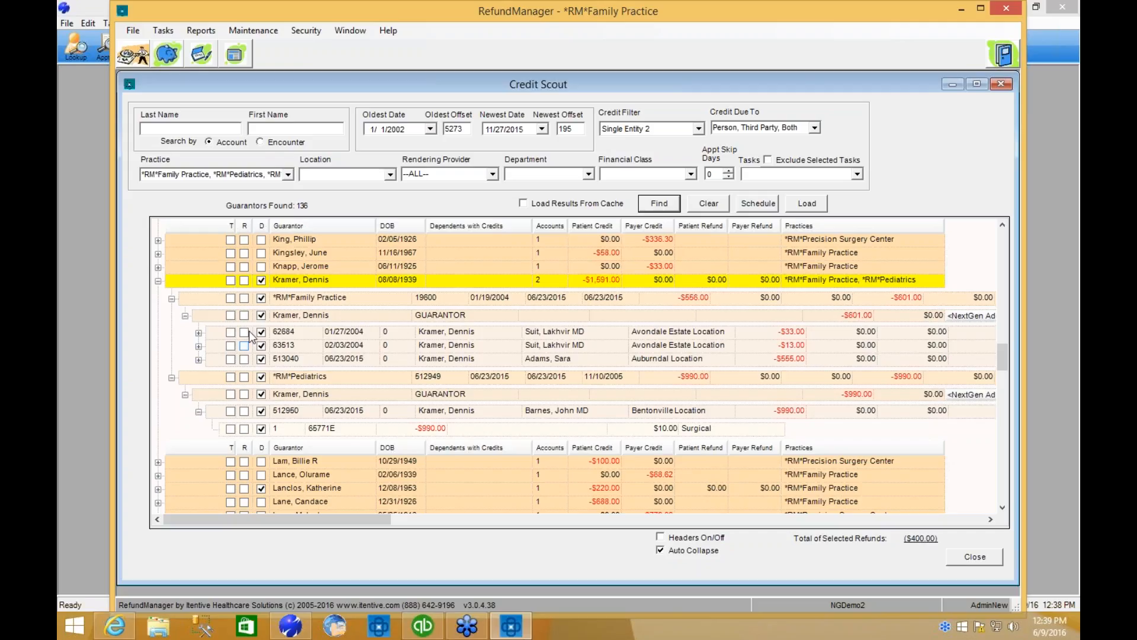
{"action": "right_click", "coordinate": [282, 336]}
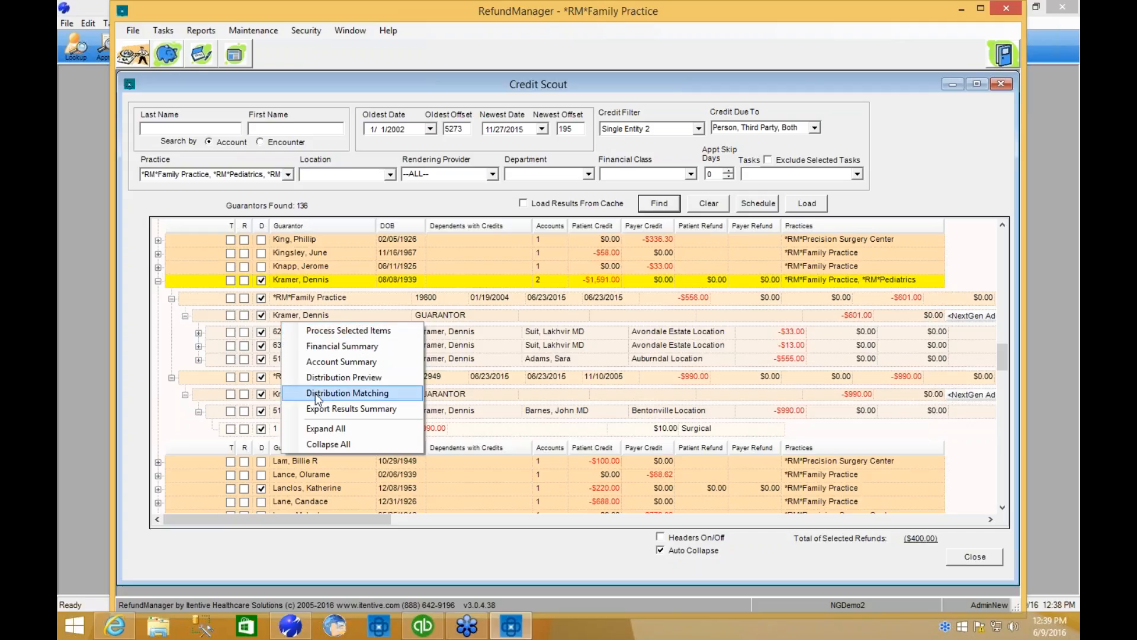
{"action": "left_click", "coordinate": [395, 394]}
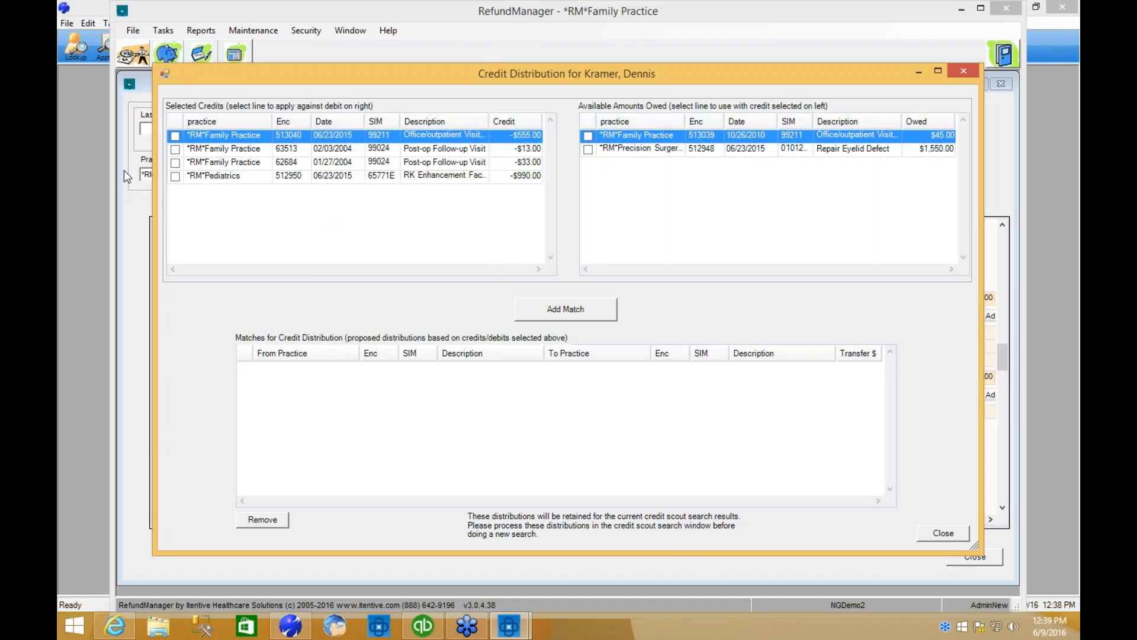
Match the 02/03/2004 and 01/27/2004 post-op follow-up credits to the amount owed on *RM*Family Practice's 10/26/2010 office visit.
{"action": "left_click", "coordinate": [176, 149]}
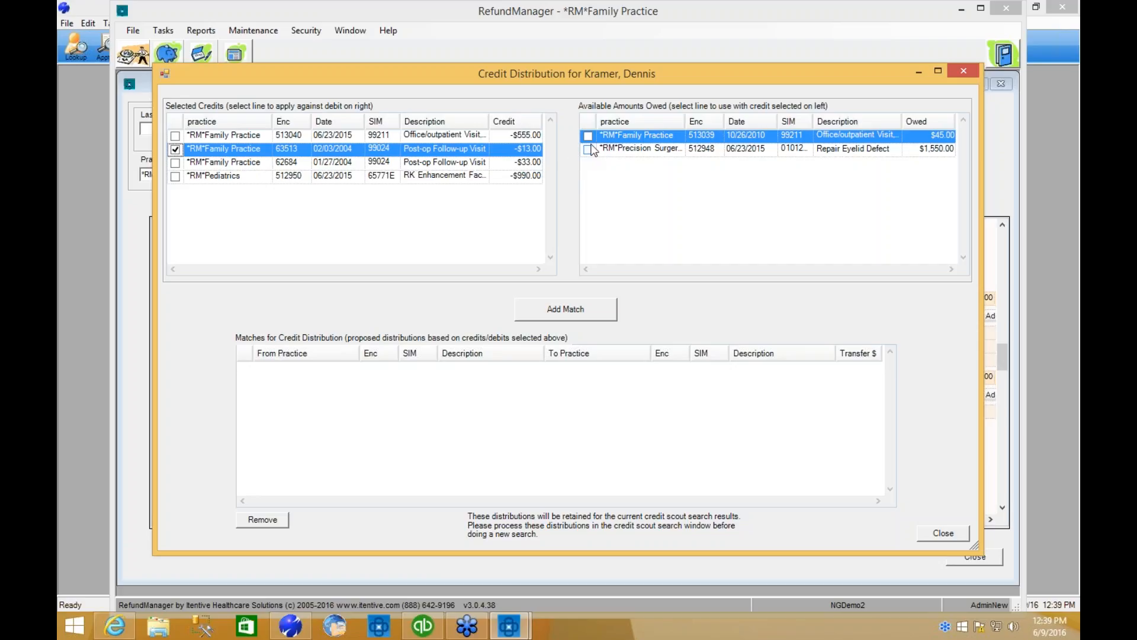
{"action": "left_click", "coordinate": [588, 136]}
{"action": "left_click", "coordinate": [579, 308]}
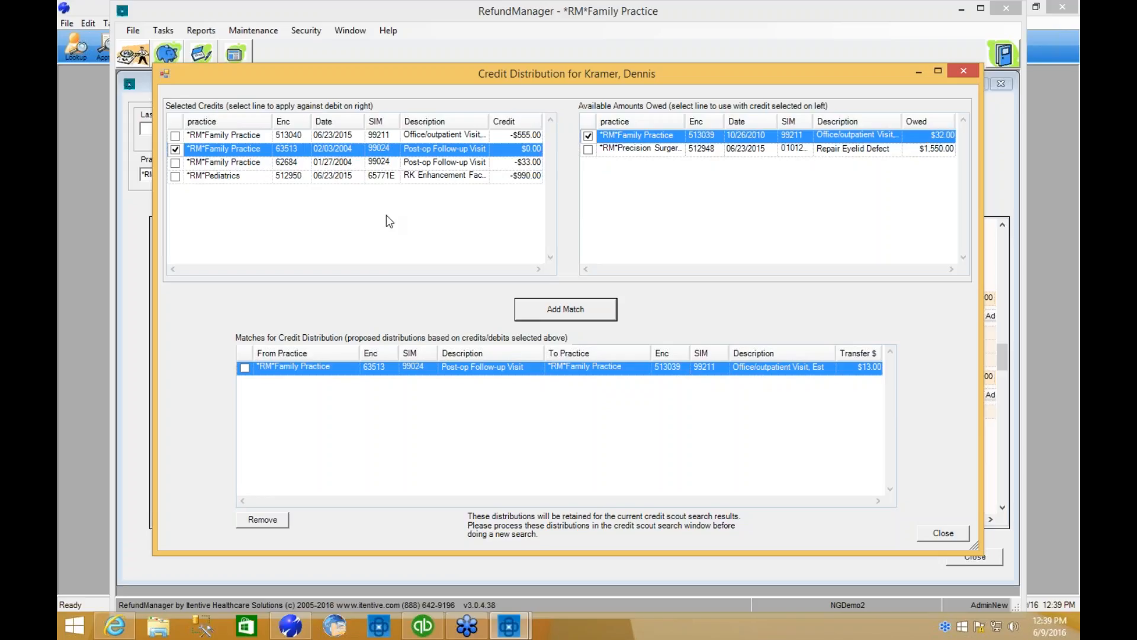
{"action": "left_click", "coordinate": [176, 163]}
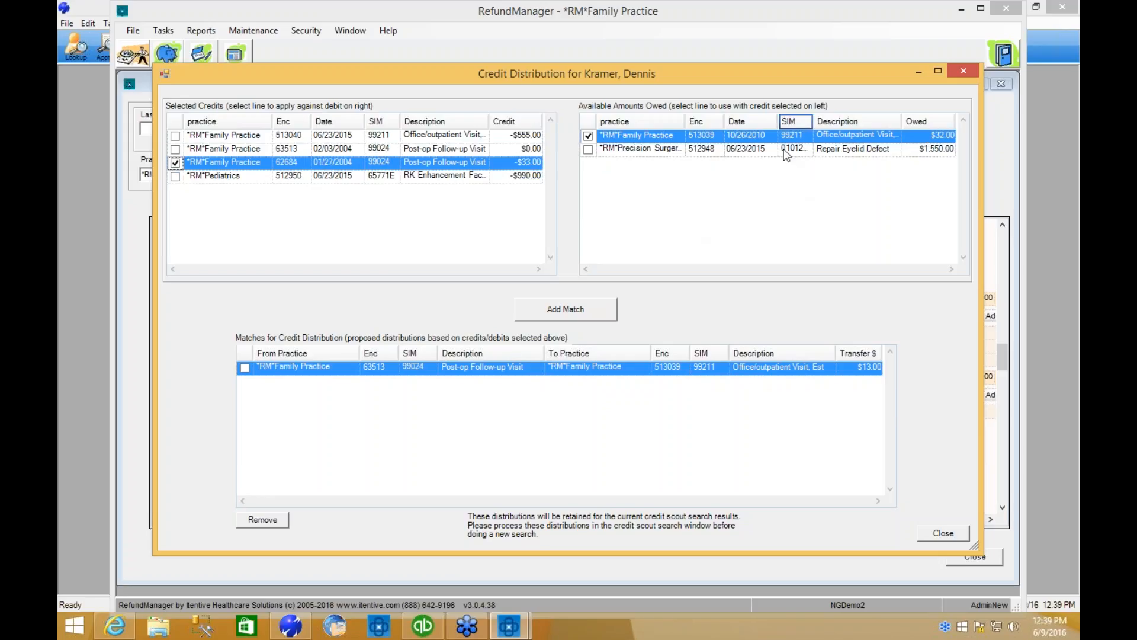
{"action": "left_click", "coordinate": [571, 303]}
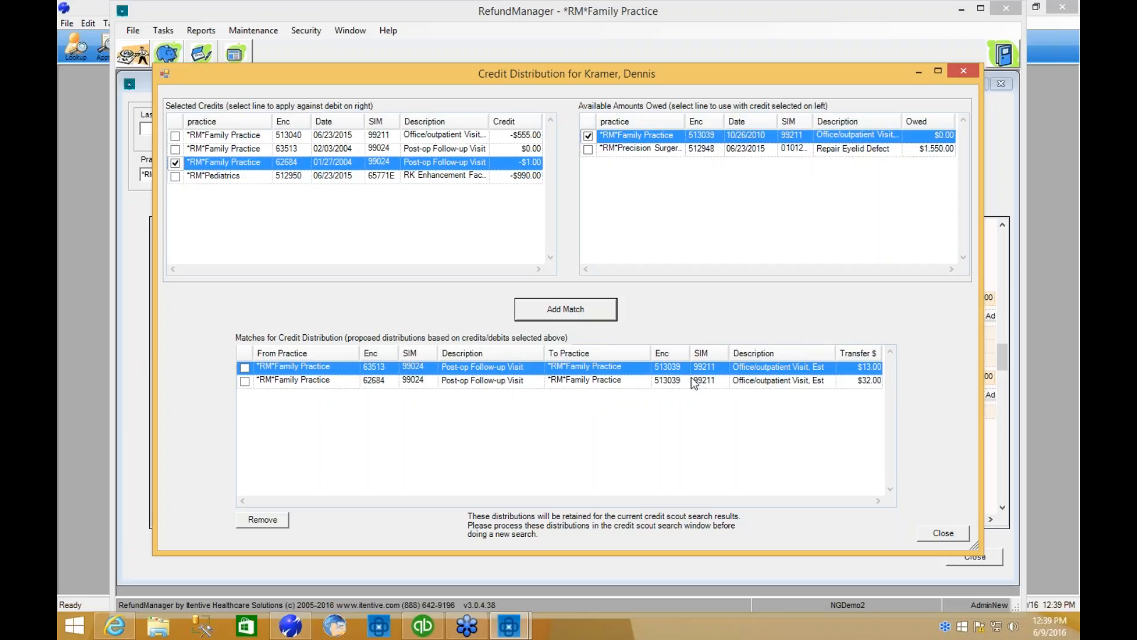
Match the *RM*Pediatrics RK Enhancement credit to the *RM*Precision Surgery Center Repair Eyelid Defect amount owed.
{"action": "left_click", "coordinate": [175, 176]}
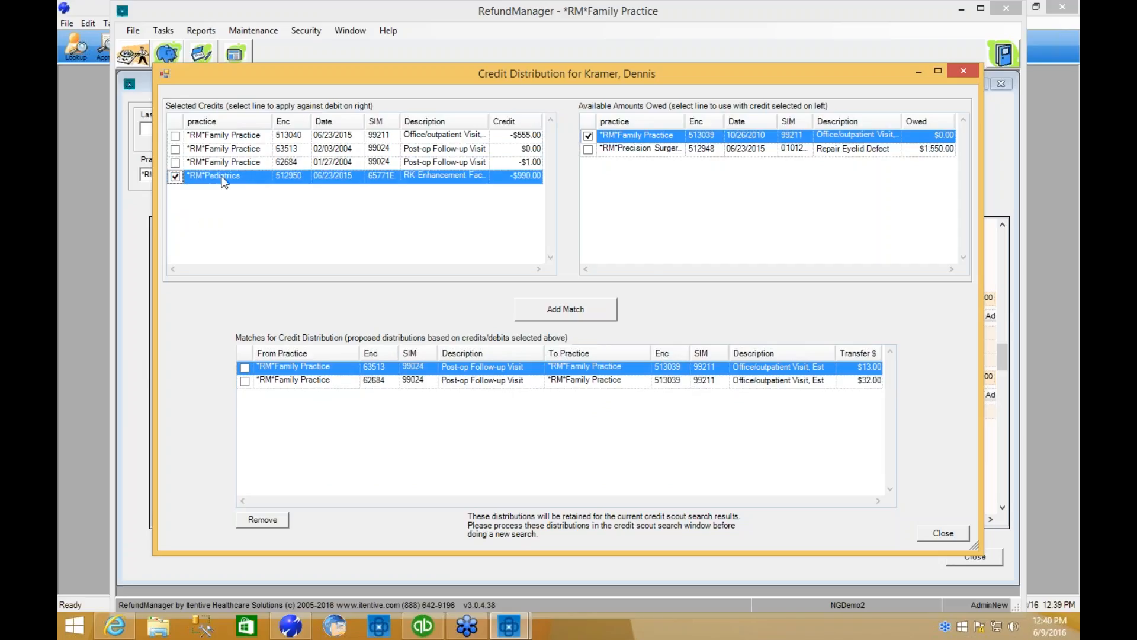
{"action": "left_click", "coordinate": [588, 150]}
{"action": "left_click", "coordinate": [554, 309]}
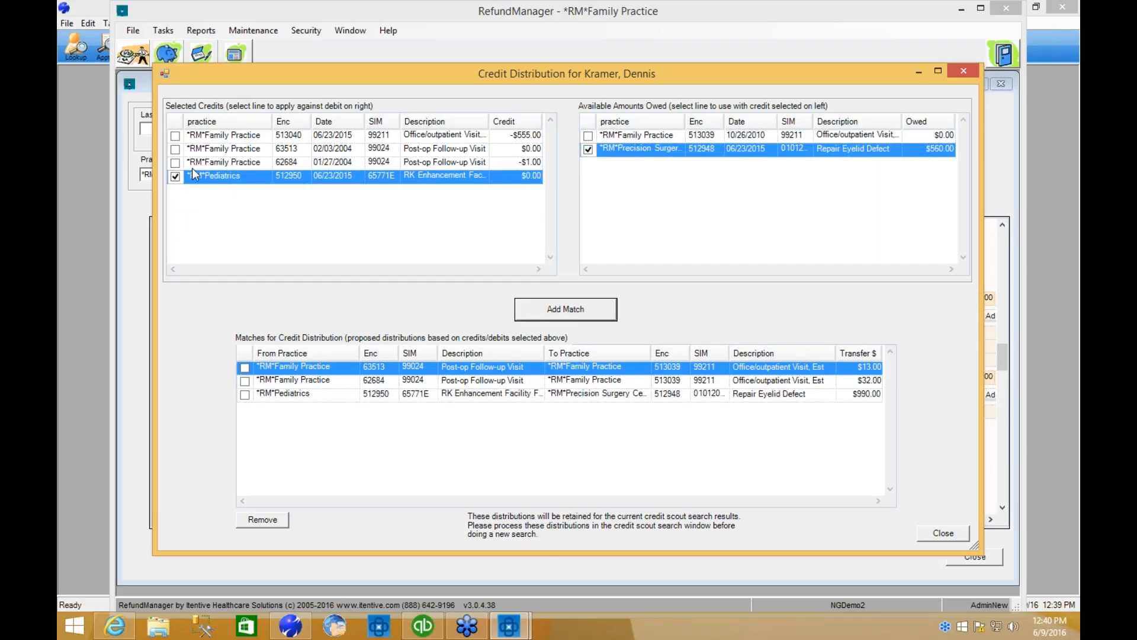
Match the *RM*Family Practice 06/23/2015 office visit and 01/27/2004 post-op follow-up credits to the Repair Eyelid Defect amount owed, and close the distribution matching.
{"action": "left_click", "coordinate": [175, 175]}
{"action": "left_click", "coordinate": [174, 135]}
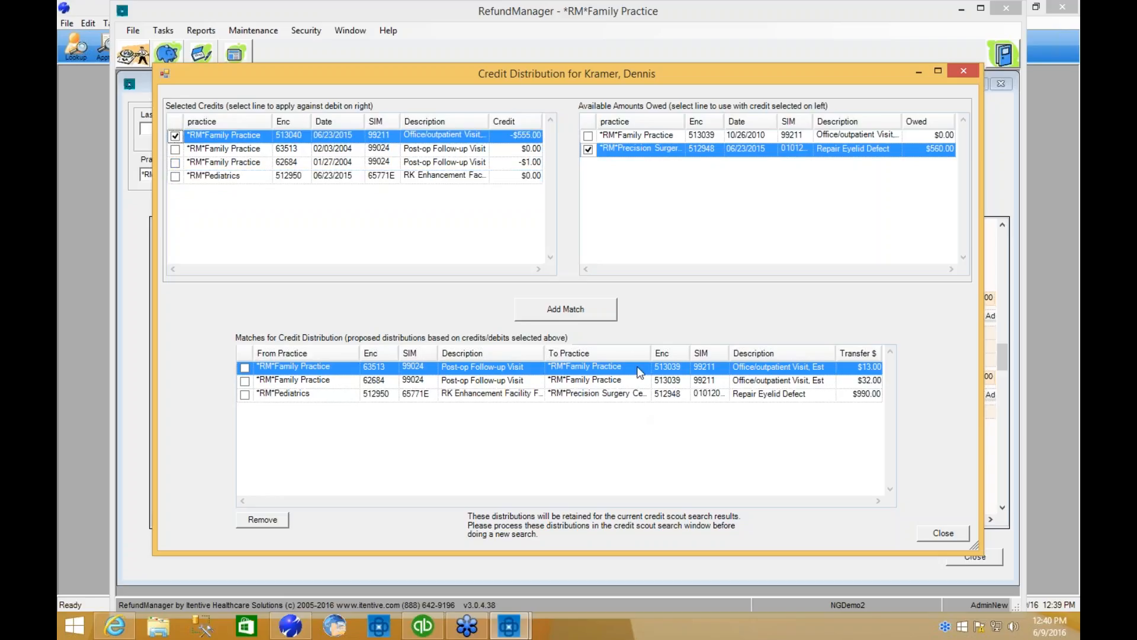
{"action": "left_click", "coordinate": [570, 307]}
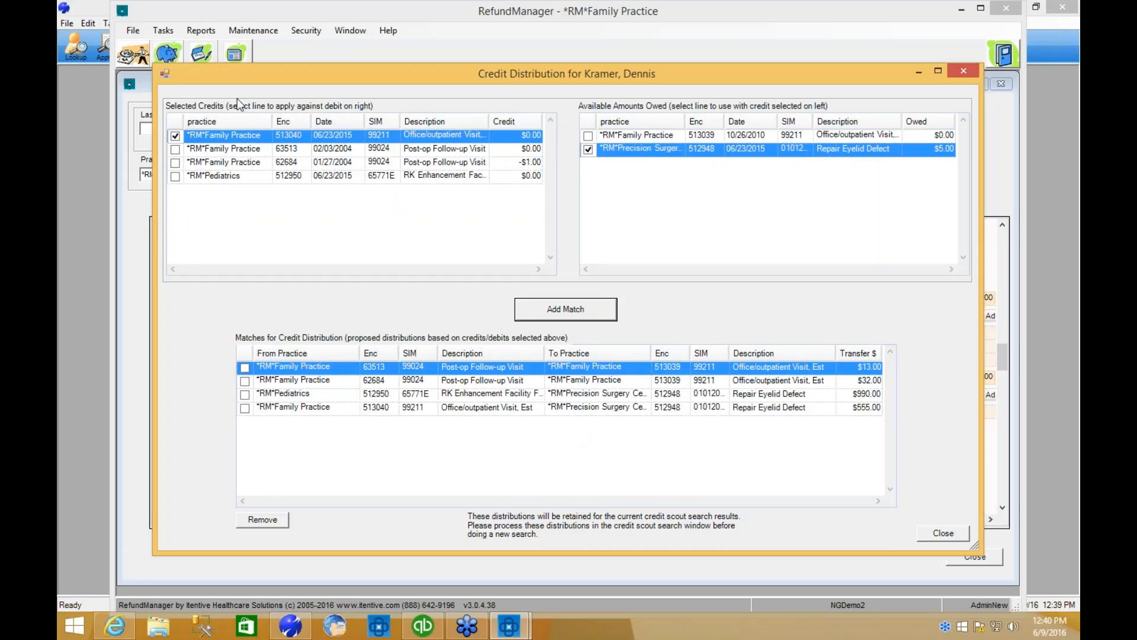
{"action": "left_click", "coordinate": [175, 149]}
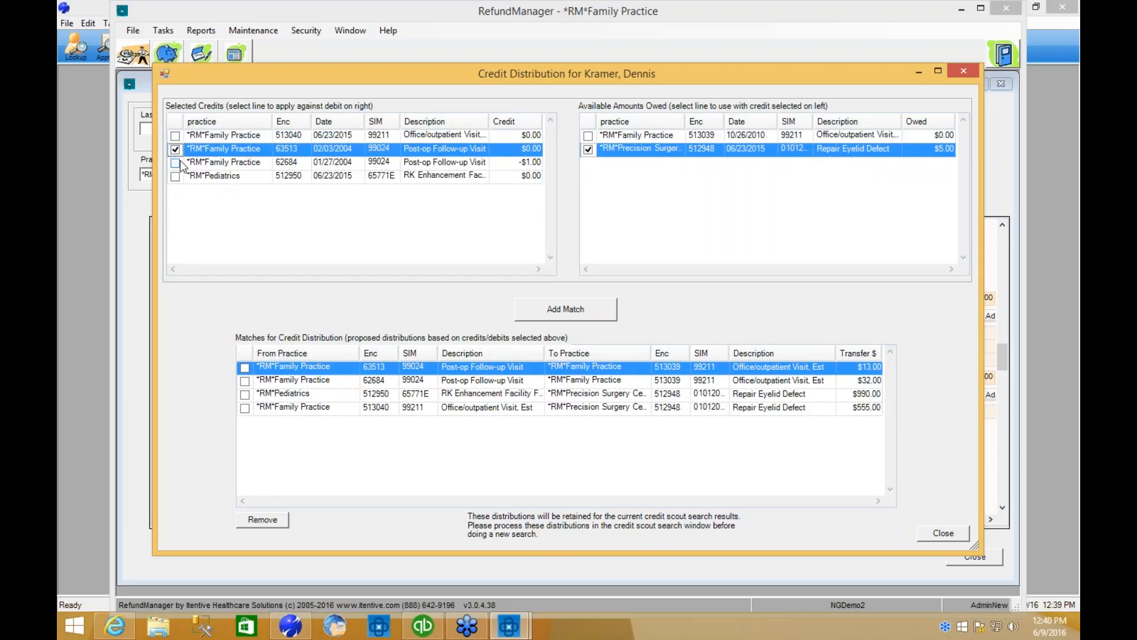
{"action": "left_click", "coordinate": [177, 162]}
{"action": "left_click", "coordinate": [557, 310]}
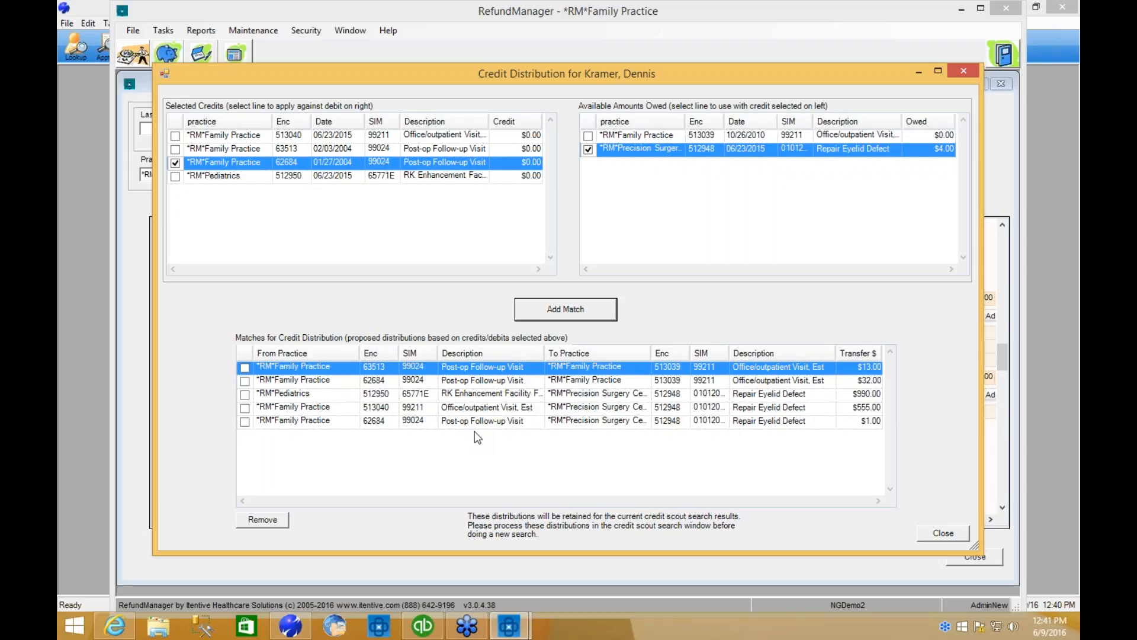
{"action": "left_click", "coordinate": [944, 535]}
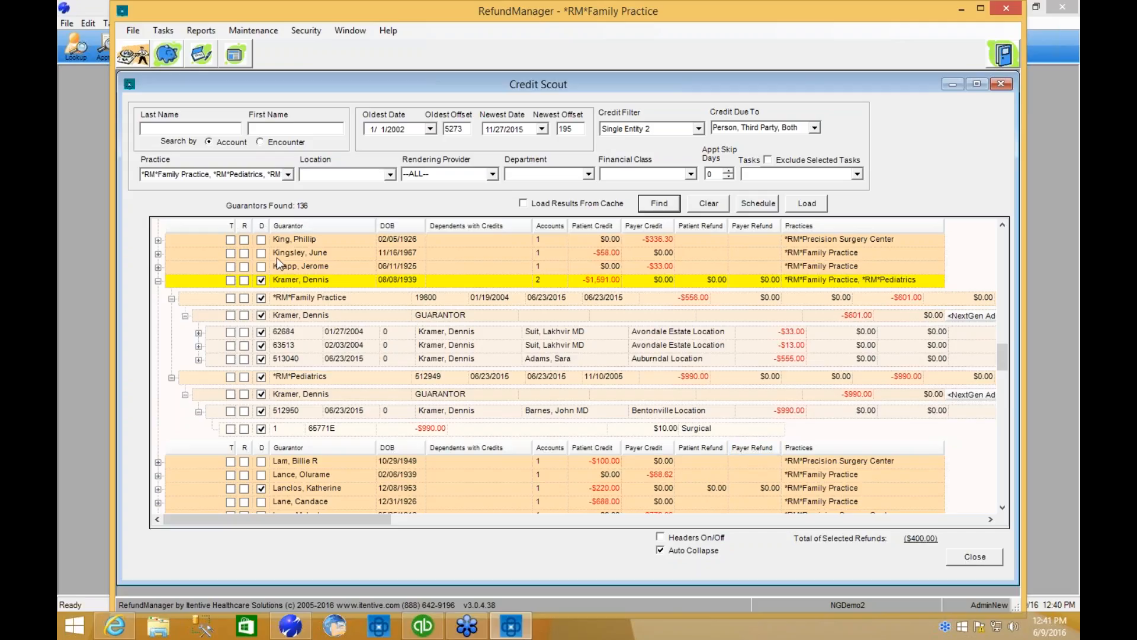
Mark the guarantor with the $58.00 patient credit for a task, and those with the $22.40 patient and $33.00 Medicare payer credits for refund.
{"action": "left_click", "coordinate": [231, 254]}
{"action": "scroll", "coordinate": [387, 460], "scroll_direction": "up", "scroll_amount": 3}
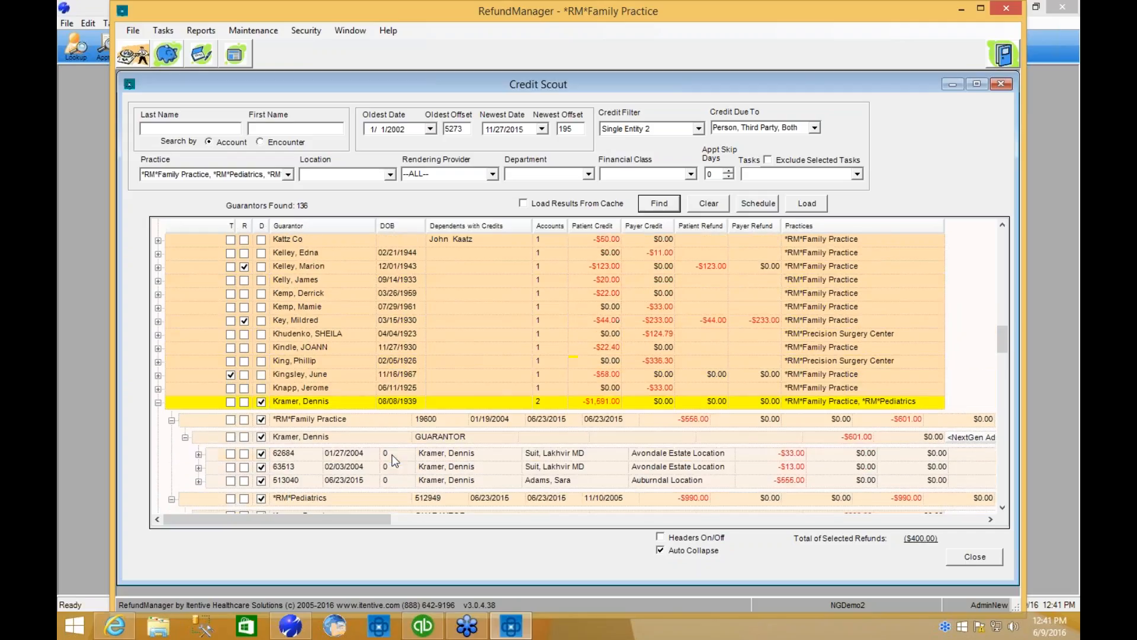
{"action": "left_click", "coordinate": [244, 348]}
{"action": "left_click", "coordinate": [244, 388]}
Open Process Selected Items for the marked guarantor credits.
{"action": "right_click", "coordinate": [304, 295]}
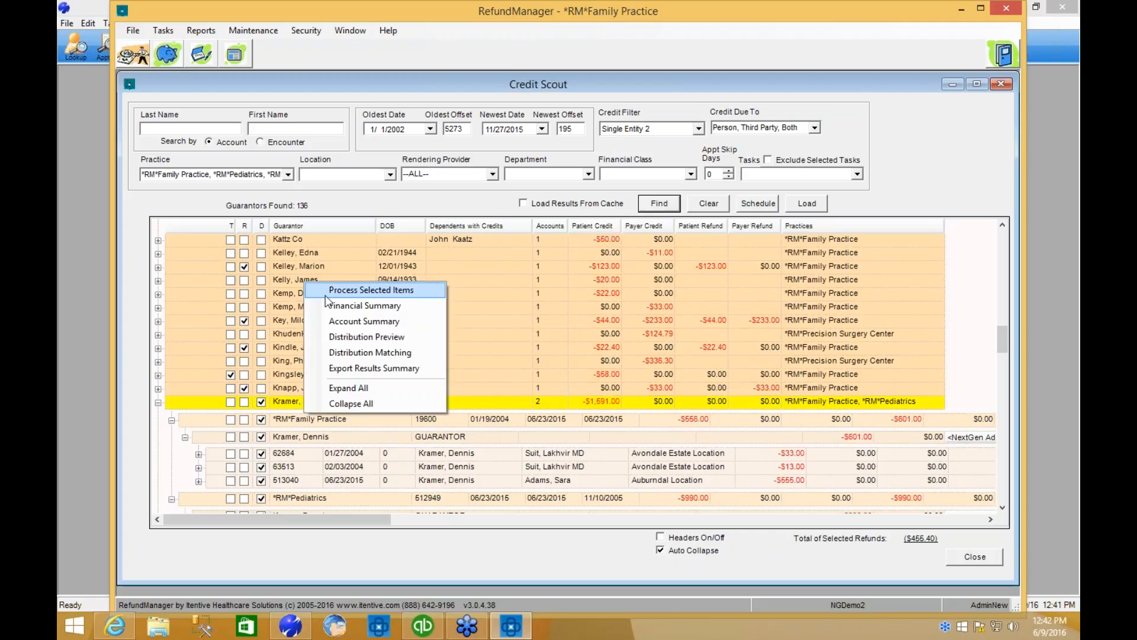
{"action": "left_click", "coordinate": [417, 290]}
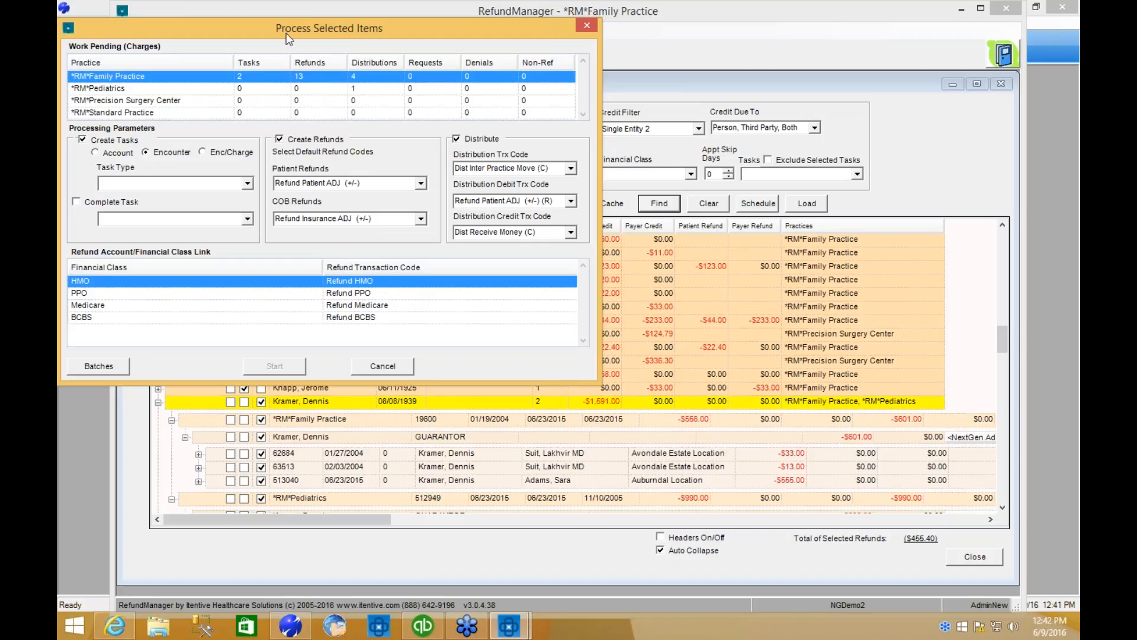
{"action": "left_click_drag", "start_coordinate": [269, 20], "coordinate": [371, 49]}
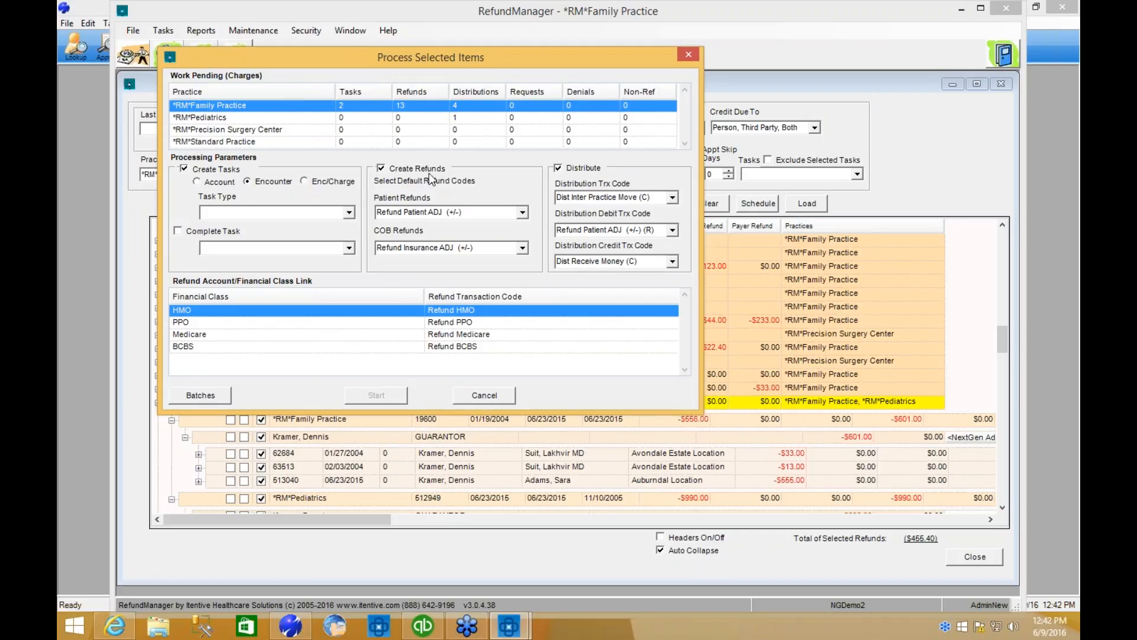
Review the patient refund and distribution transaction codes, and set the task type to Refund Research Encounter.
{"action": "left_click", "coordinate": [513, 212]}
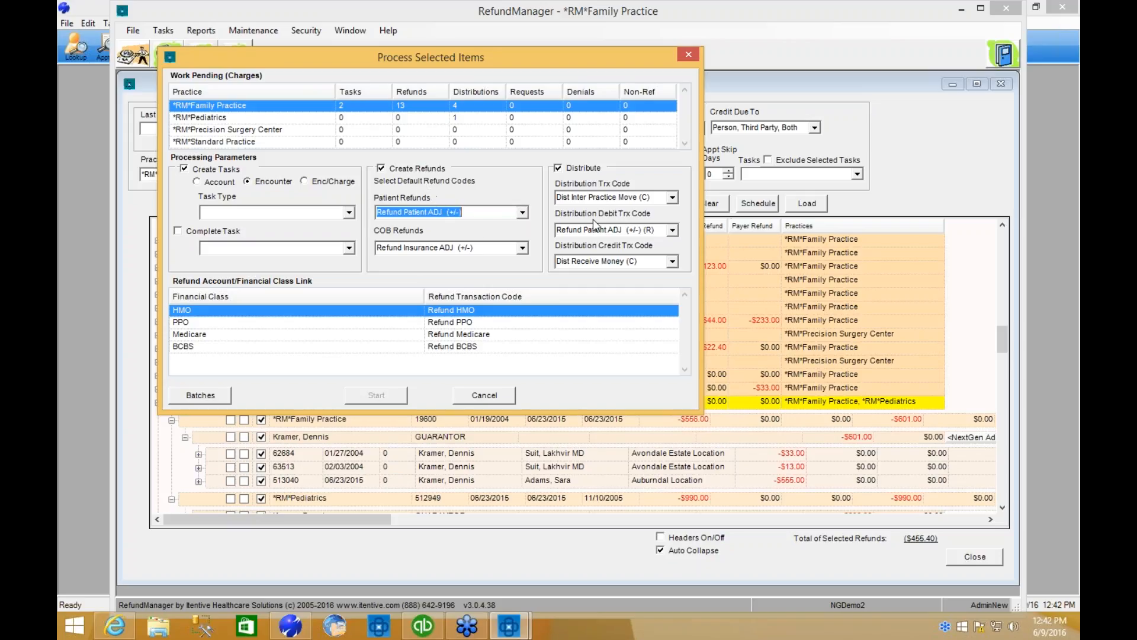
{"action": "left_click", "coordinate": [677, 195]}
{"action": "left_click", "coordinate": [677, 194]}
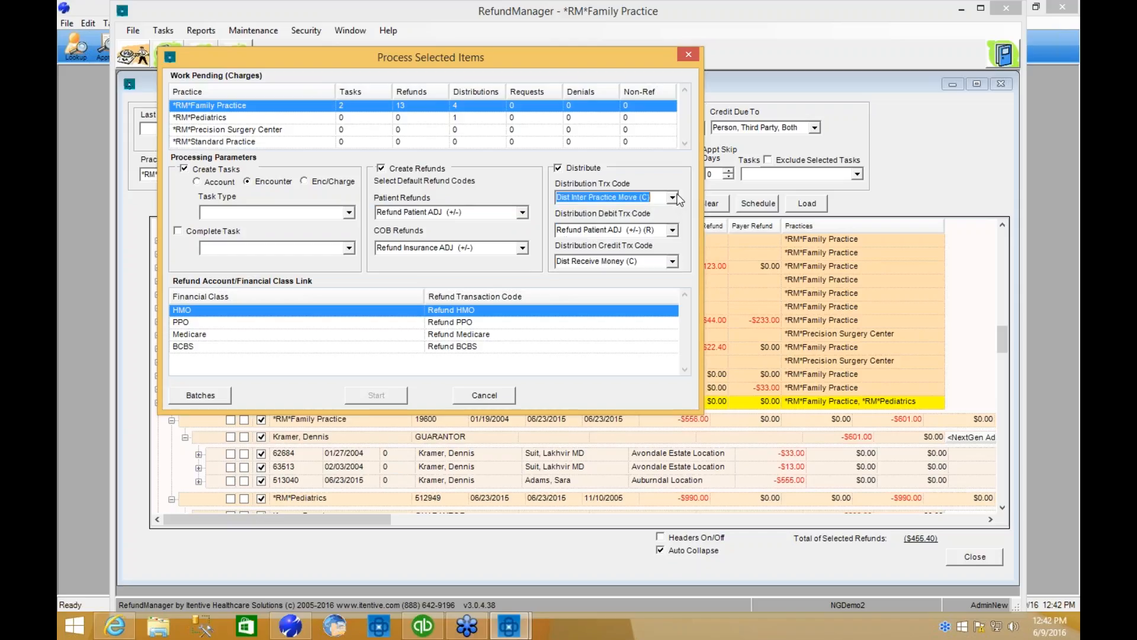
{"action": "left_click", "coordinate": [674, 231]}
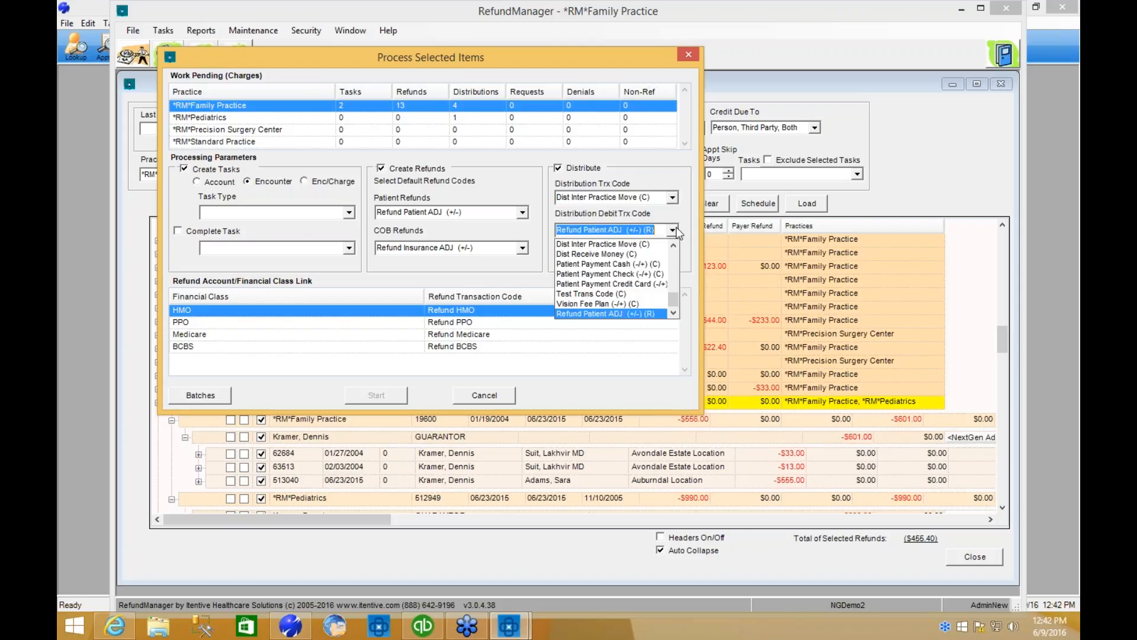
{"action": "left_click", "coordinate": [677, 229]}
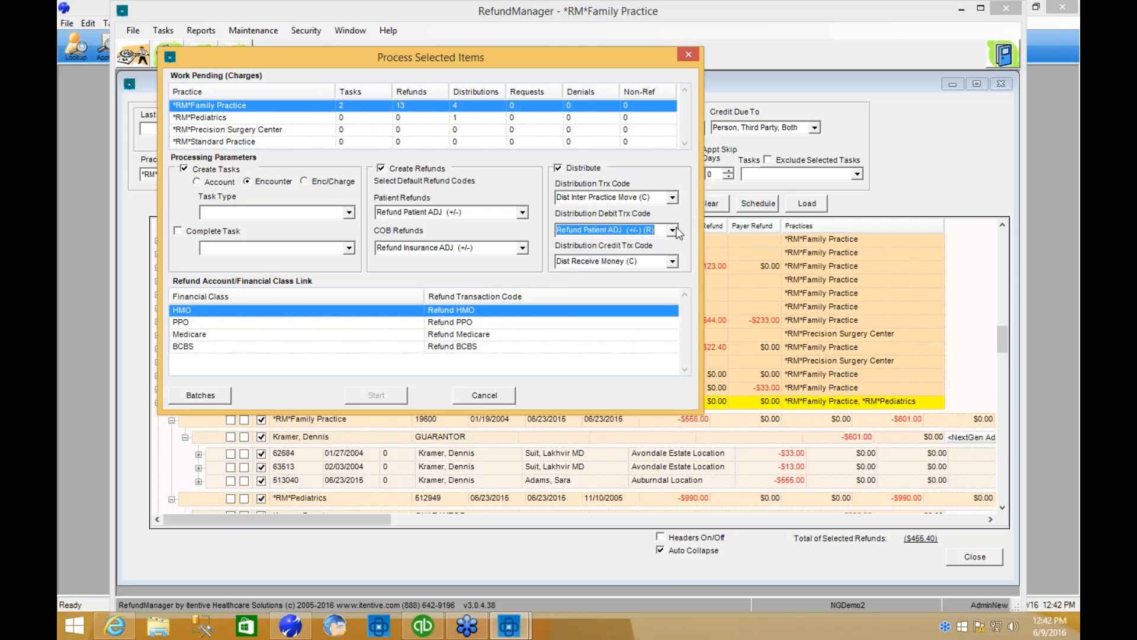
{"action": "left_click", "coordinate": [673, 262]}
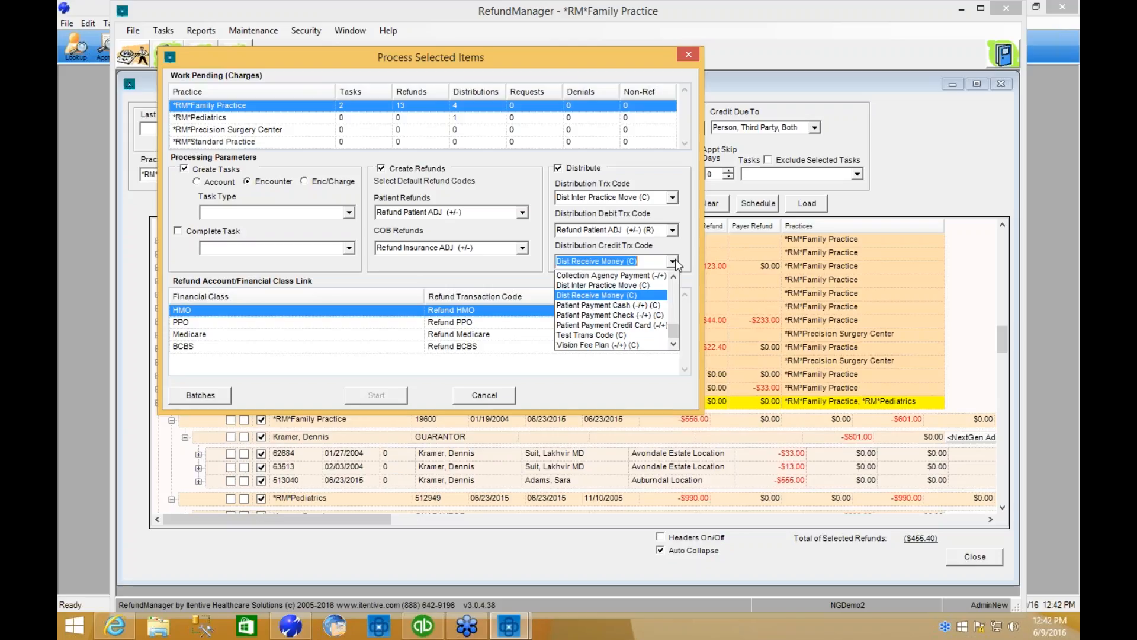
{"action": "left_click", "coordinate": [675, 262]}
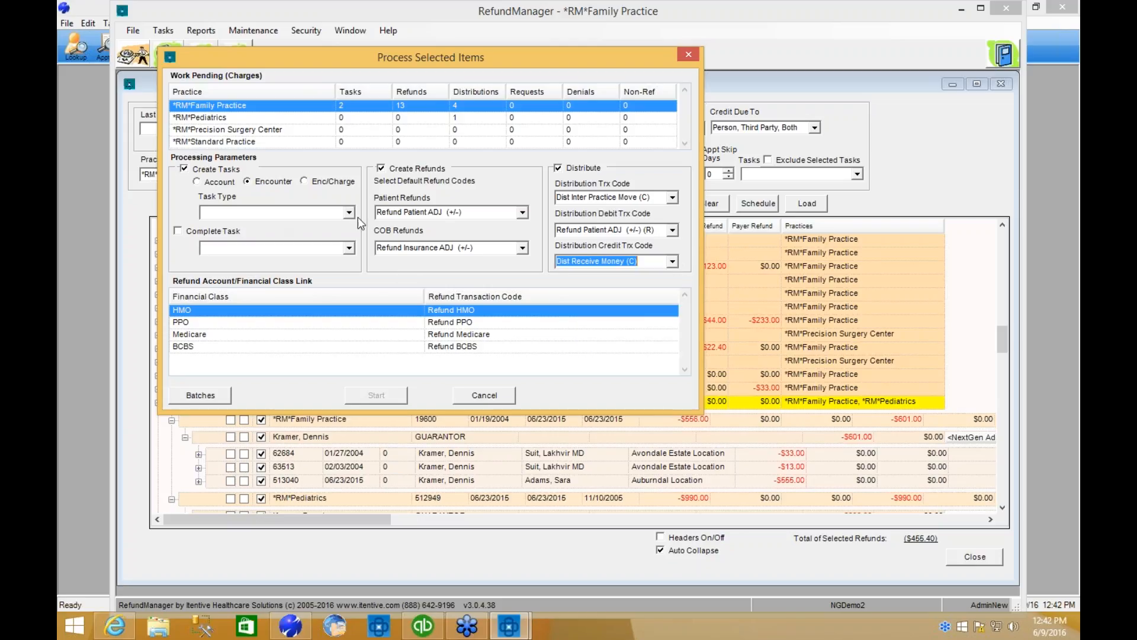
{"action": "left_click", "coordinate": [349, 213]}
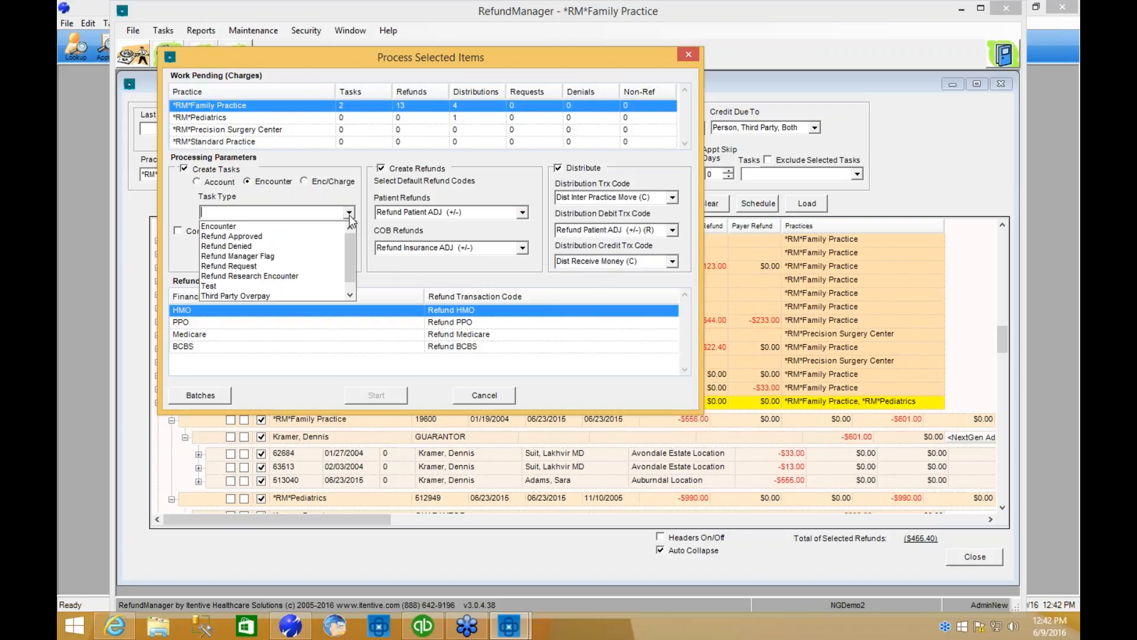
{"action": "left_click", "coordinate": [273, 276]}
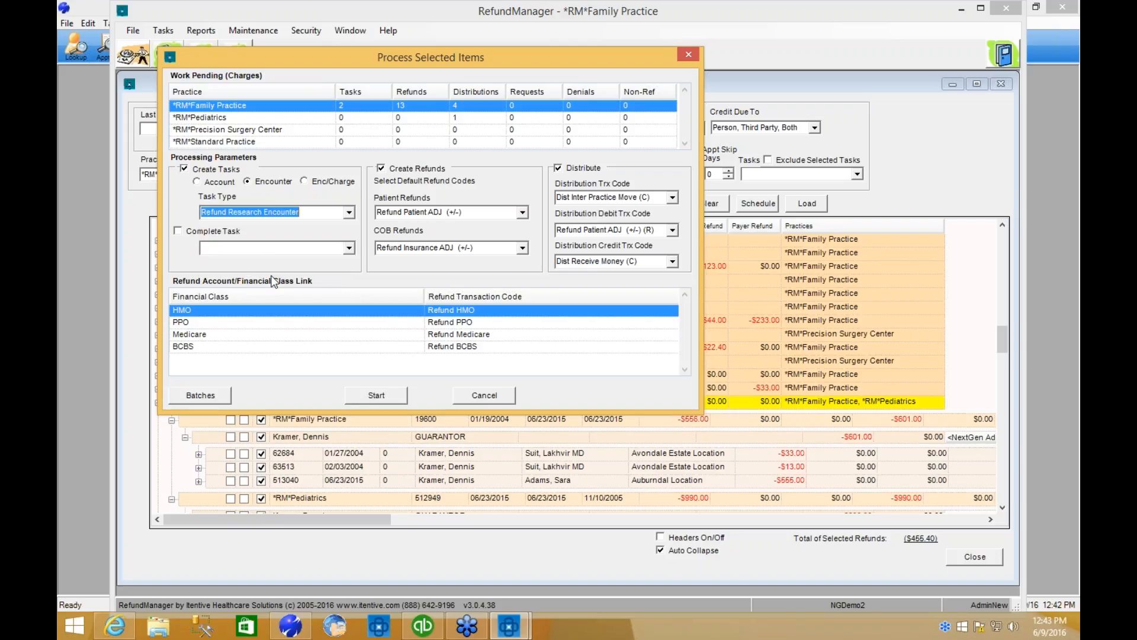
Check the batches assigned to each practice and the refund batch choices for *RM*Precision Surgery Center, and exit without saving.
{"action": "left_click", "coordinate": [205, 398]}
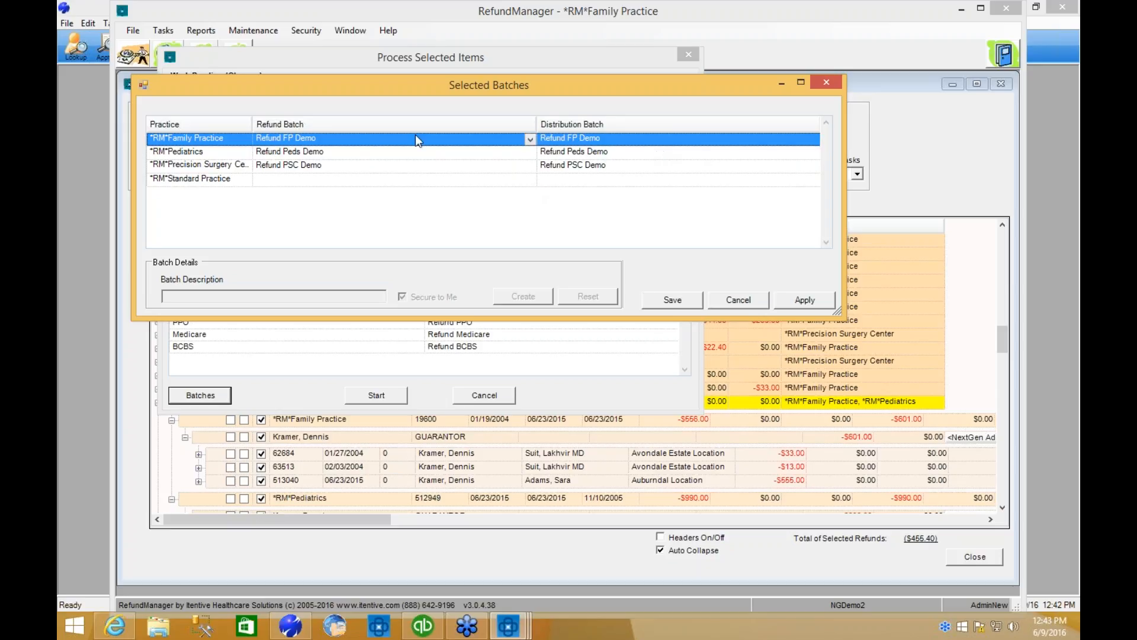
{"action": "left_click", "coordinate": [532, 164]}
{"action": "left_click", "coordinate": [531, 165]}
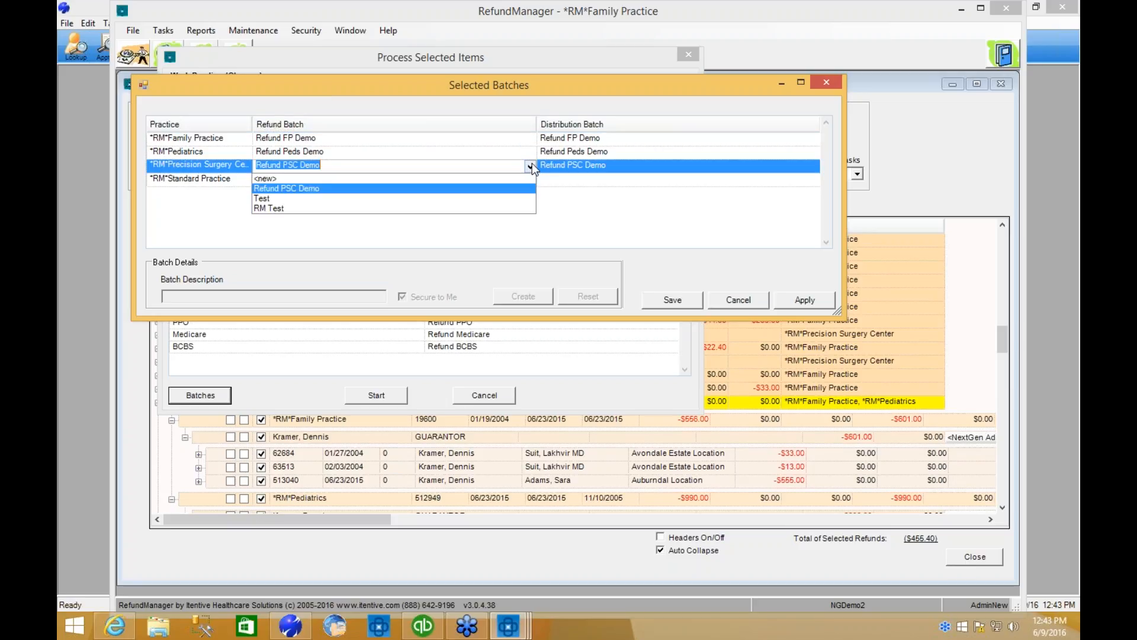
{"action": "left_click", "coordinate": [532, 165]}
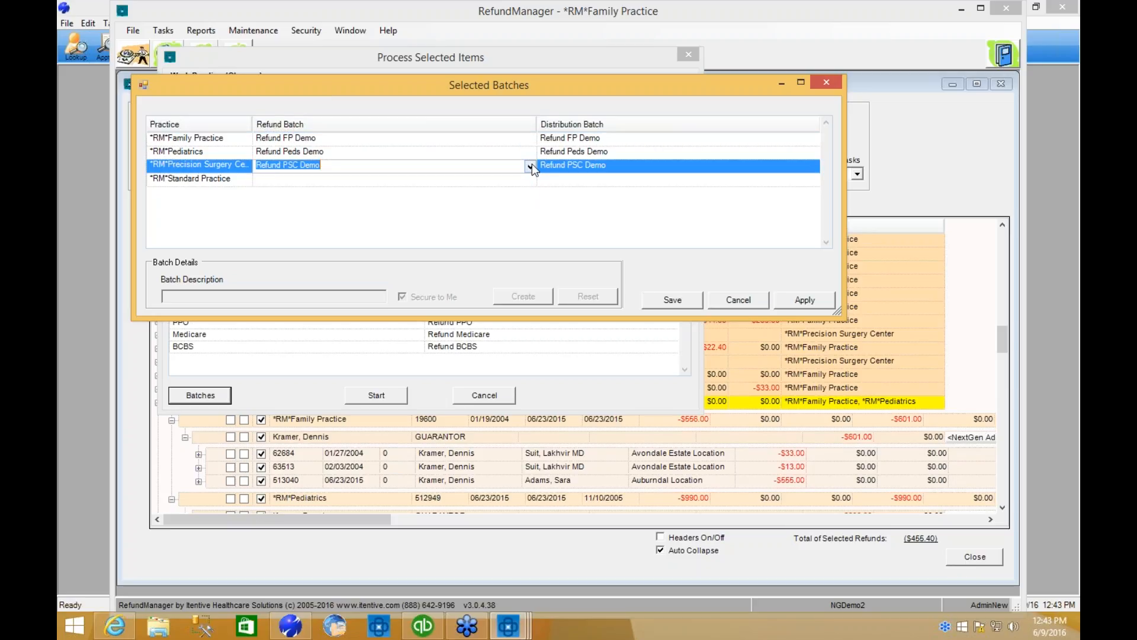
{"action": "left_click", "coordinate": [737, 300]}
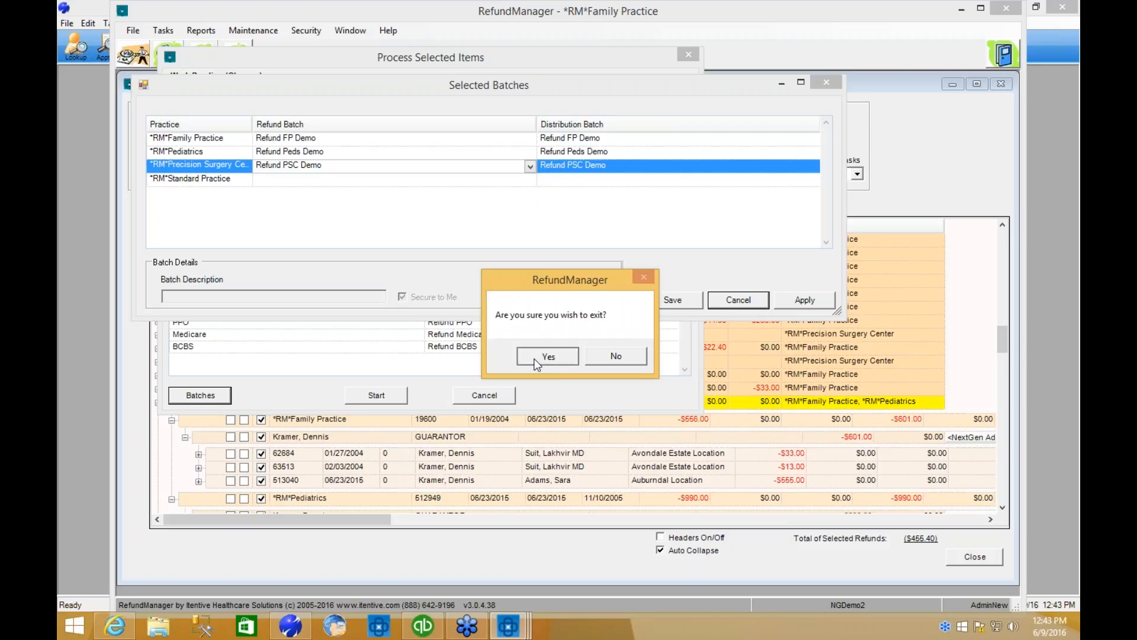
{"action": "left_click", "coordinate": [546, 357]}
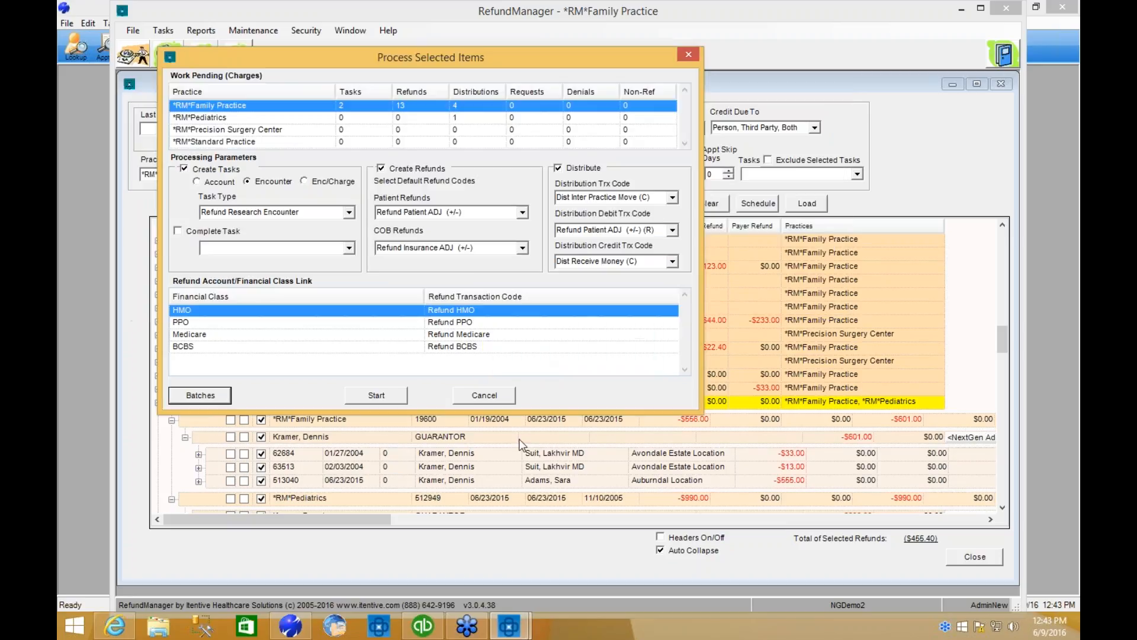
Process the marked refunds and credit distributions, and close Process Selected Items and Credit Scout.
{"action": "left_click", "coordinate": [359, 398]}
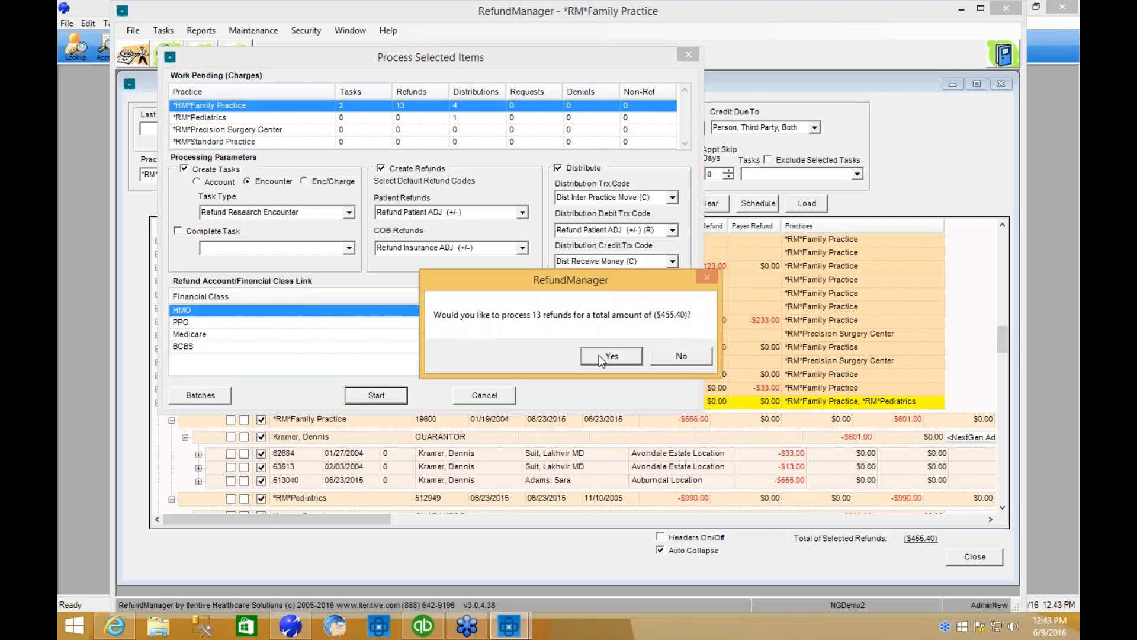
{"action": "left_click", "coordinate": [600, 356]}
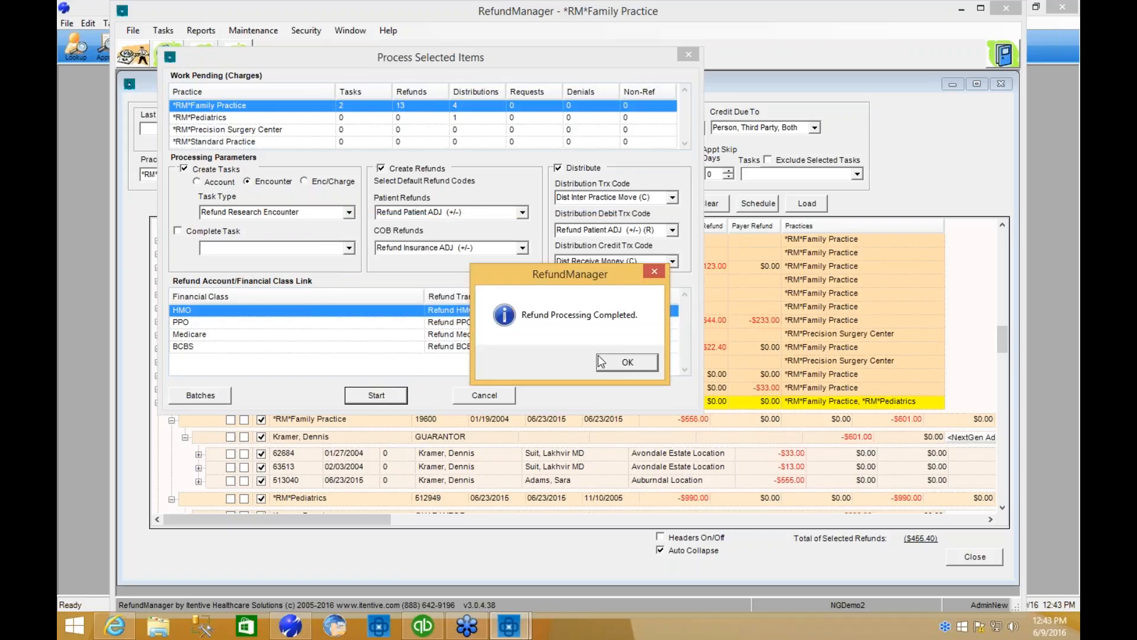
{"action": "left_click", "coordinate": [621, 369]}
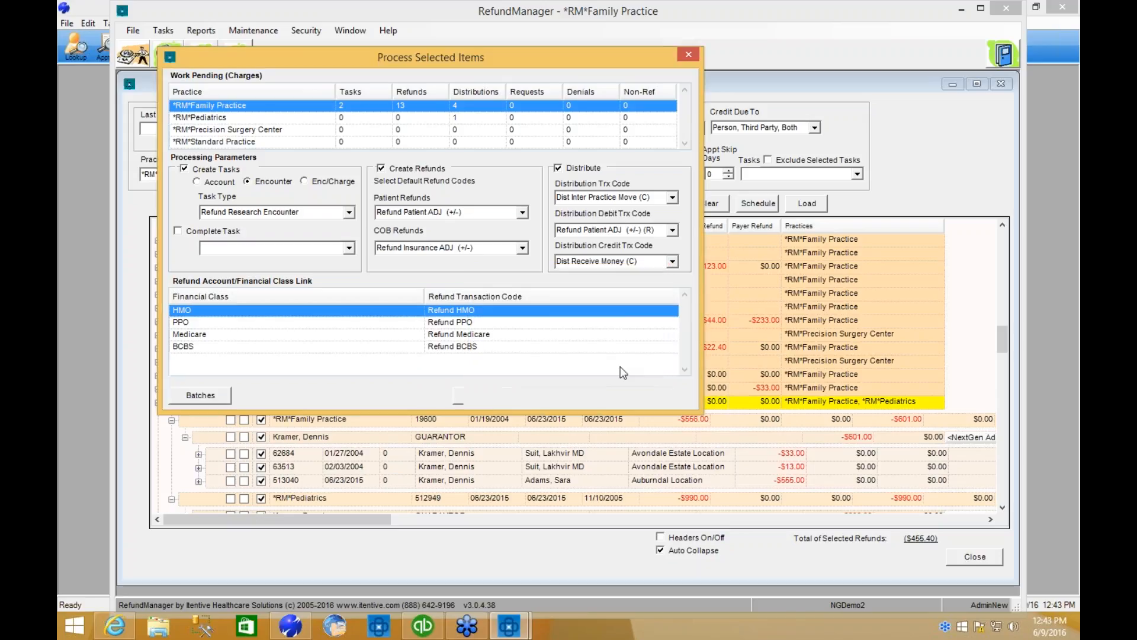
{"action": "left_click", "coordinate": [619, 356]}
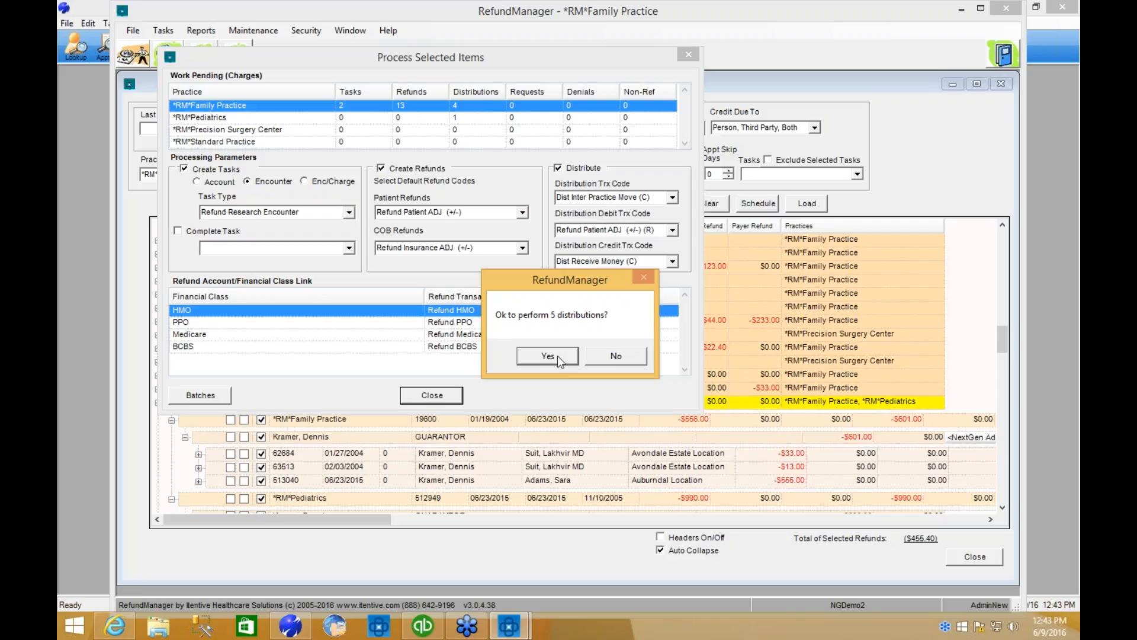
{"action": "left_click", "coordinate": [552, 355]}
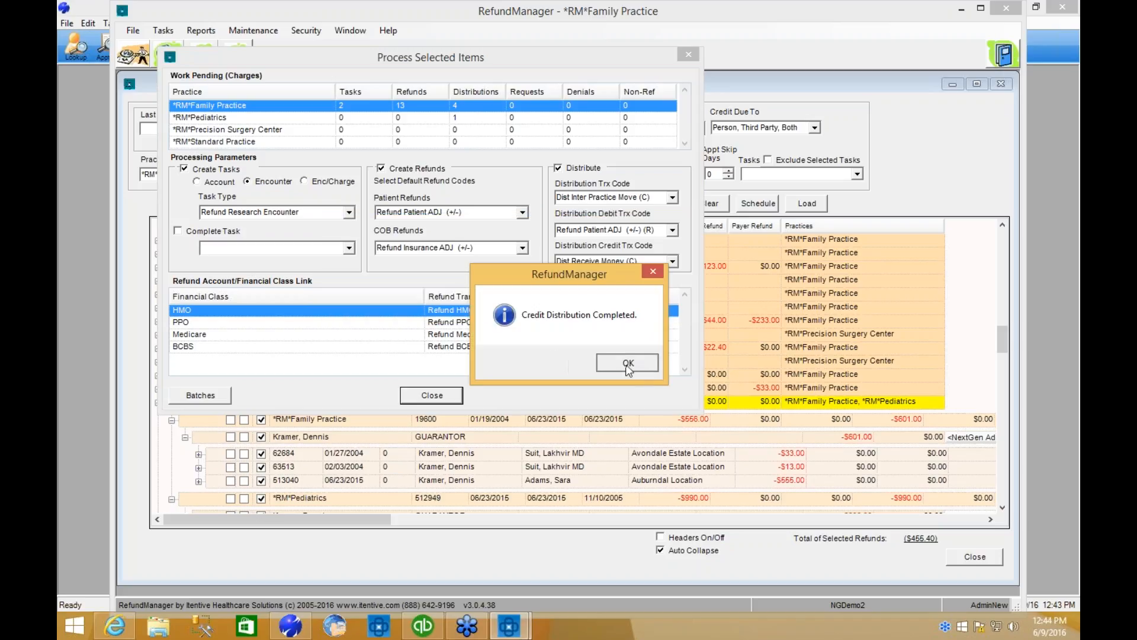
{"action": "left_click", "coordinate": [623, 362]}
{"action": "left_click", "coordinate": [435, 401]}
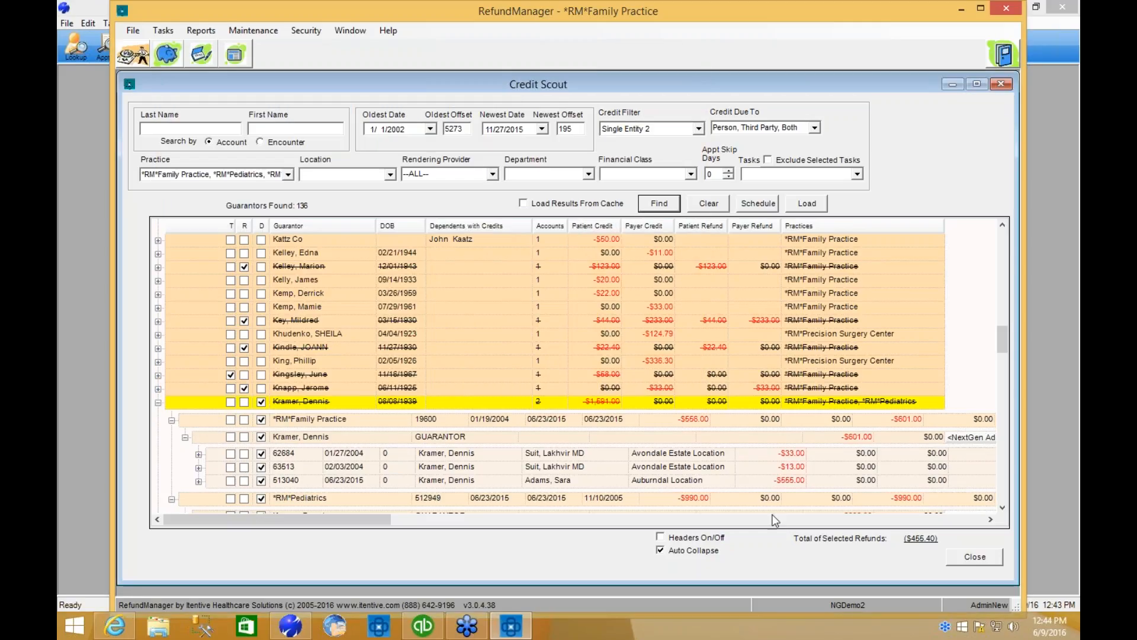
{"action": "left_click", "coordinate": [973, 559]}
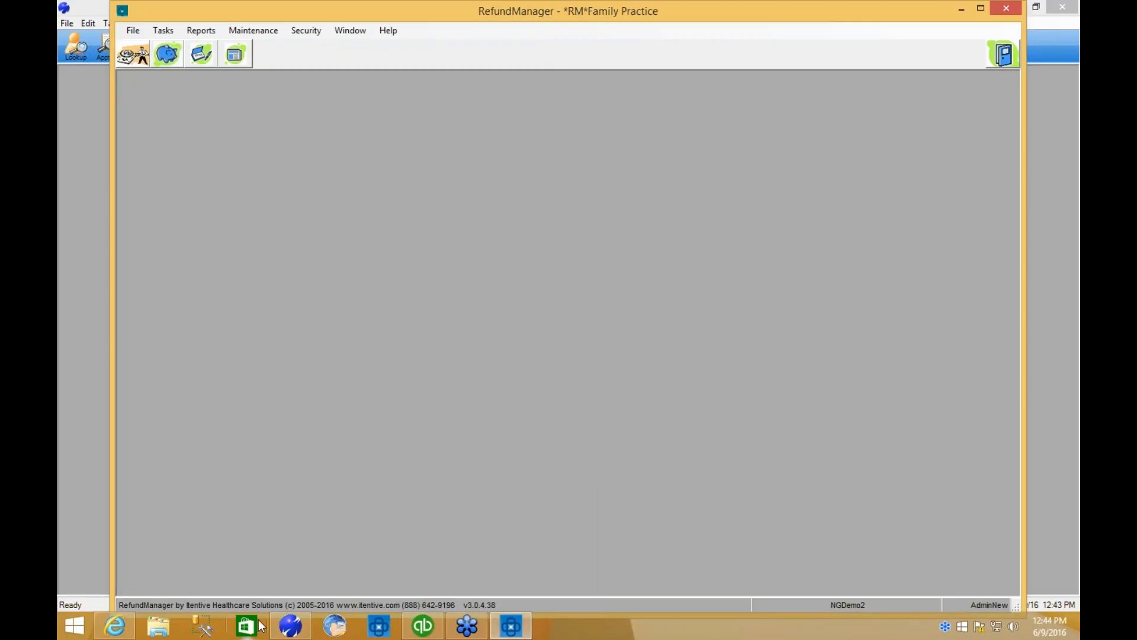
Switch to NextGen and post the 06/23/2015 Refund FP Demo batch from Batch Posting.
{"action": "left_click", "coordinate": [290, 626]}
{"action": "left_click", "coordinate": [274, 47]}
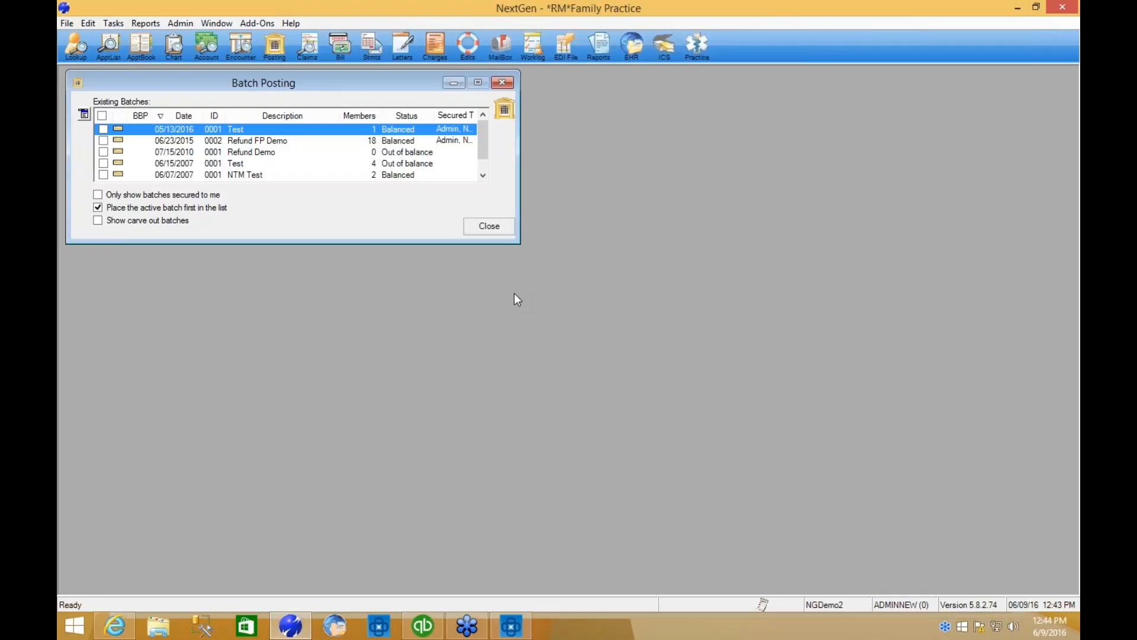
{"action": "left_click", "coordinate": [246, 141]}
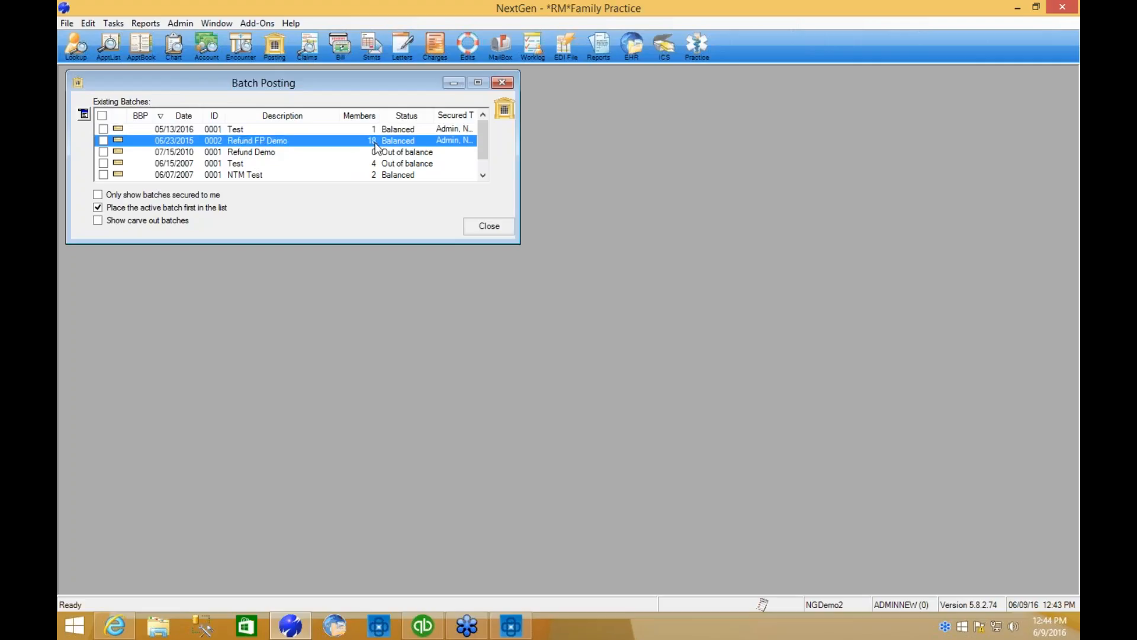
{"action": "right_click", "coordinate": [279, 149]}
{"action": "left_click", "coordinate": [305, 231]}
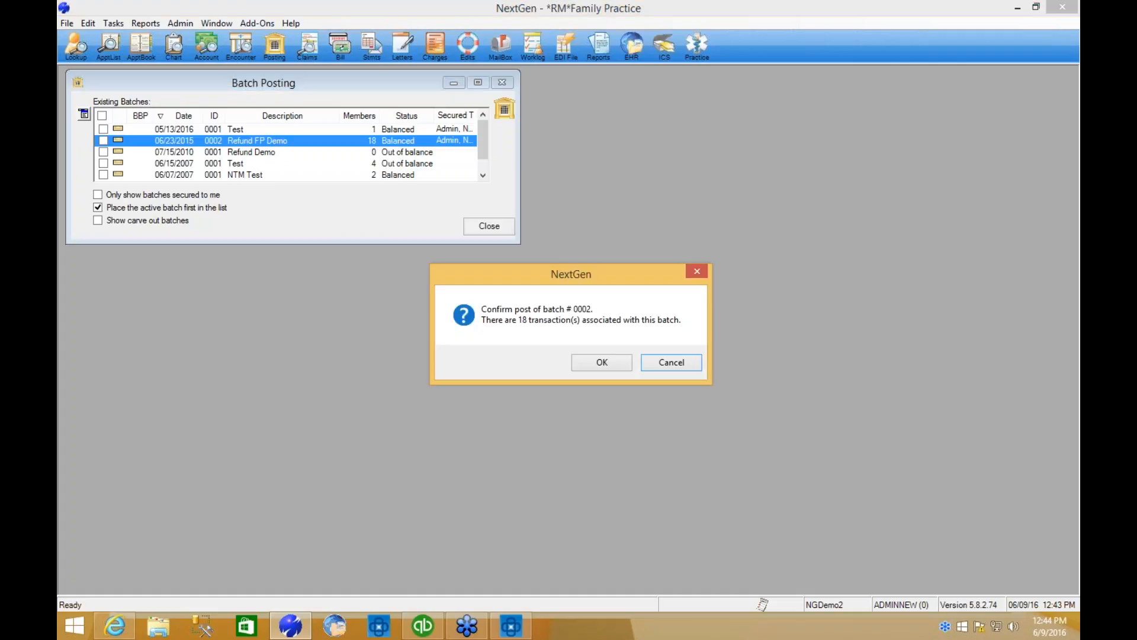
{"action": "left_click", "coordinate": [596, 366]}
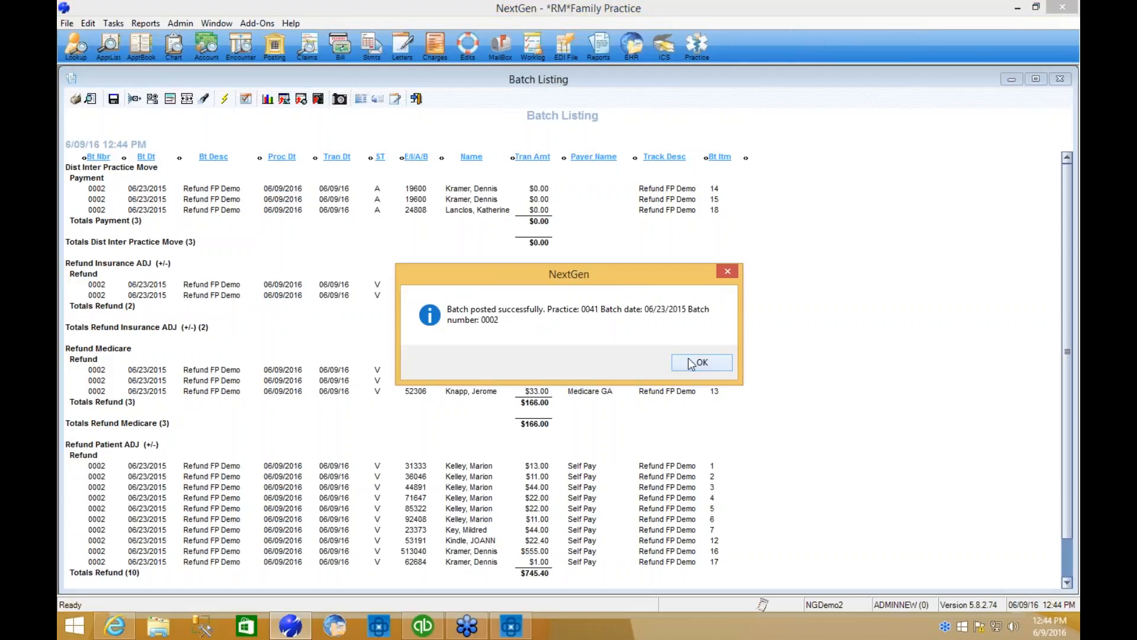
{"action": "left_click", "coordinate": [692, 362]}
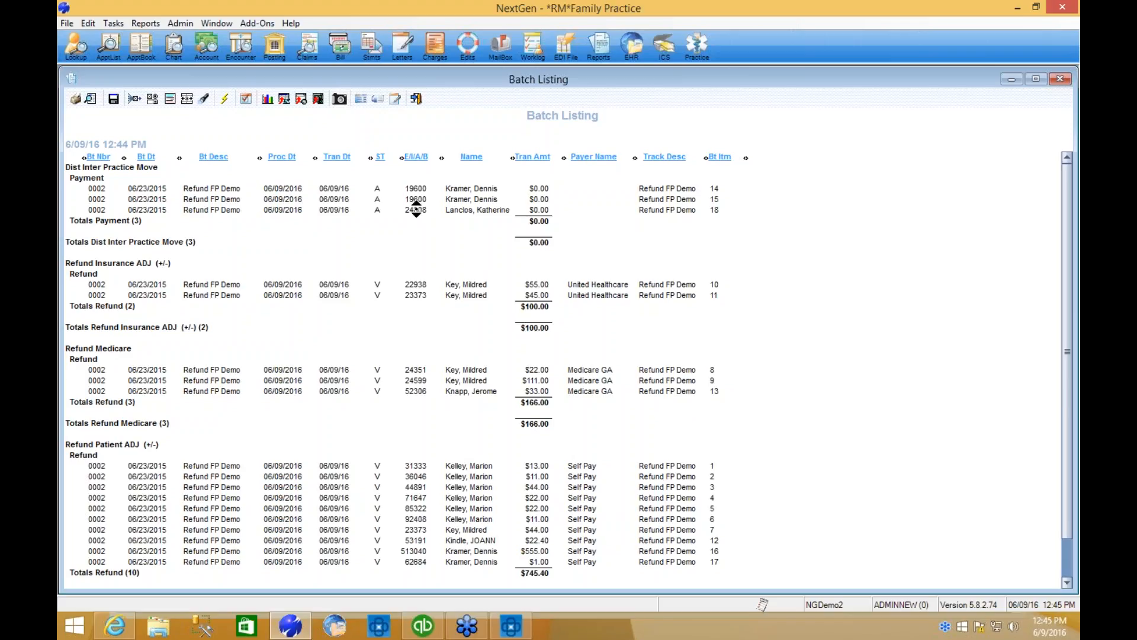
Look up the account of the last Dist Inter Practice Move entry by its account number and open its profile.
{"action": "left_click", "coordinate": [207, 46]}
{"action": "left_click_drag", "start_coordinate": [418, 270], "coordinate": [352, 225]}
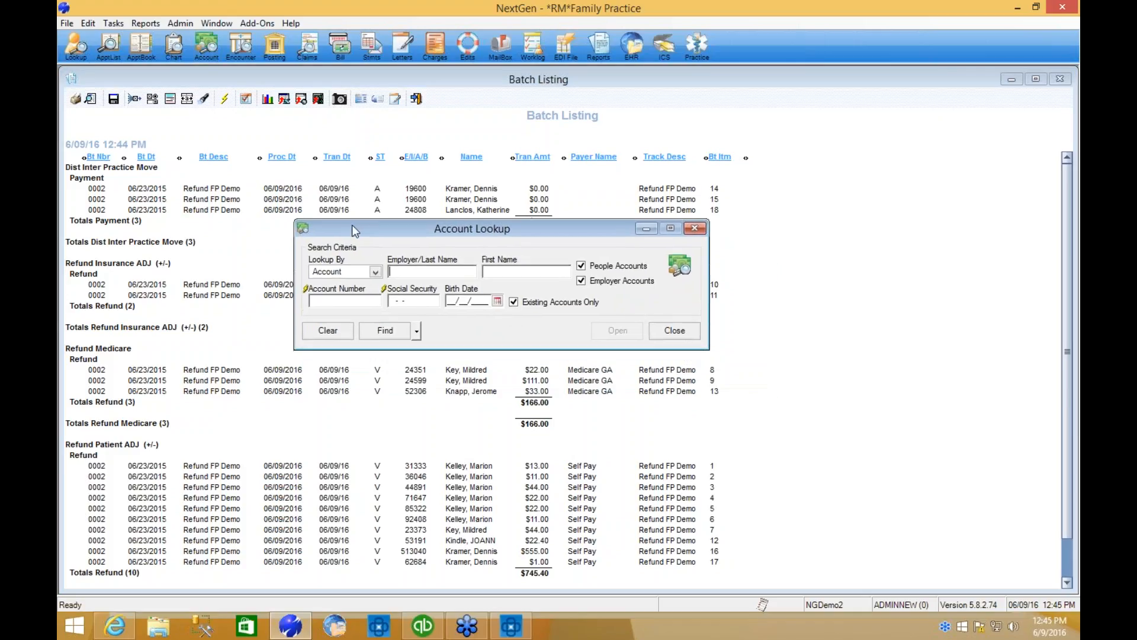
{"action": "left_click", "coordinate": [357, 302]}
{"action": "type", "text": "24808"}
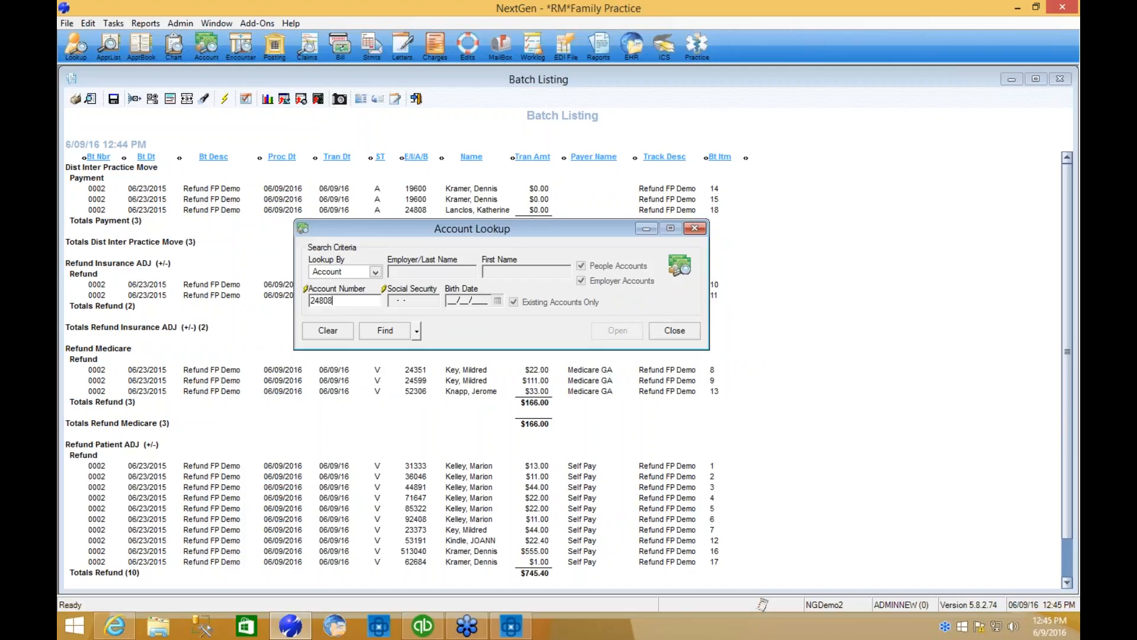
{"action": "key", "text": "Return"}
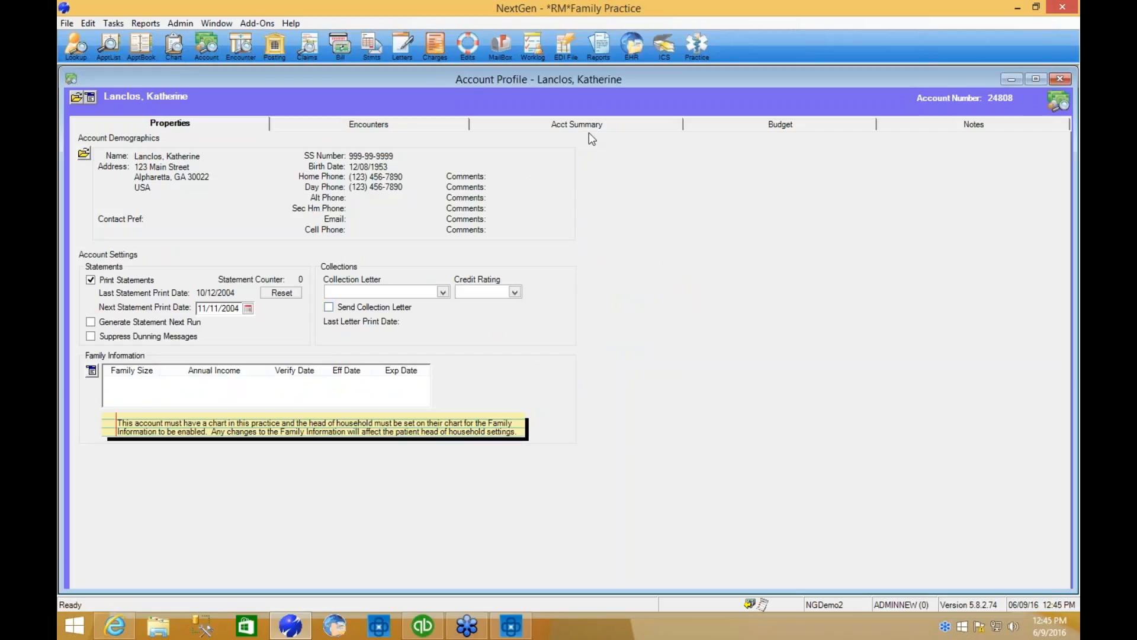
Review the line items of the 06/09/2016 Dist Inter Practice Move in the account summary, and close the profile and lookup.
{"action": "left_click", "coordinate": [589, 126]}
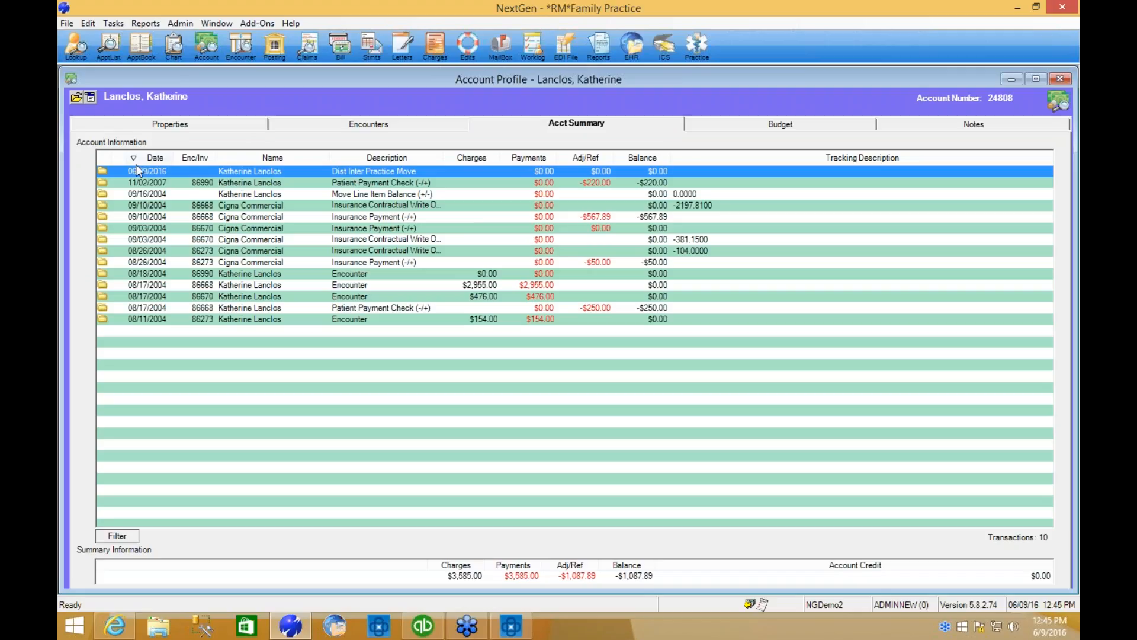
{"action": "left_click", "coordinate": [154, 175]}
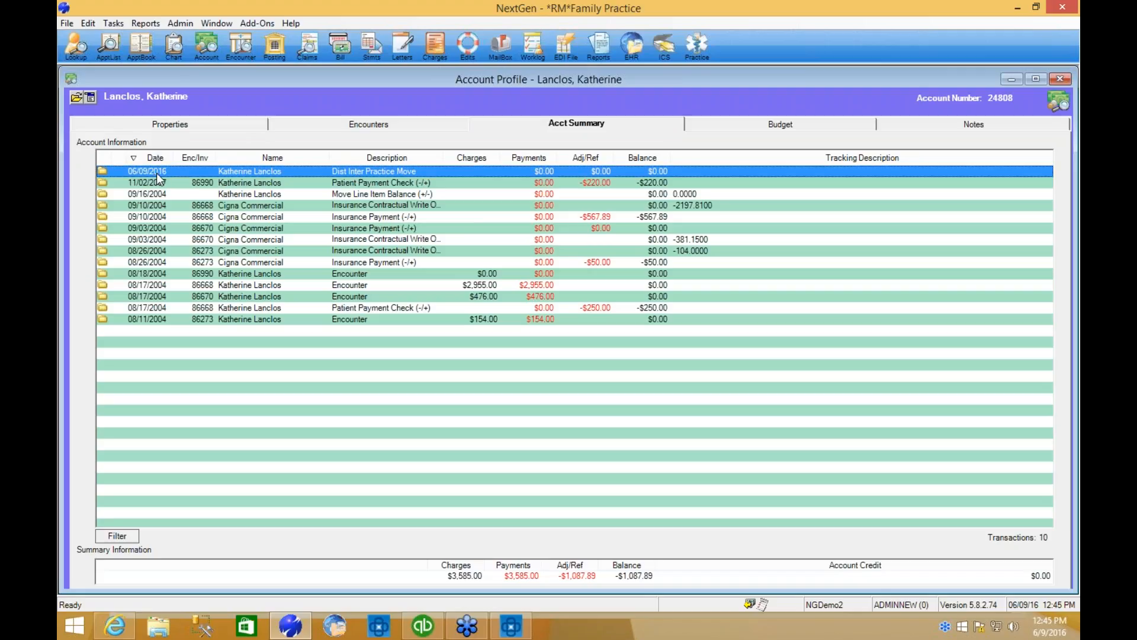
{"action": "double_click", "coordinate": [554, 170]}
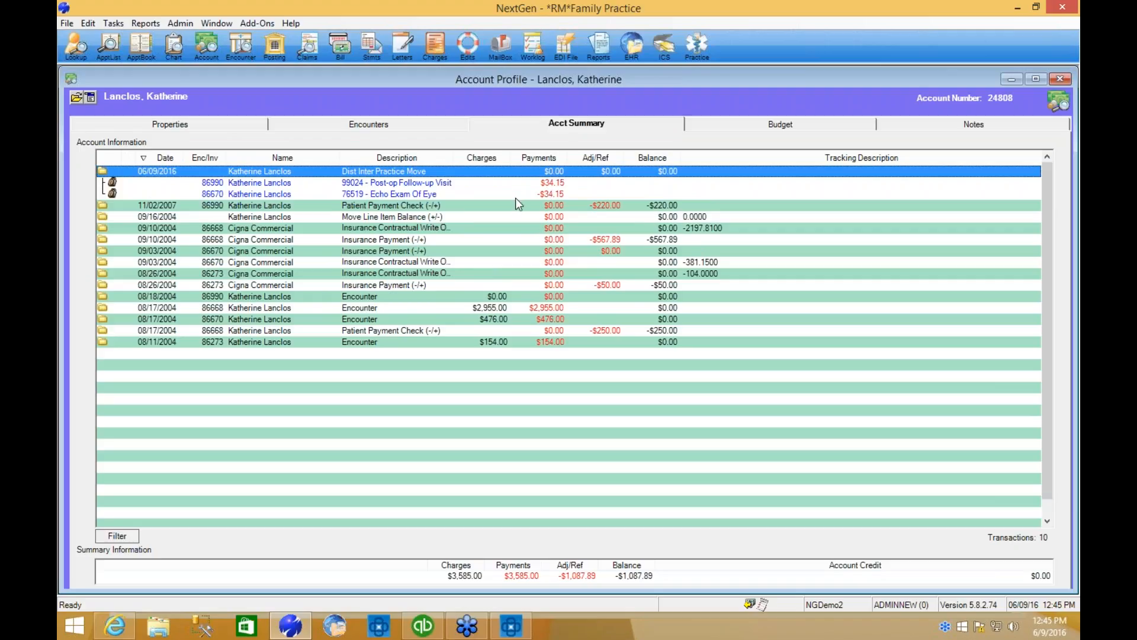
{"action": "left_click", "coordinate": [419, 184]}
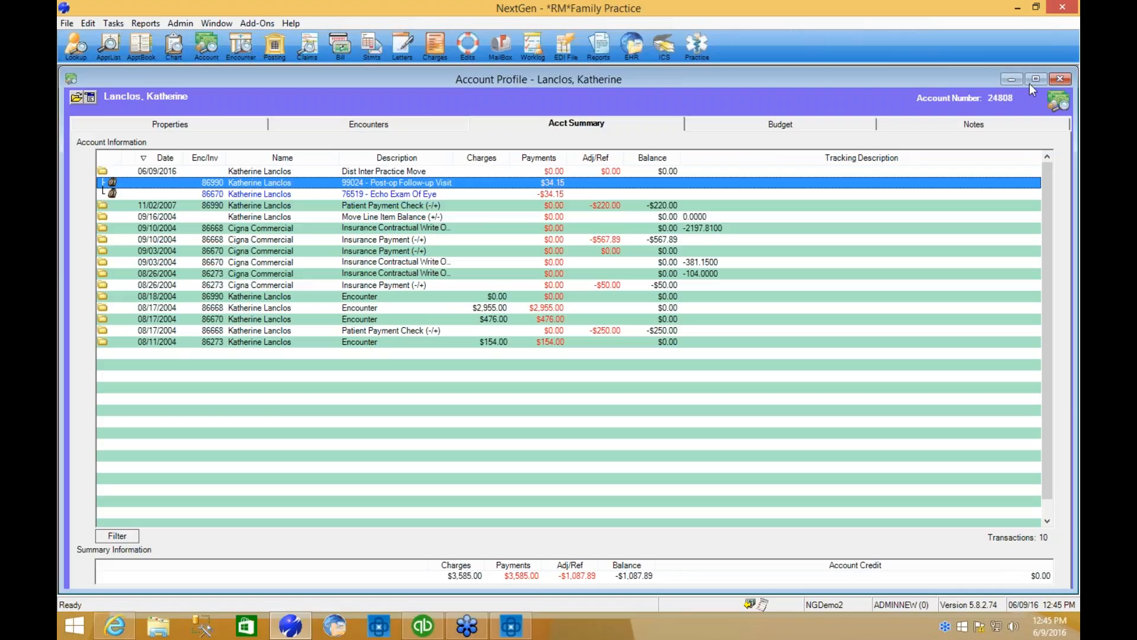
{"action": "left_click", "coordinate": [1059, 80]}
{"action": "left_click", "coordinate": [696, 333]}
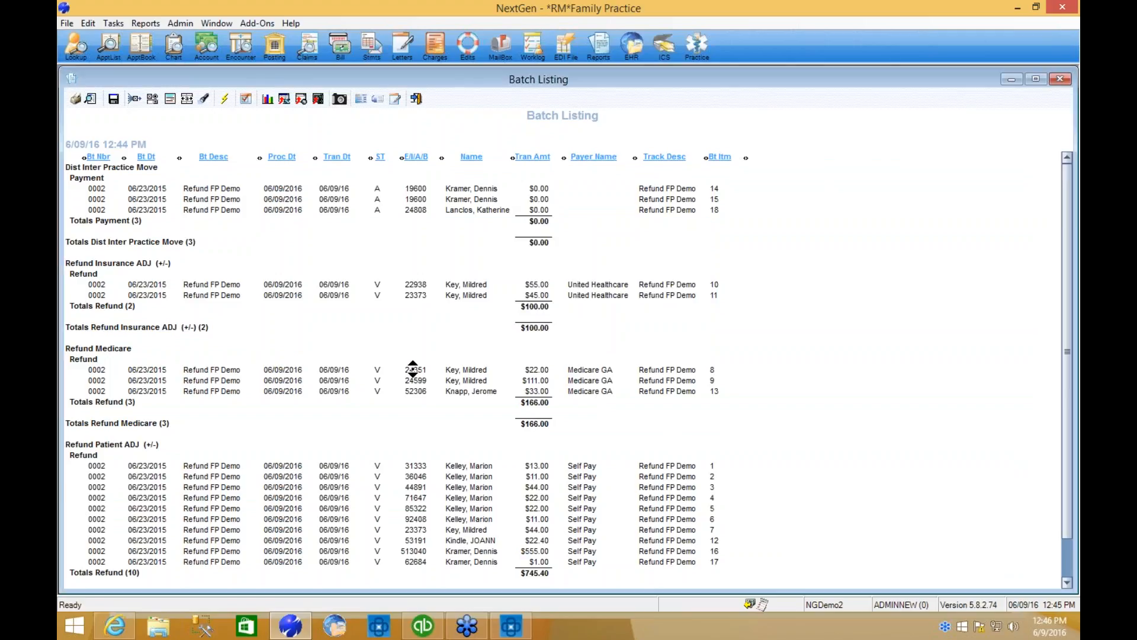
Open the encounter of the $22.00 Medicare refund from the batch listing and check the Refund Medicare transaction.
{"action": "double_click", "coordinate": [437, 181]}
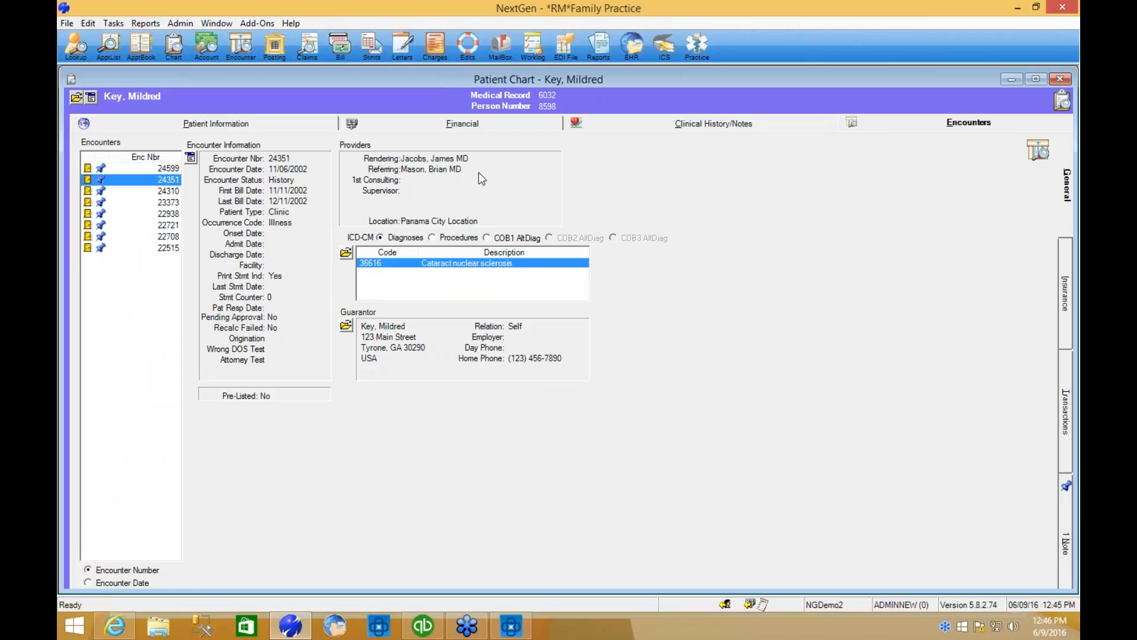
{"action": "left_click", "coordinate": [1066, 395]}
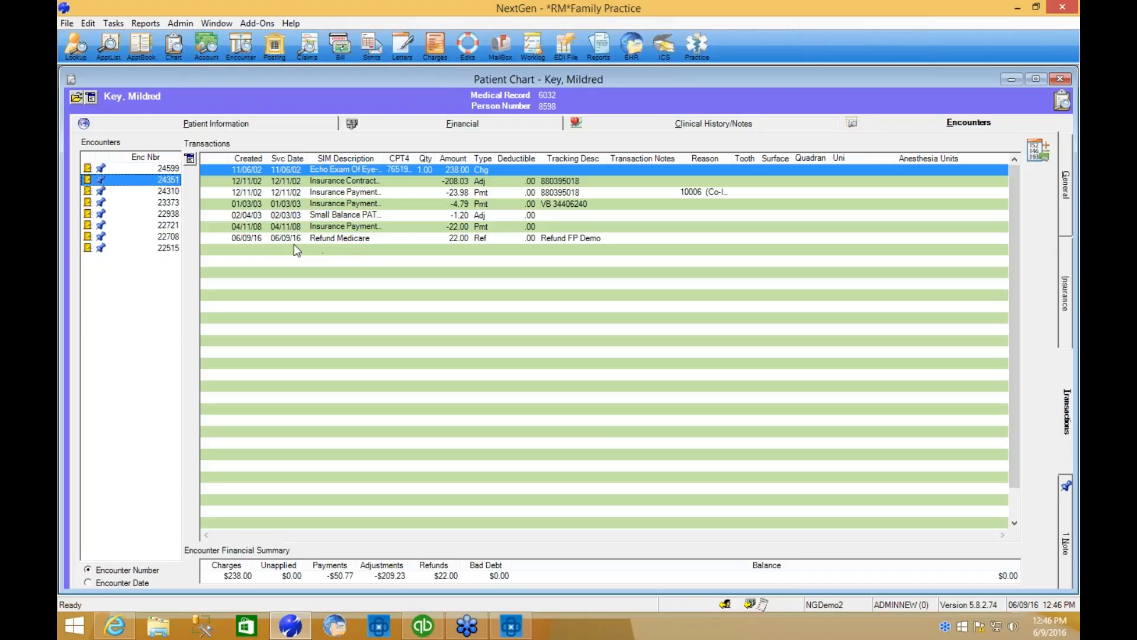
{"action": "left_click", "coordinate": [314, 238]}
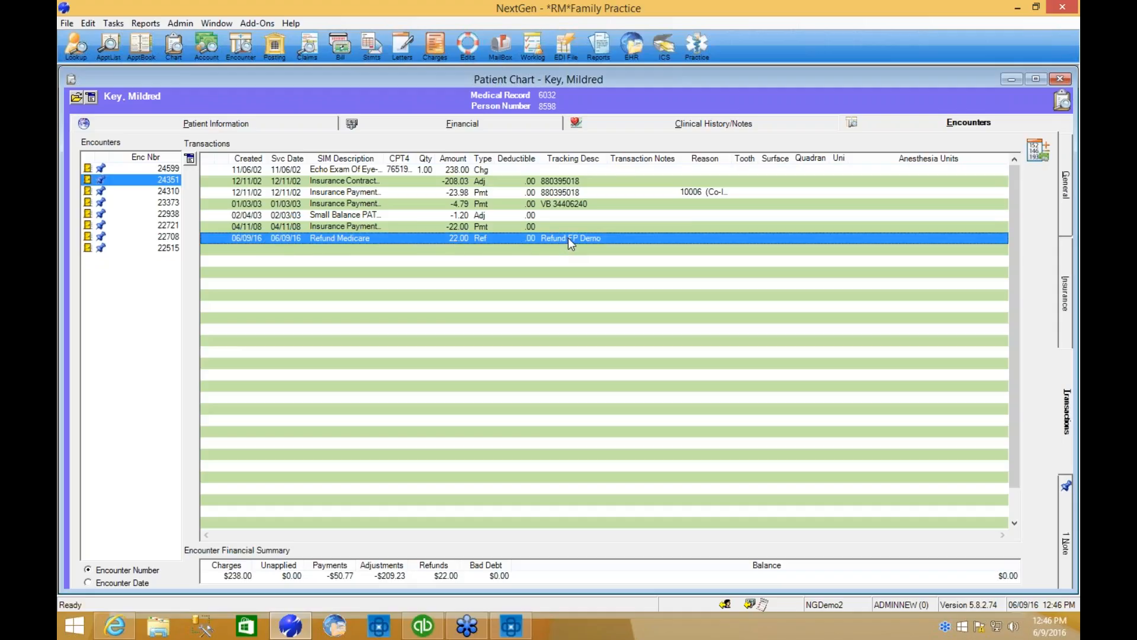
Read the encounter's sealed RefundManager Created Refund note, and close it without changes.
{"action": "left_click", "coordinate": [1064, 524]}
{"action": "double_click", "coordinate": [319, 176]}
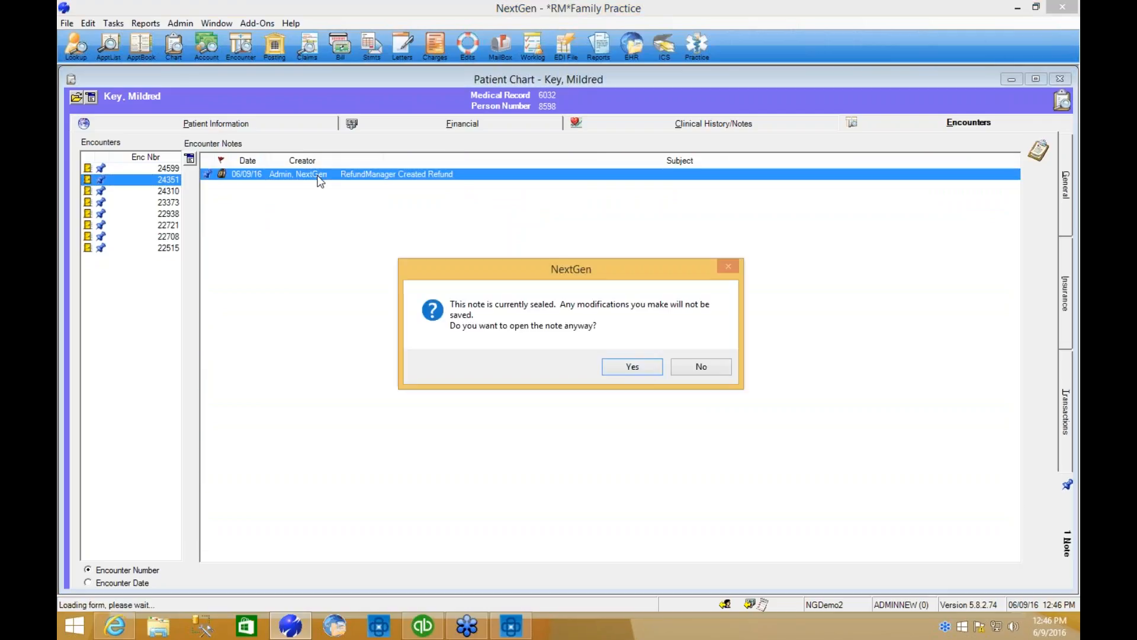
{"action": "left_click", "coordinate": [632, 367]}
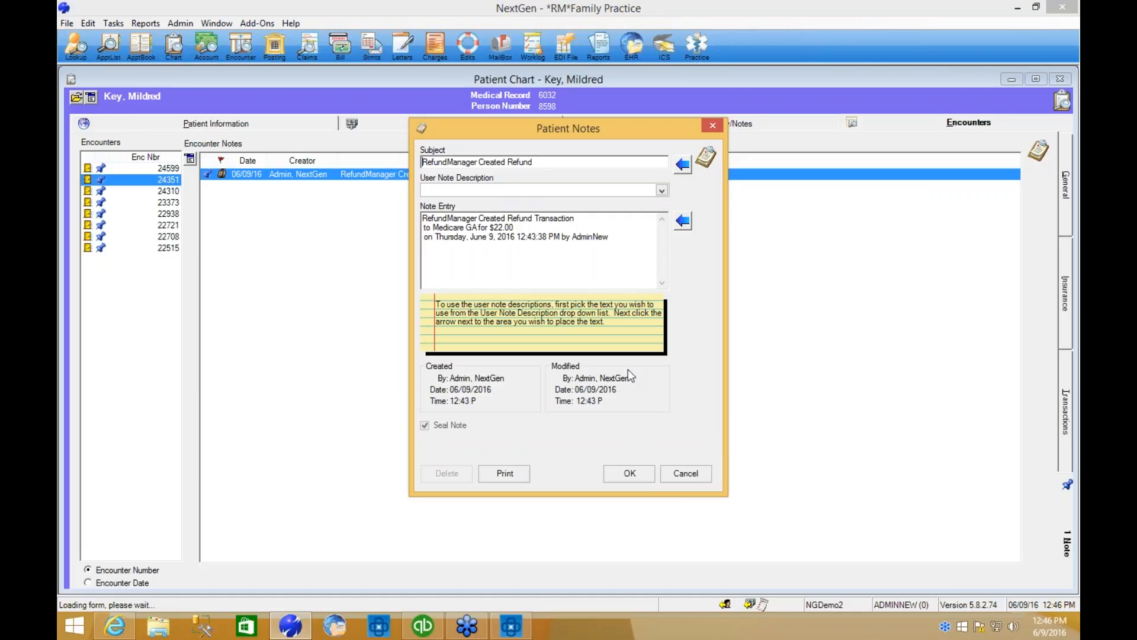
{"action": "left_click", "coordinate": [685, 472]}
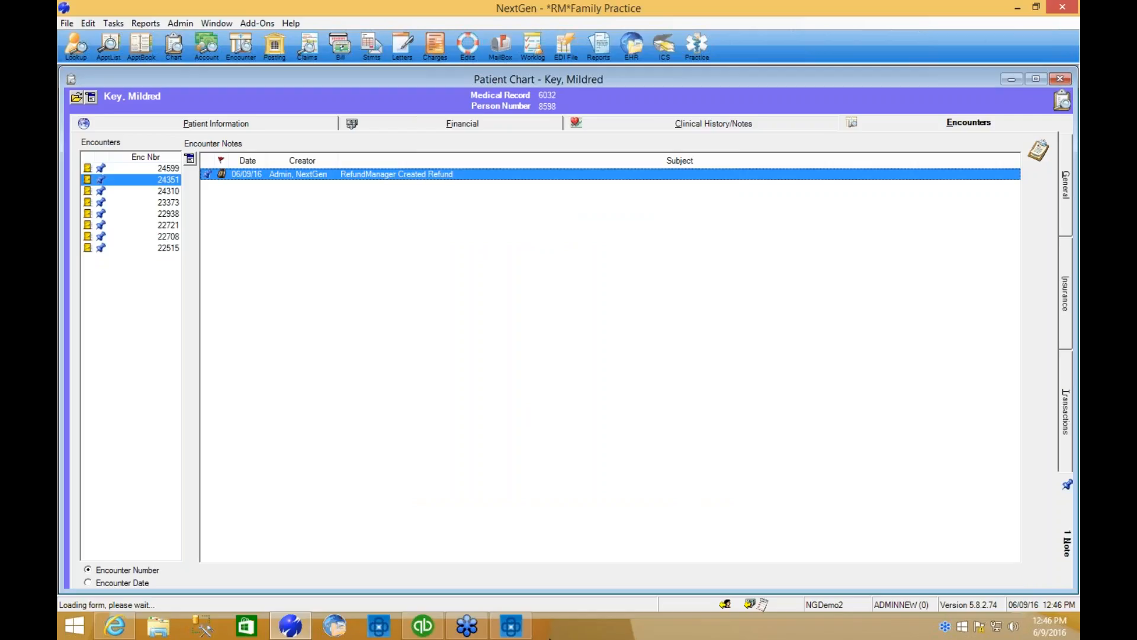
Switch to QuickBooks to view the Practice Checking Account register, and return to RefundManager.
{"action": "mouse_move", "coordinate": [429, 632]}
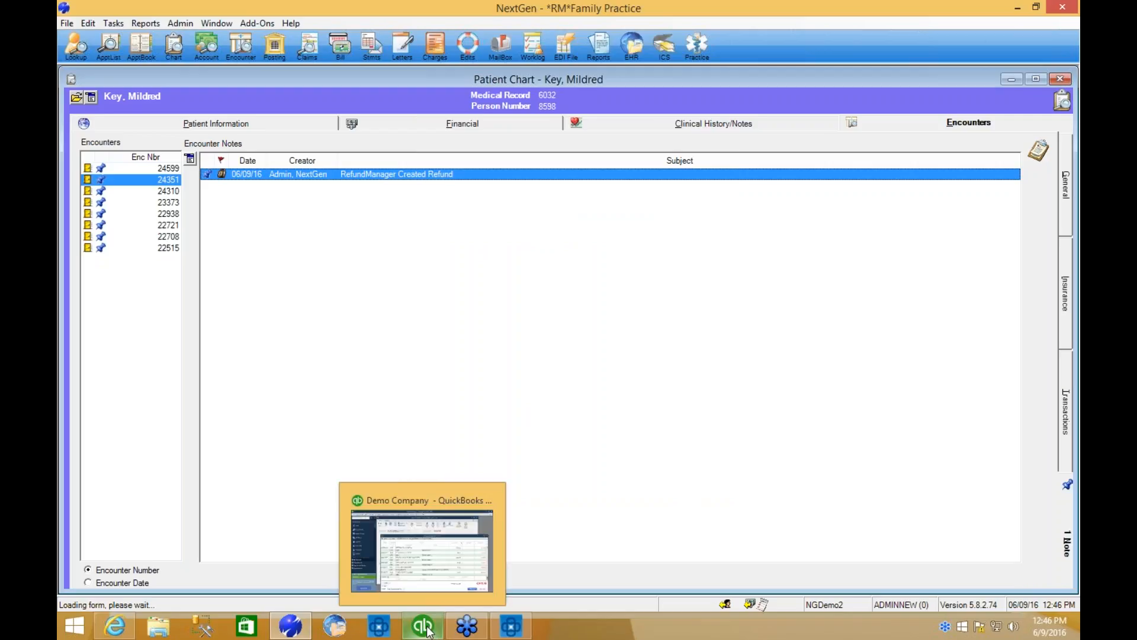
{"action": "left_click", "coordinate": [429, 633]}
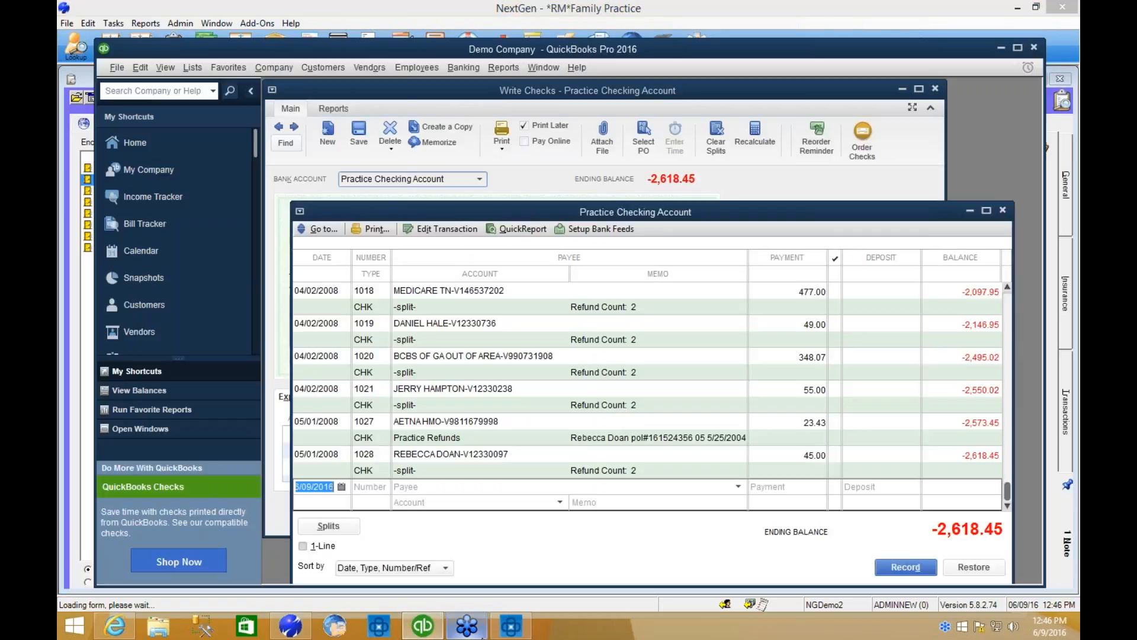
{"action": "mouse_move", "coordinate": [507, 631]}
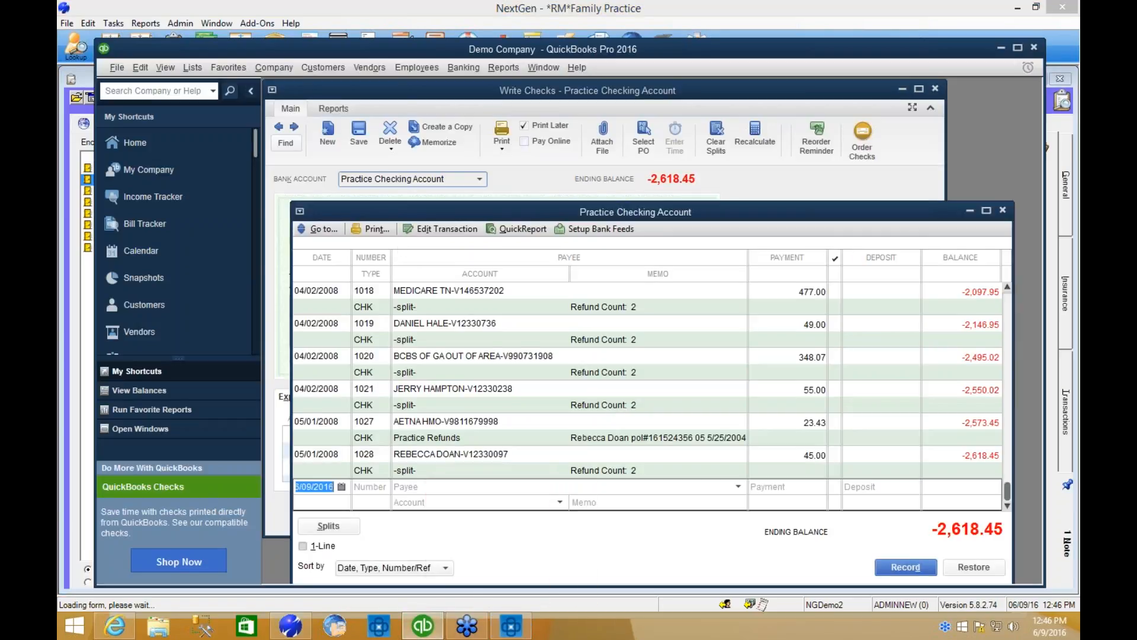
{"action": "left_click", "coordinate": [513, 627]}
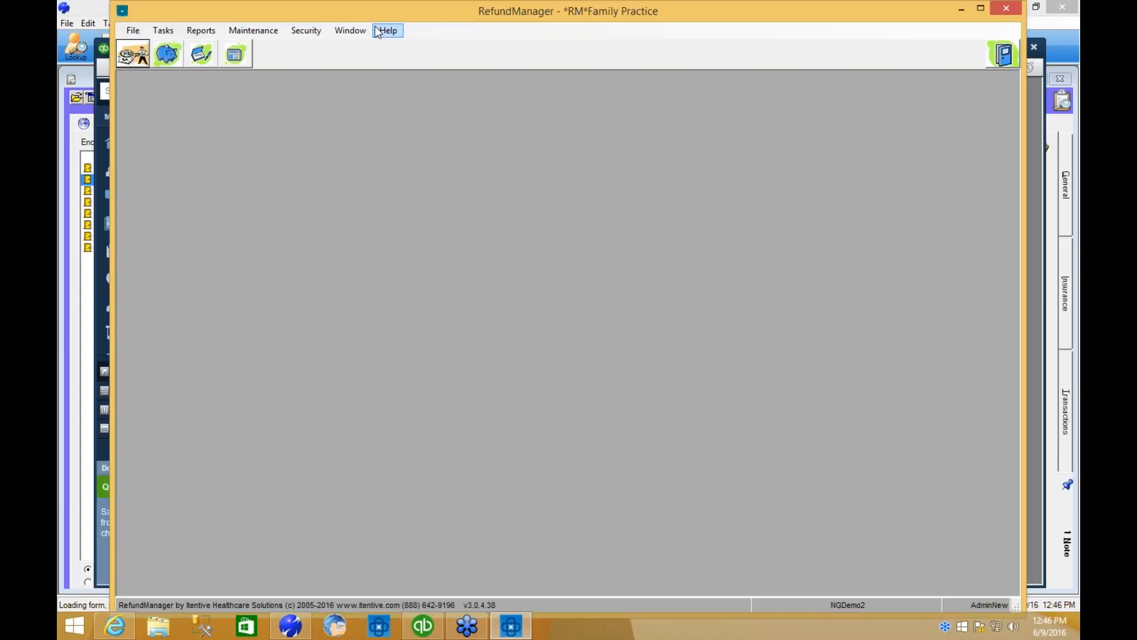
Find the unprocessed refund batches in Batch Detective, and start exporting the selected refunds of the 6/23/2015 Refund FP Demo batch.
{"action": "left_click", "coordinate": [175, 61]}
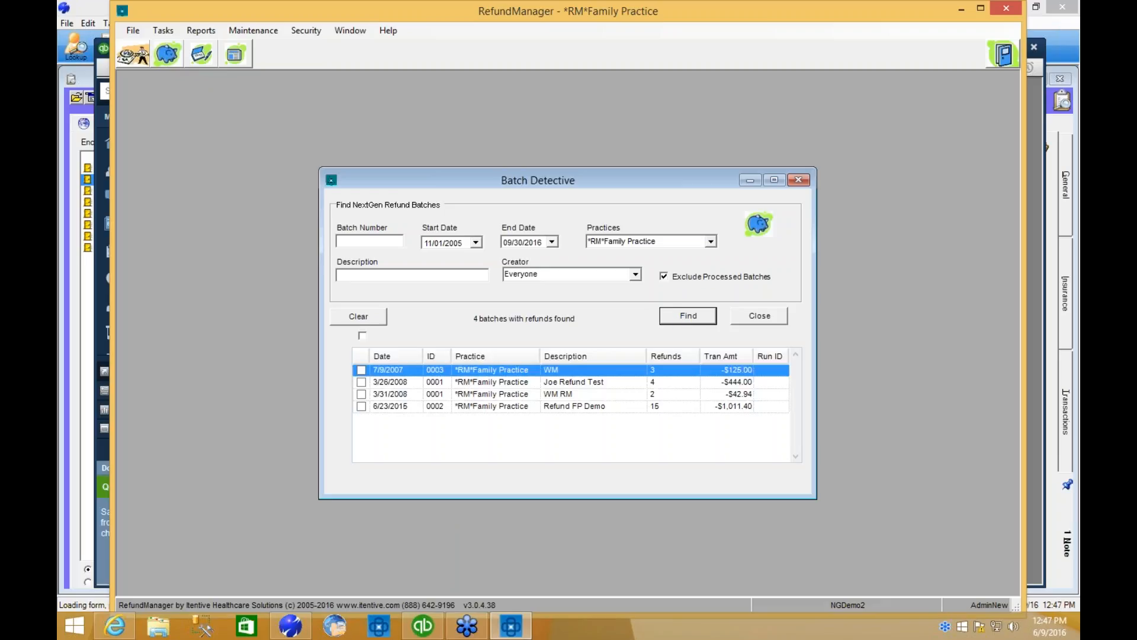
{"action": "left_click", "coordinate": [605, 406]}
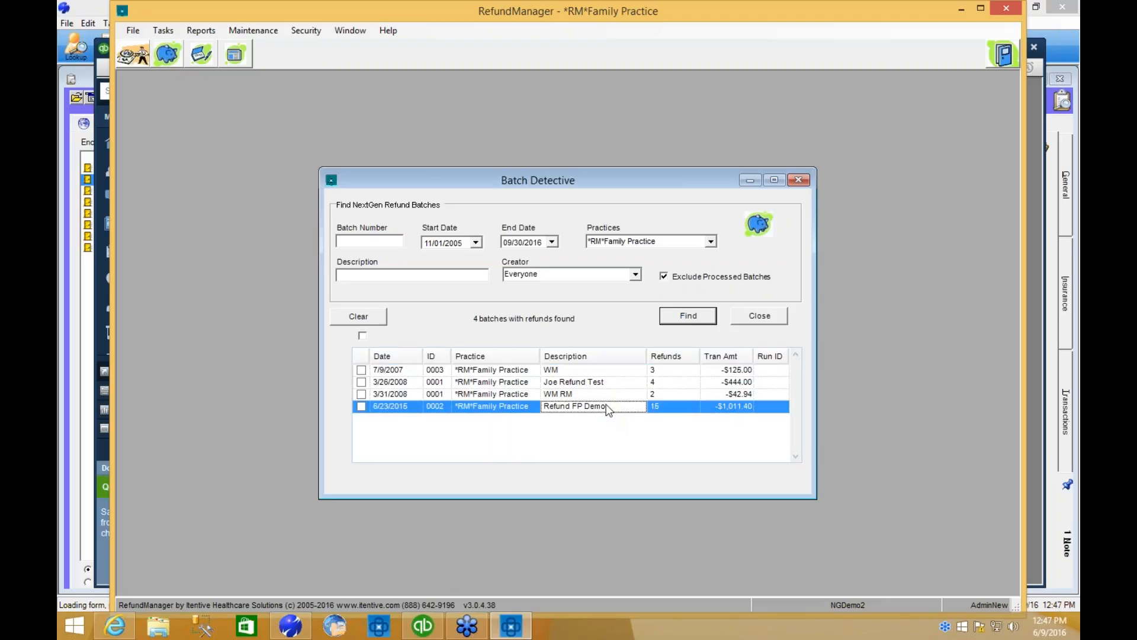
{"action": "right_click", "coordinate": [508, 406]}
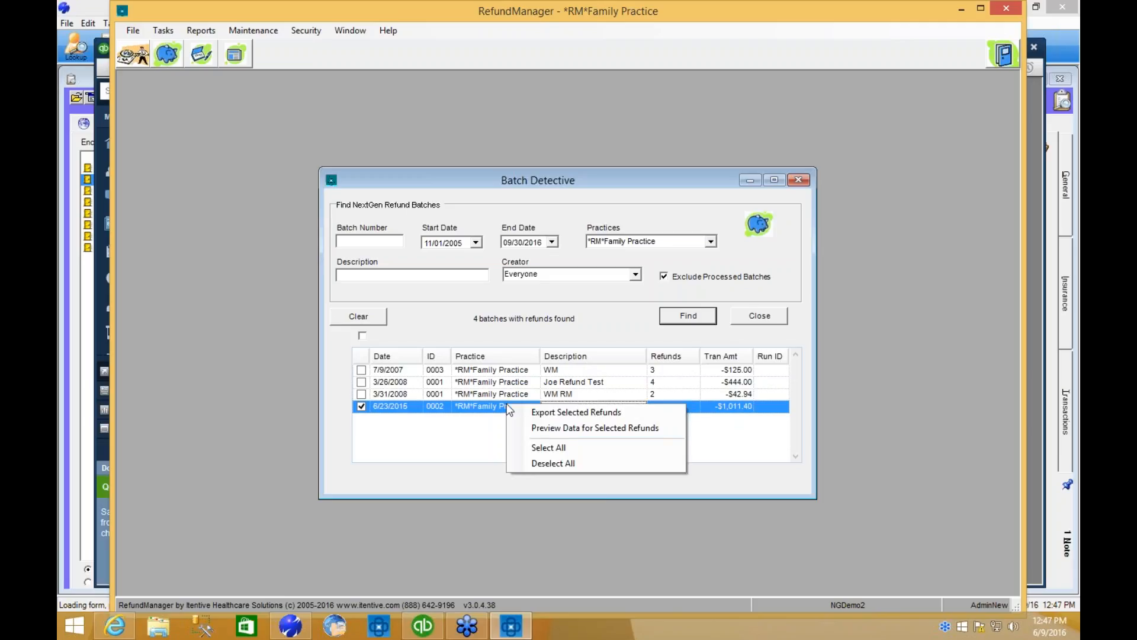
{"action": "left_click", "coordinate": [553, 414]}
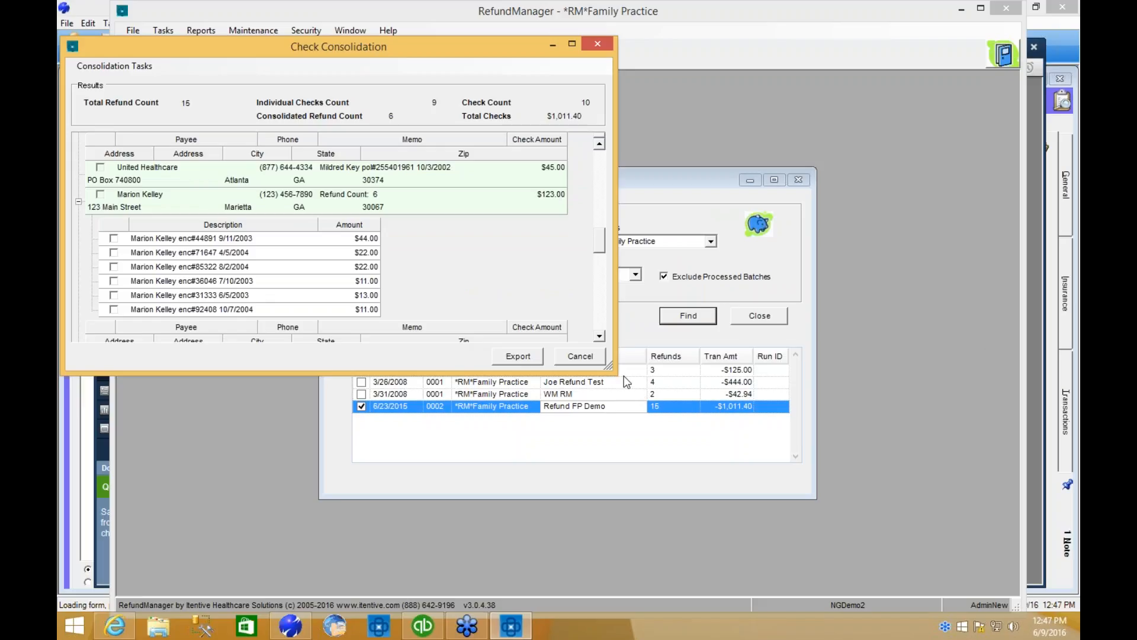
Enlarge Check Consolidation and review the planned checks, including the individual refunds combined in the $123.00 check.
{"action": "left_click_drag", "start_coordinate": [609, 367], "coordinate": [899, 540]}
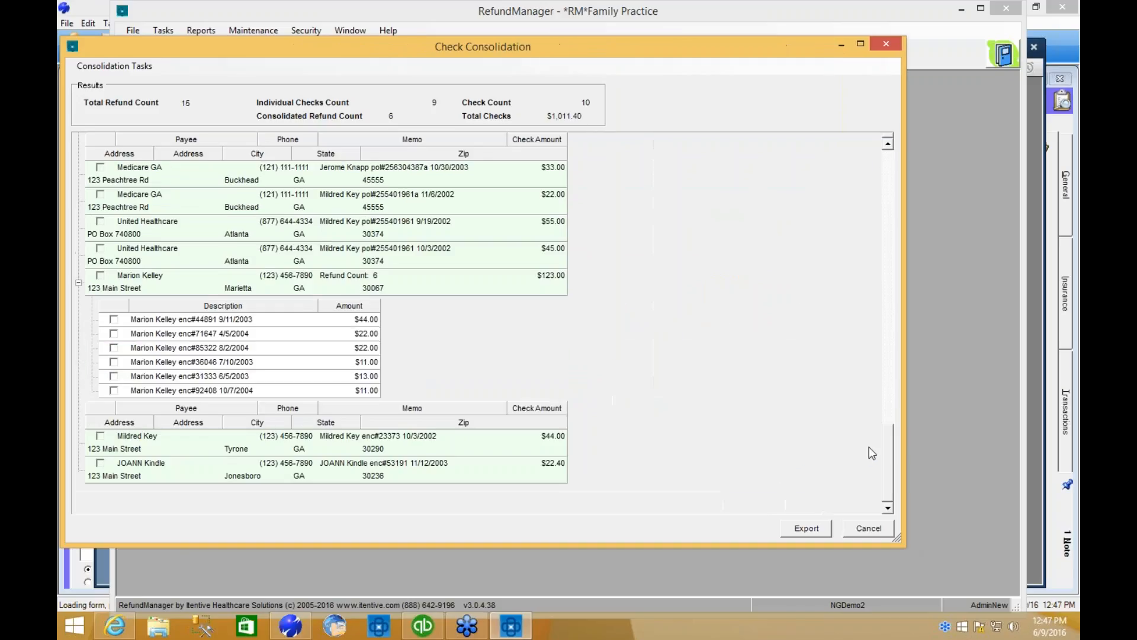
{"action": "left_click_drag", "start_coordinate": [889, 467], "coordinate": [891, 148]}
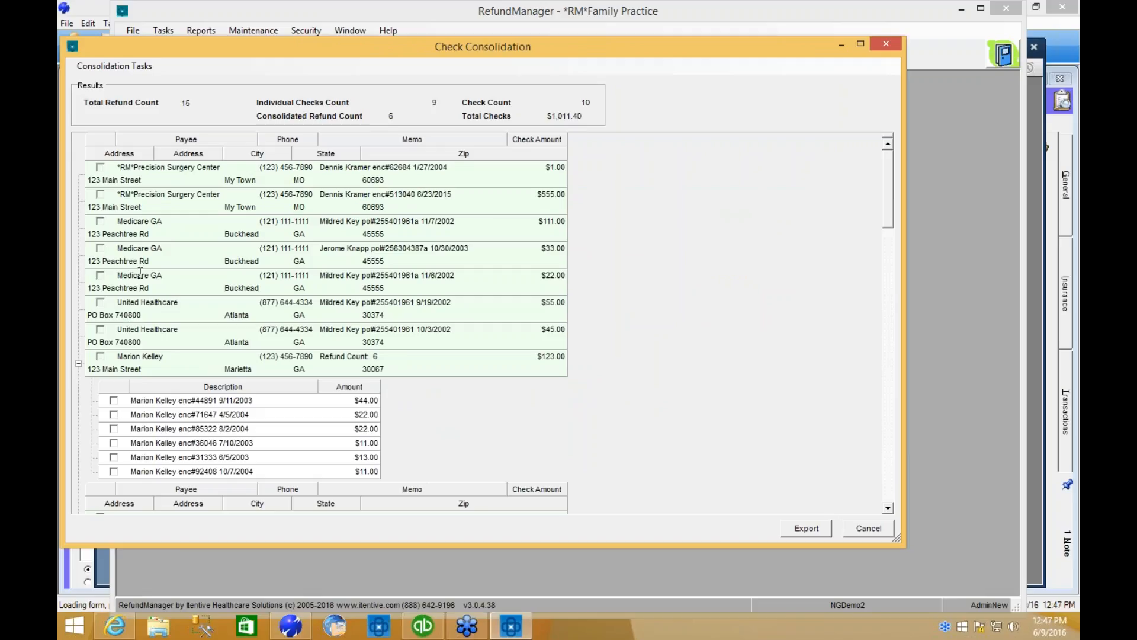
{"action": "left_click", "coordinate": [78, 365]}
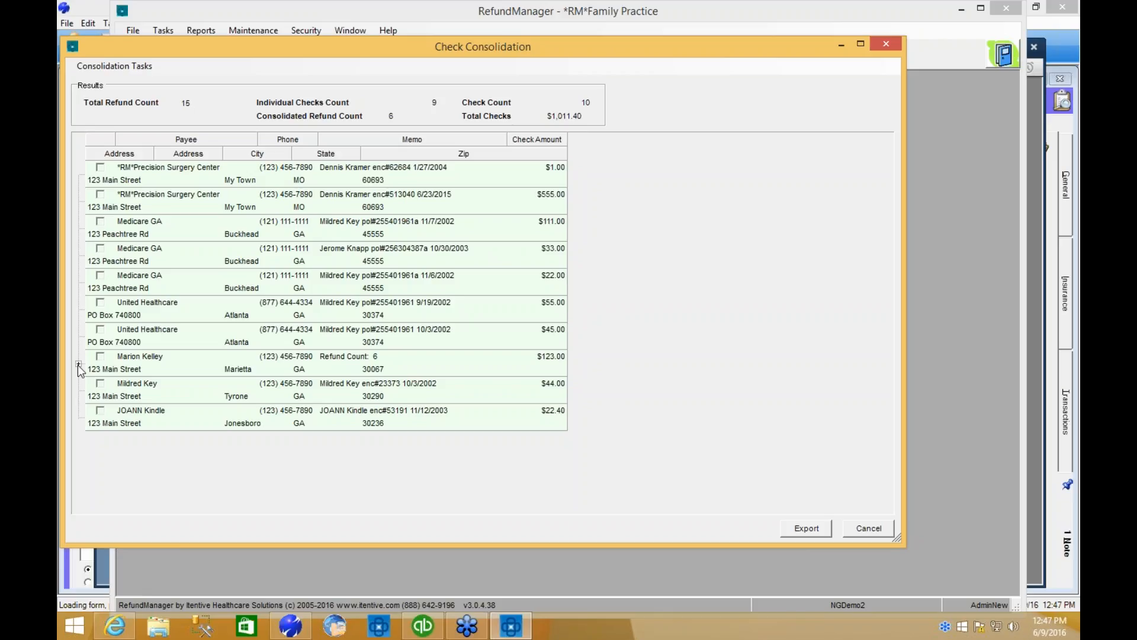
{"action": "left_click", "coordinate": [78, 365]}
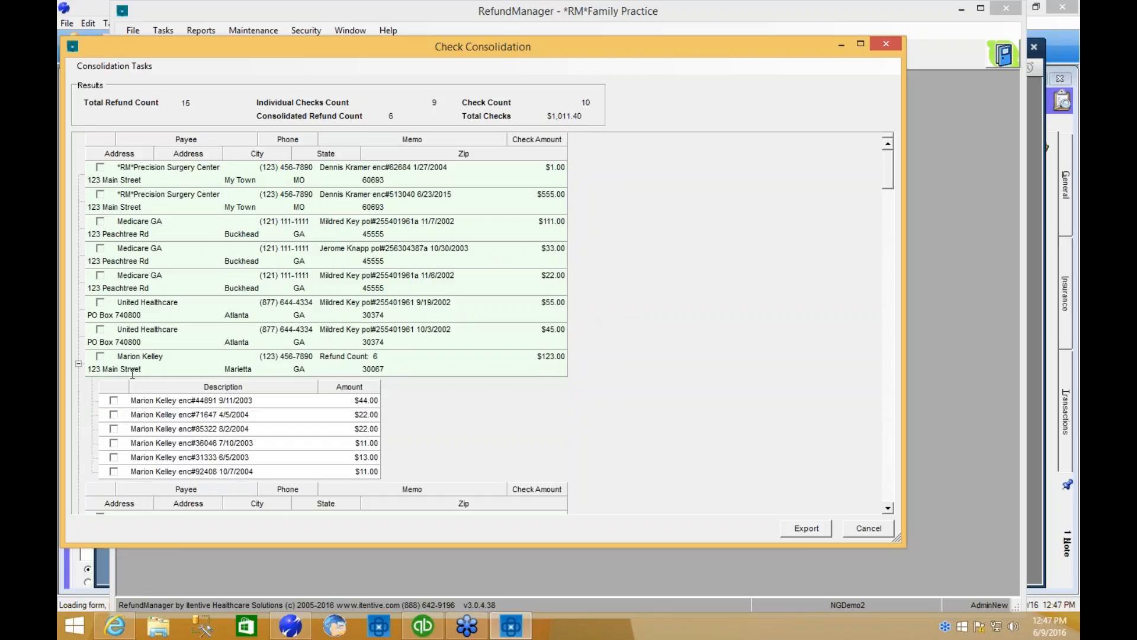
{"action": "left_click", "coordinate": [78, 364]}
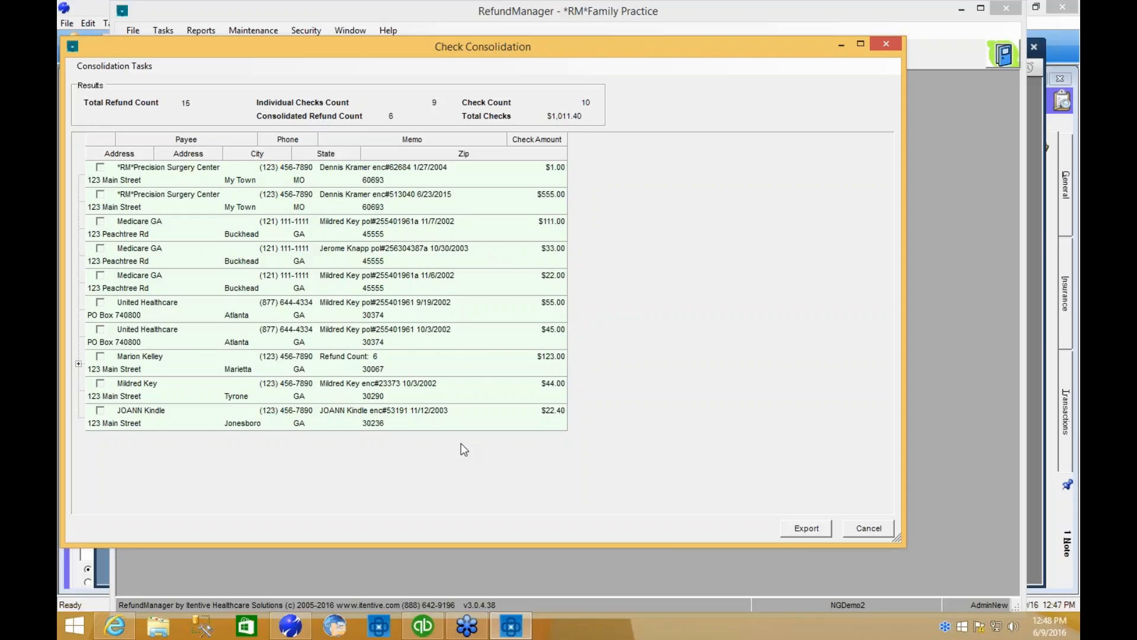
Export the consolidated refund checks to QuickBooks and accept the suggested run description.
{"action": "left_click", "coordinate": [807, 529]}
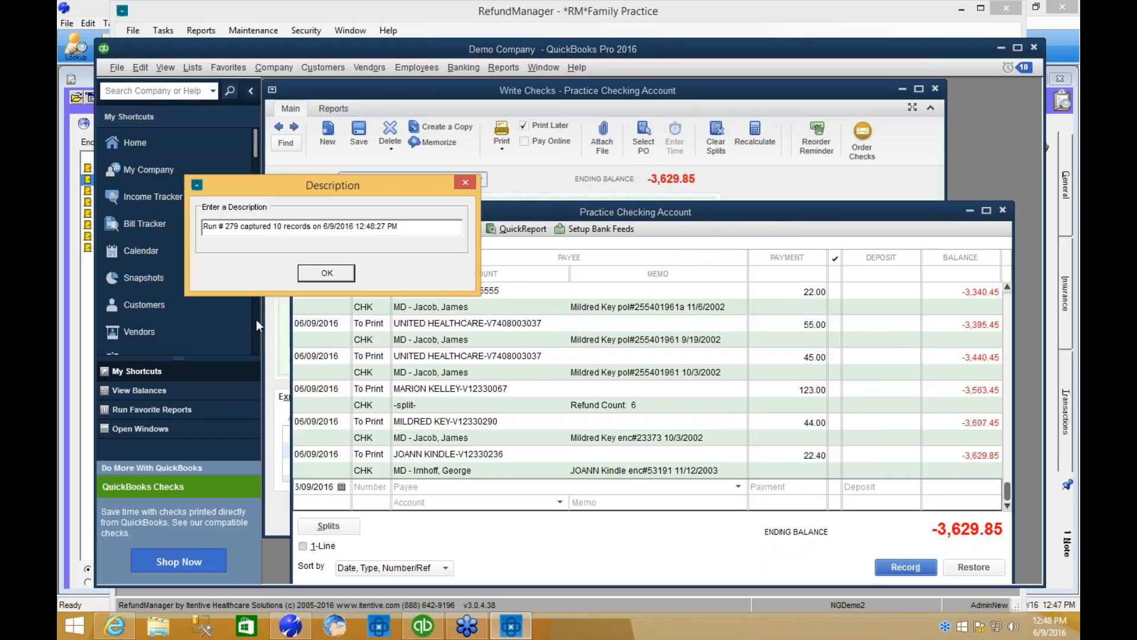
{"action": "left_click", "coordinate": [281, 226]}
{"action": "left_click", "coordinate": [327, 273]}
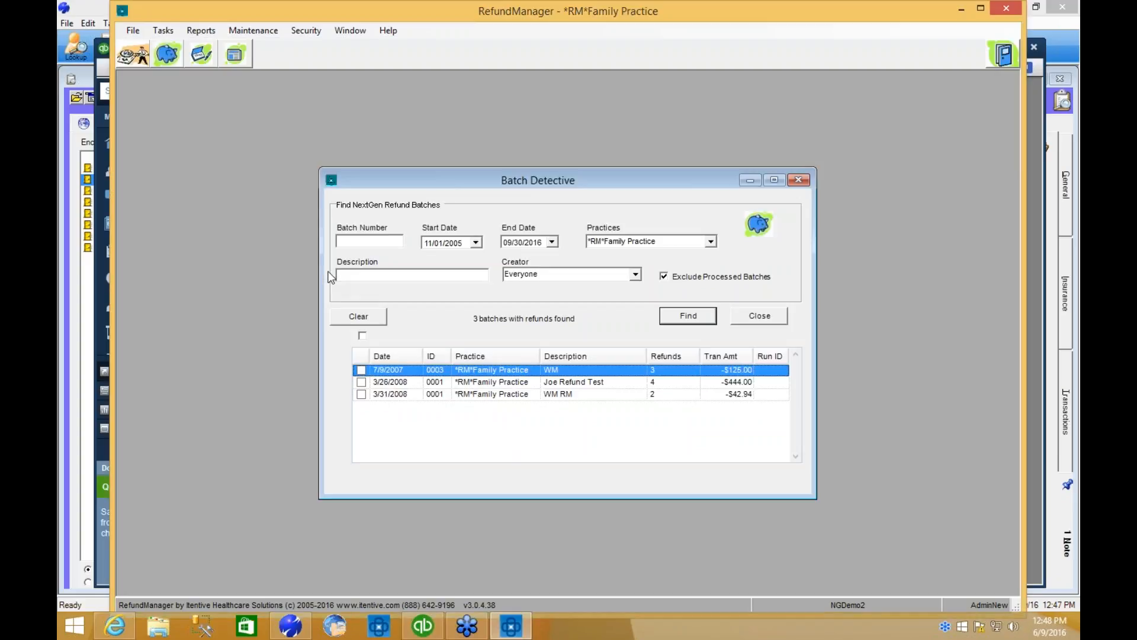
Switch to QuickBooks and go back through the exported checks in Write Checks to the $123.00 check.
{"action": "left_click", "coordinate": [424, 627]}
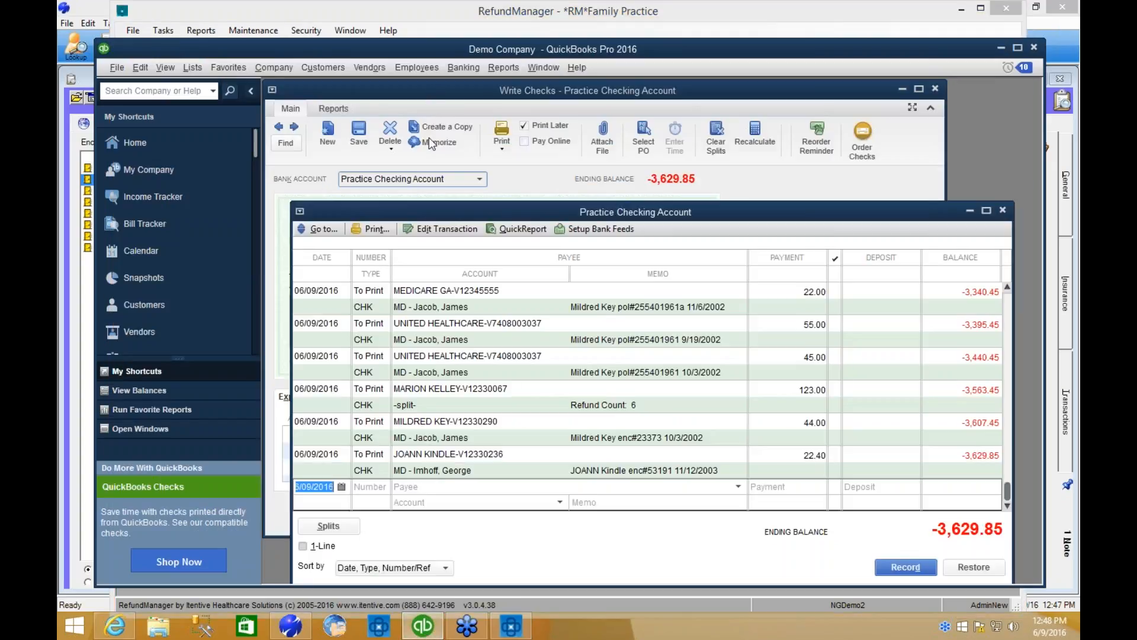
{"action": "left_click", "coordinate": [446, 99]}
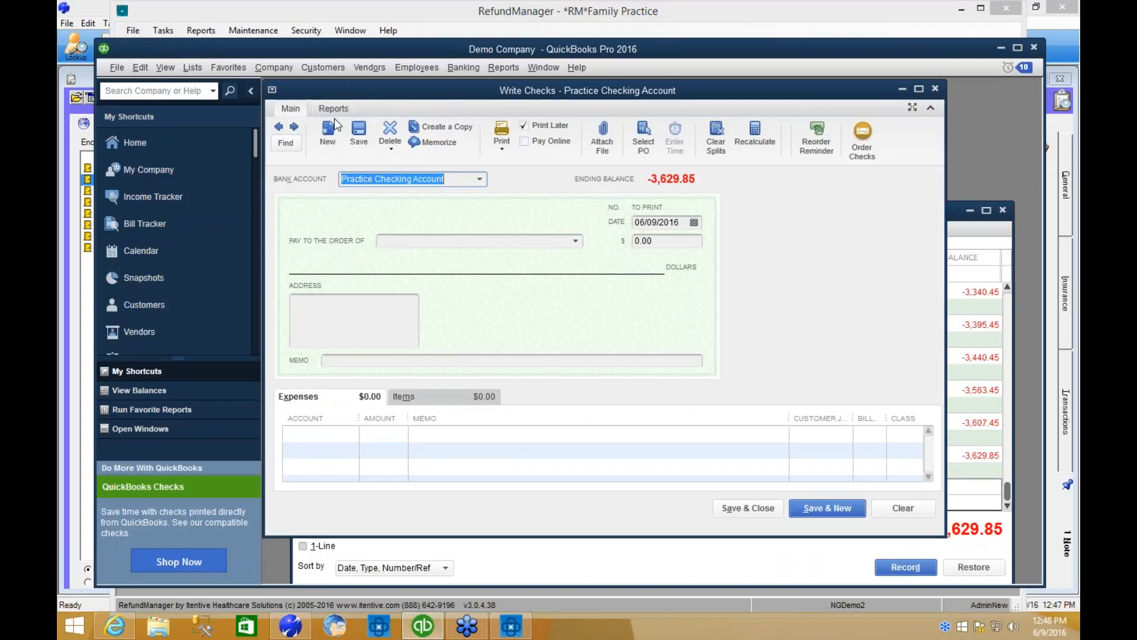
{"action": "left_click", "coordinate": [279, 127]}
{"action": "left_click", "coordinate": [279, 128]}
{"action": "left_click", "coordinate": [279, 128]}
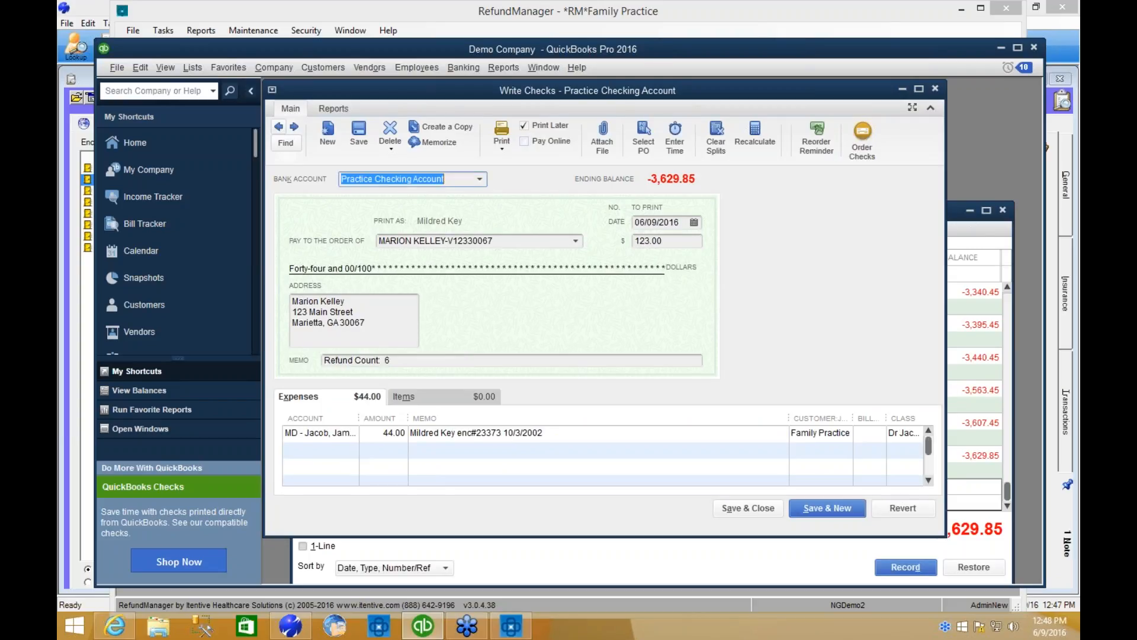
Review the expense lines of the $123.00 check and select the whole batch of checks for printing, starting at check number 1029.
{"action": "left_click", "coordinate": [929, 469]}
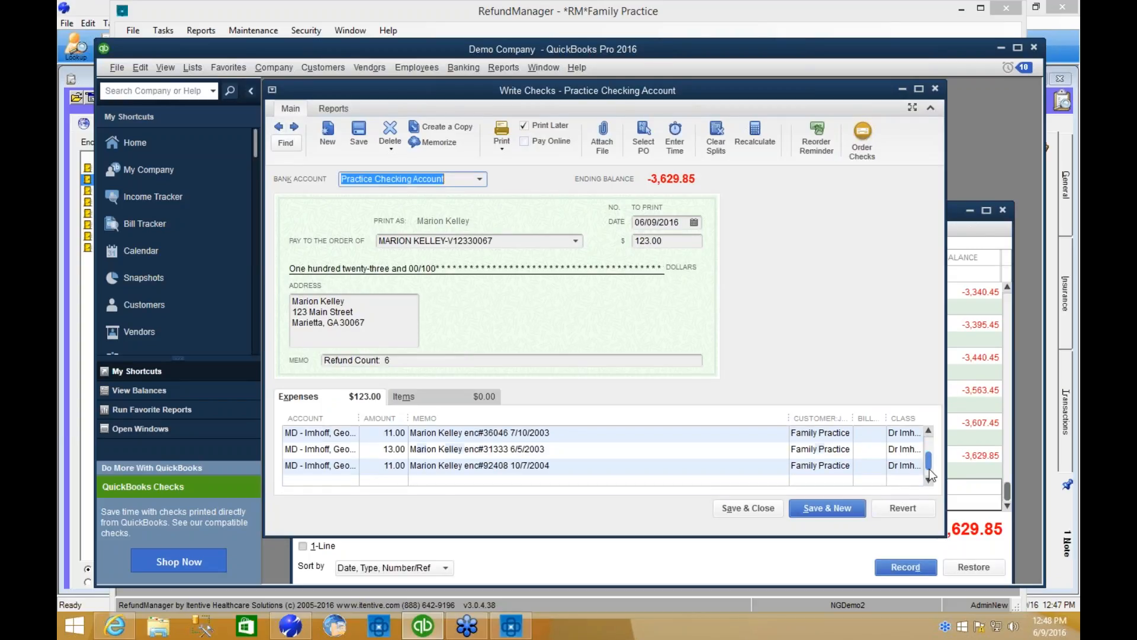
{"action": "scroll", "coordinate": [930, 465], "scroll_direction": "up", "scroll_amount": 3}
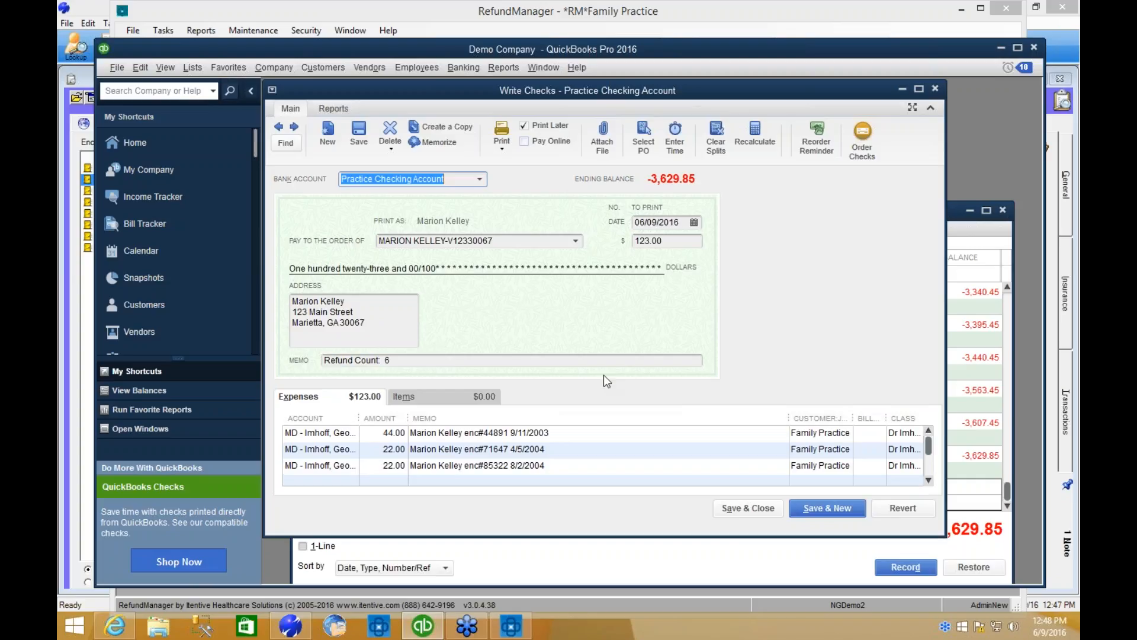
{"action": "left_click", "coordinate": [496, 140]}
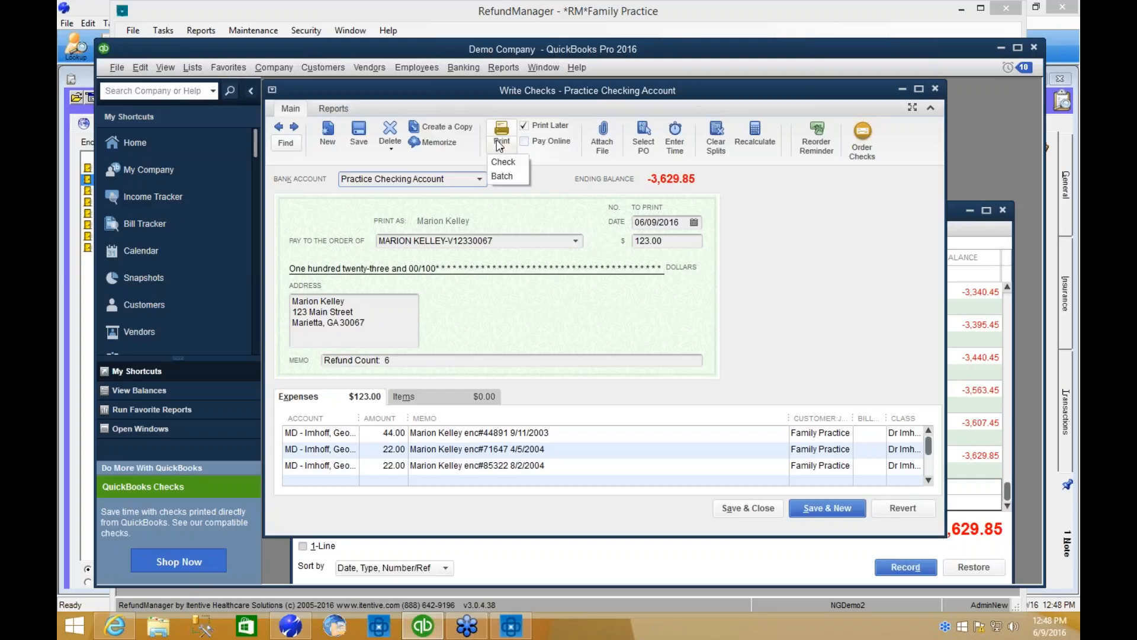
{"action": "left_click", "coordinate": [503, 176]}
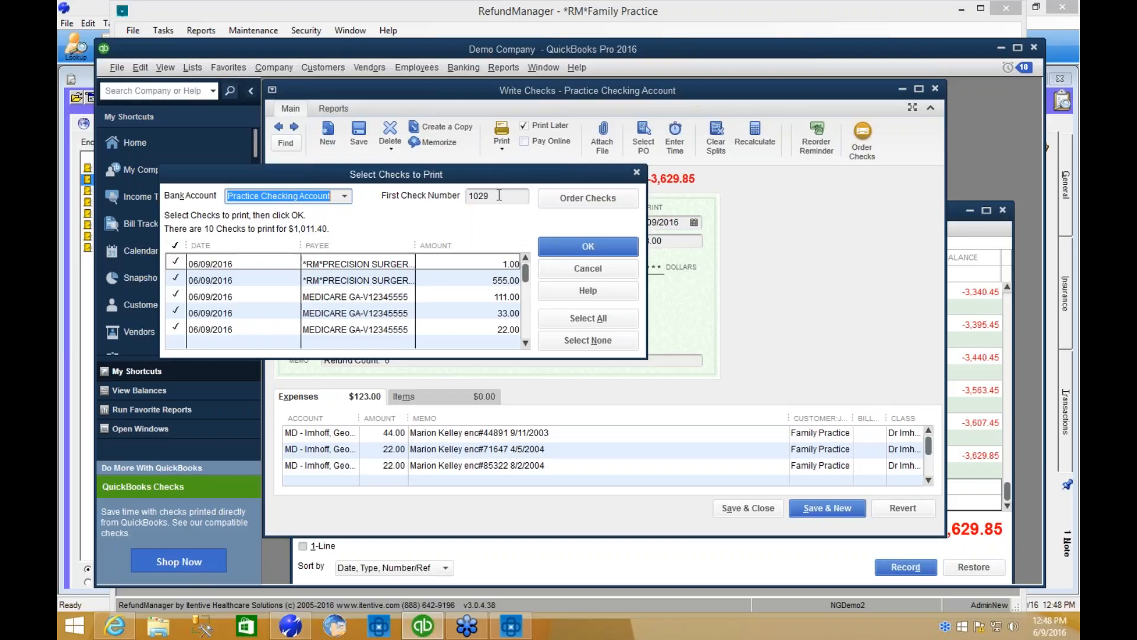
{"action": "left_click", "coordinate": [598, 249]}
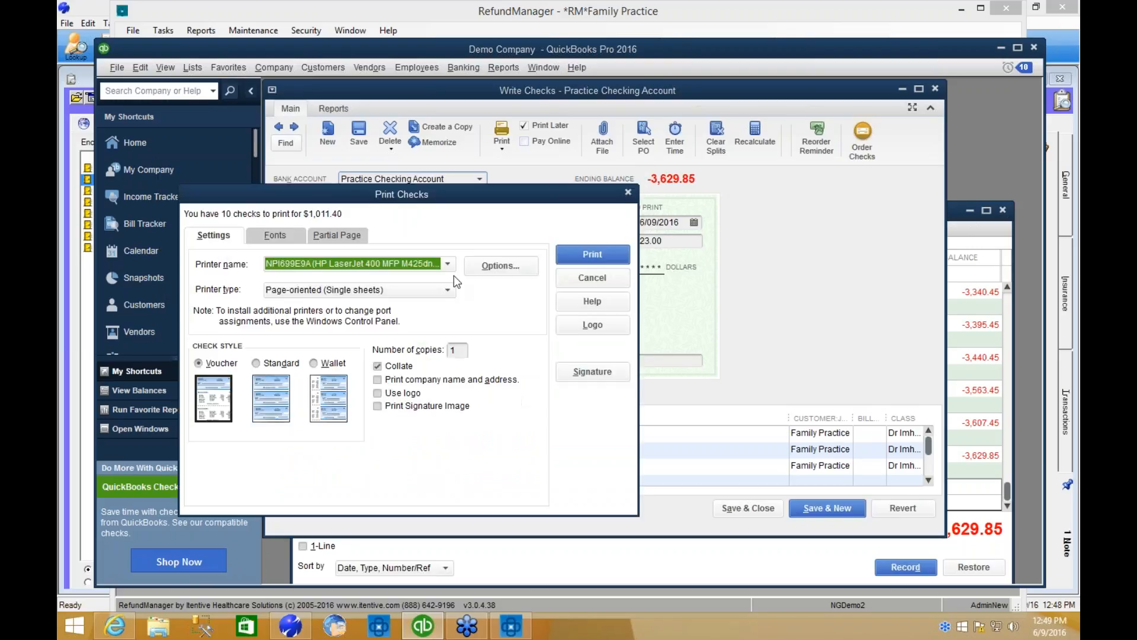
Print the checks to Microsoft XPS Document Writer as a file named test, confirm the printout, and check the assigned check number.
{"action": "left_click", "coordinate": [450, 265]}
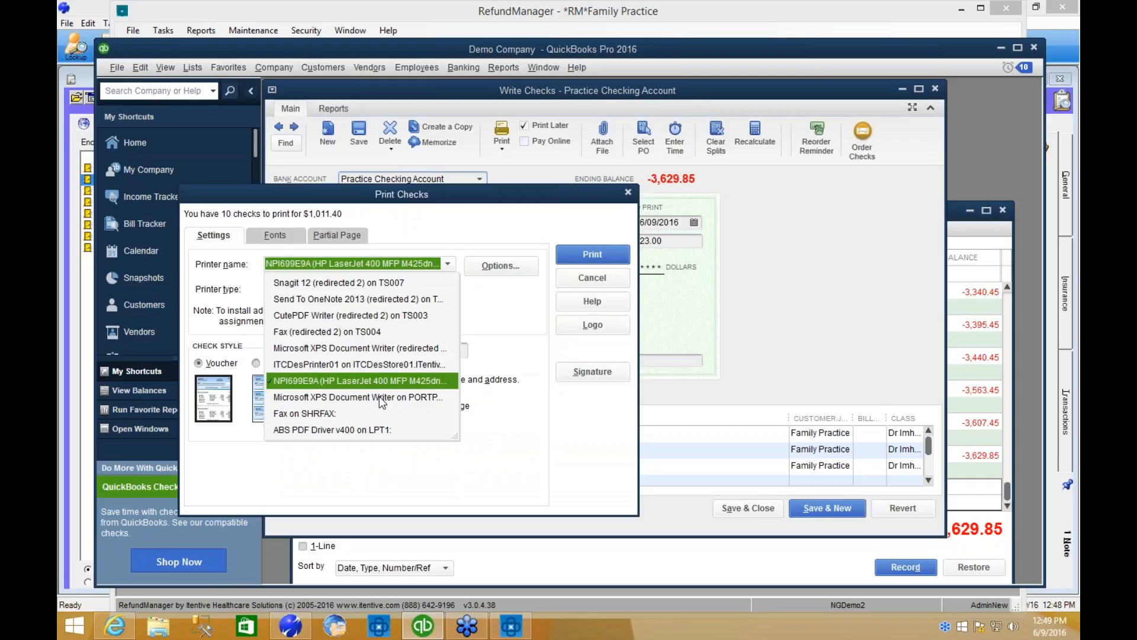
{"action": "left_click", "coordinate": [379, 396]}
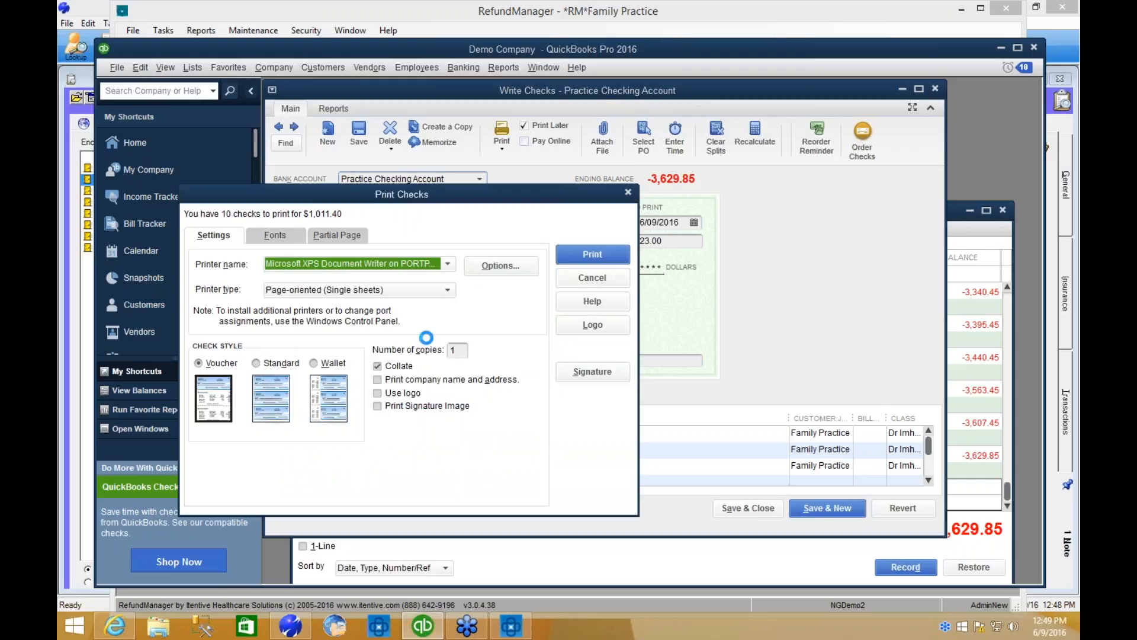
{"action": "left_click", "coordinate": [582, 255]}
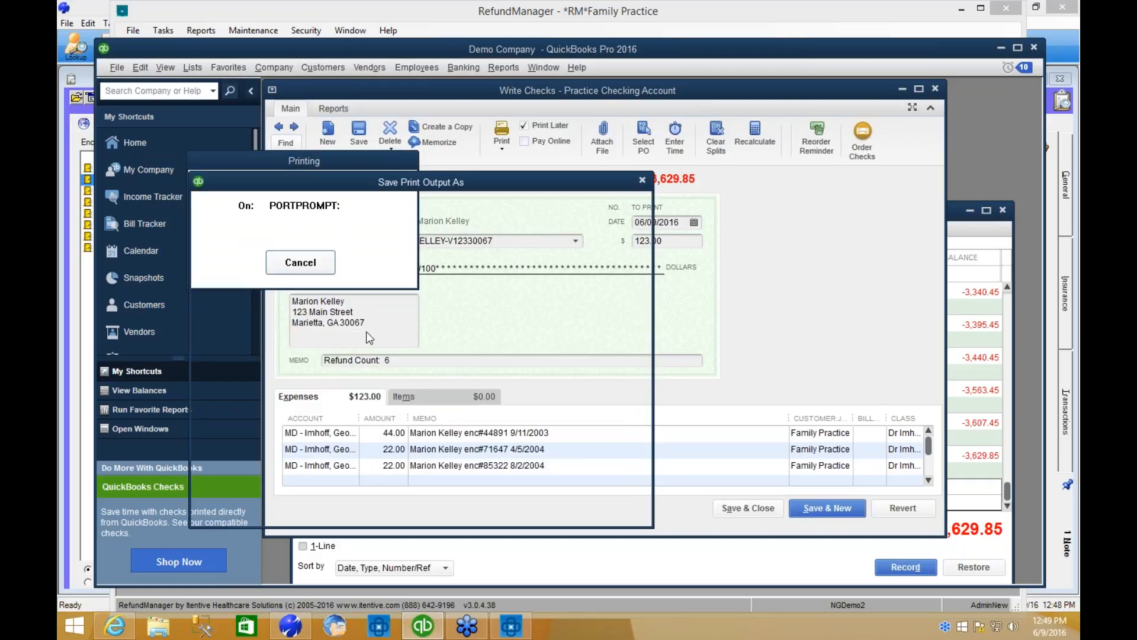
{"action": "type", "text": "test"}
{"action": "key", "text": "Return"}
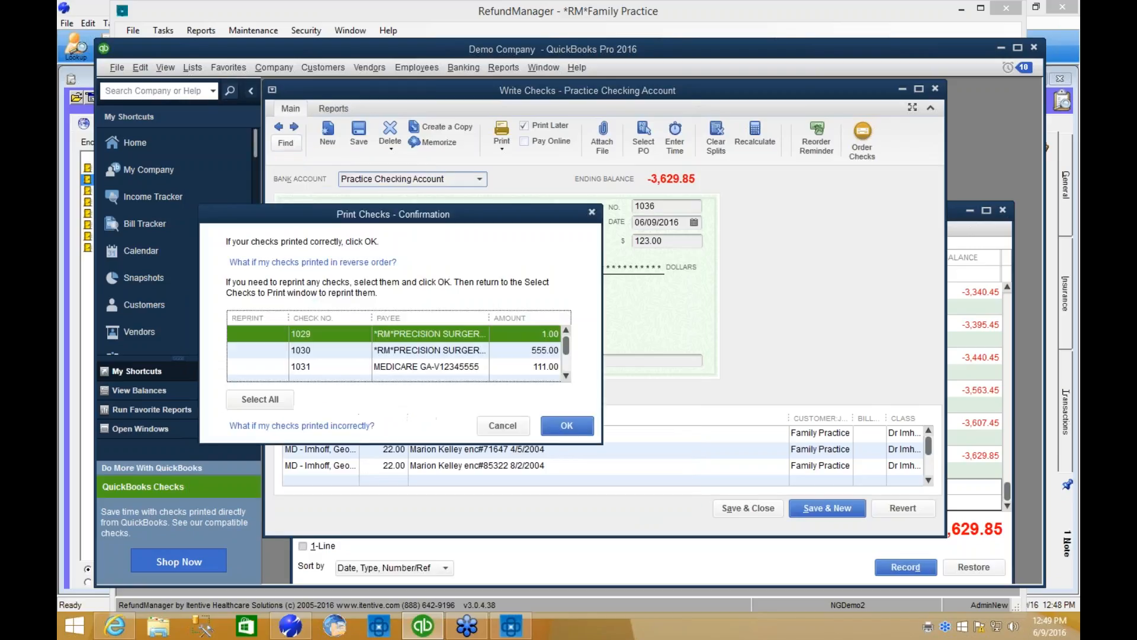
{"action": "left_click", "coordinate": [568, 425]}
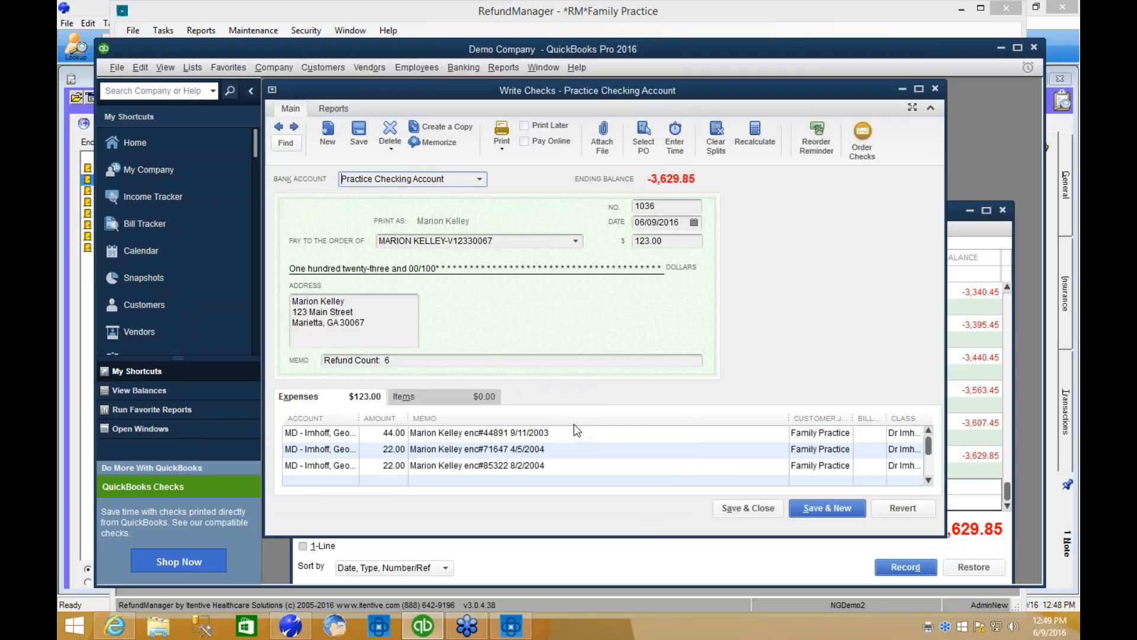
{"action": "left_click", "coordinate": [671, 204]}
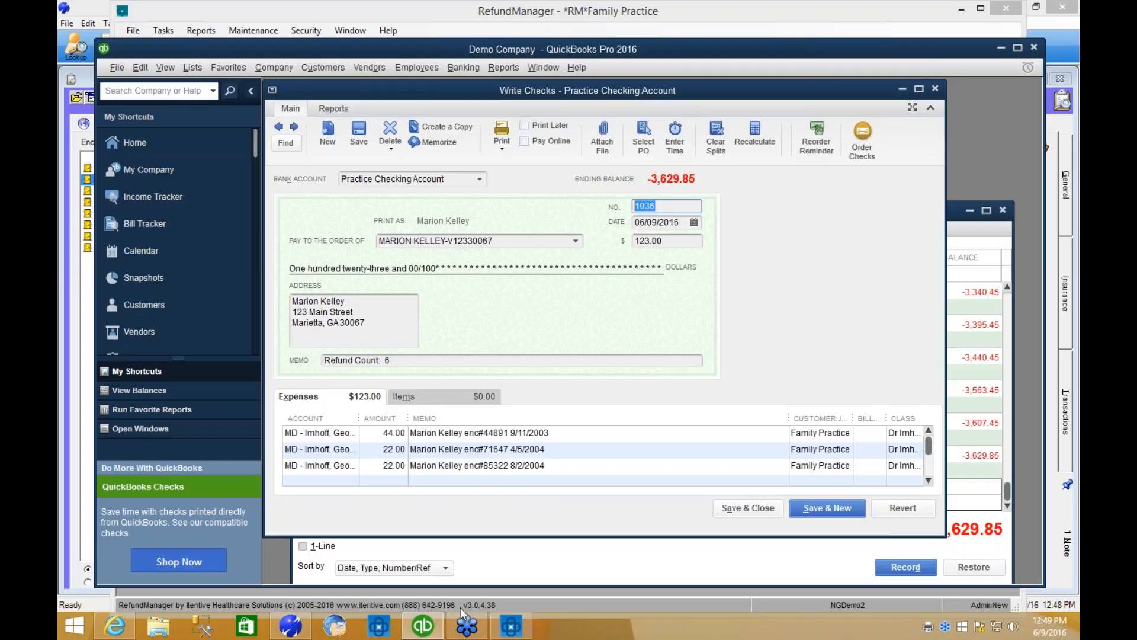
Switch to RefundManager, close Batch Detective, and find the open payment runs available for import.
{"action": "left_click", "coordinate": [528, 628]}
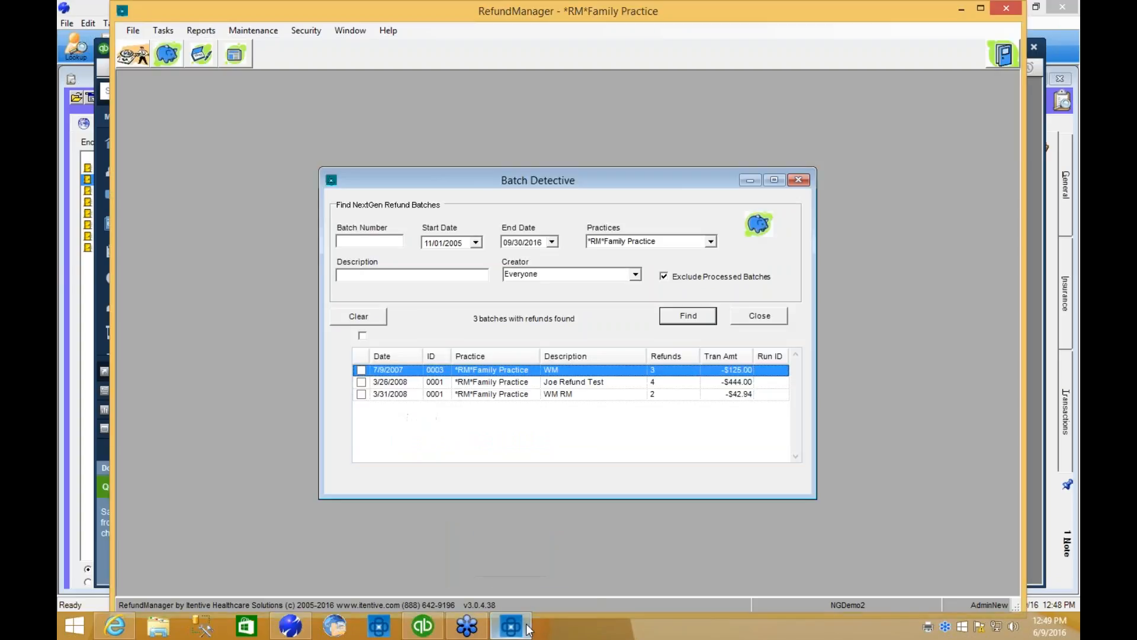
{"action": "left_click", "coordinate": [763, 315]}
{"action": "left_click", "coordinate": [235, 56]}
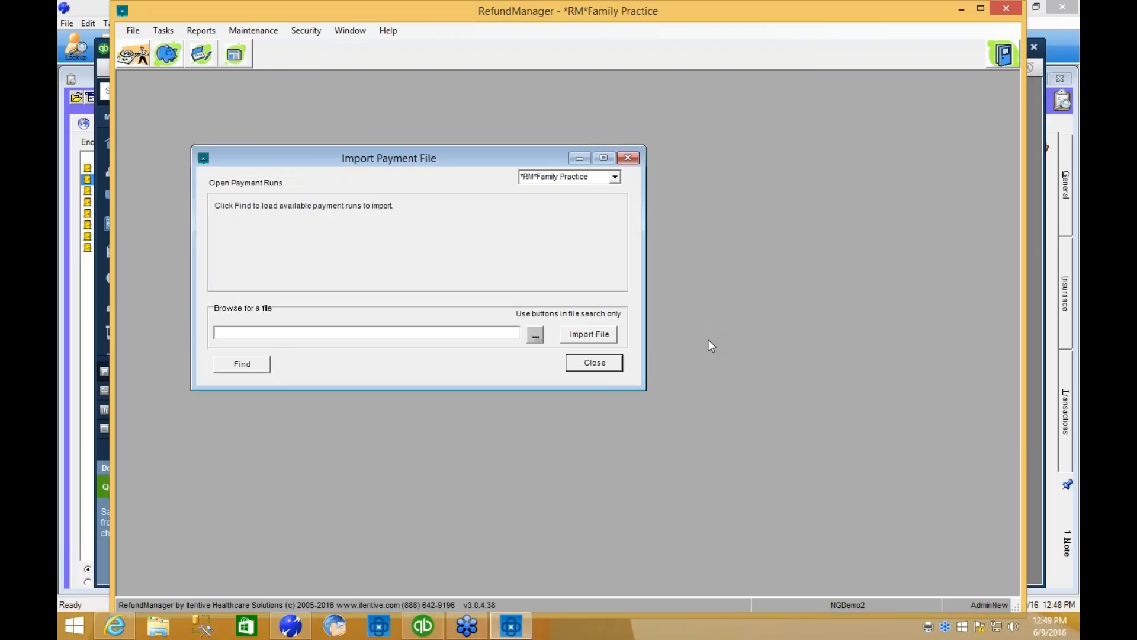
{"action": "left_click", "coordinate": [261, 365]}
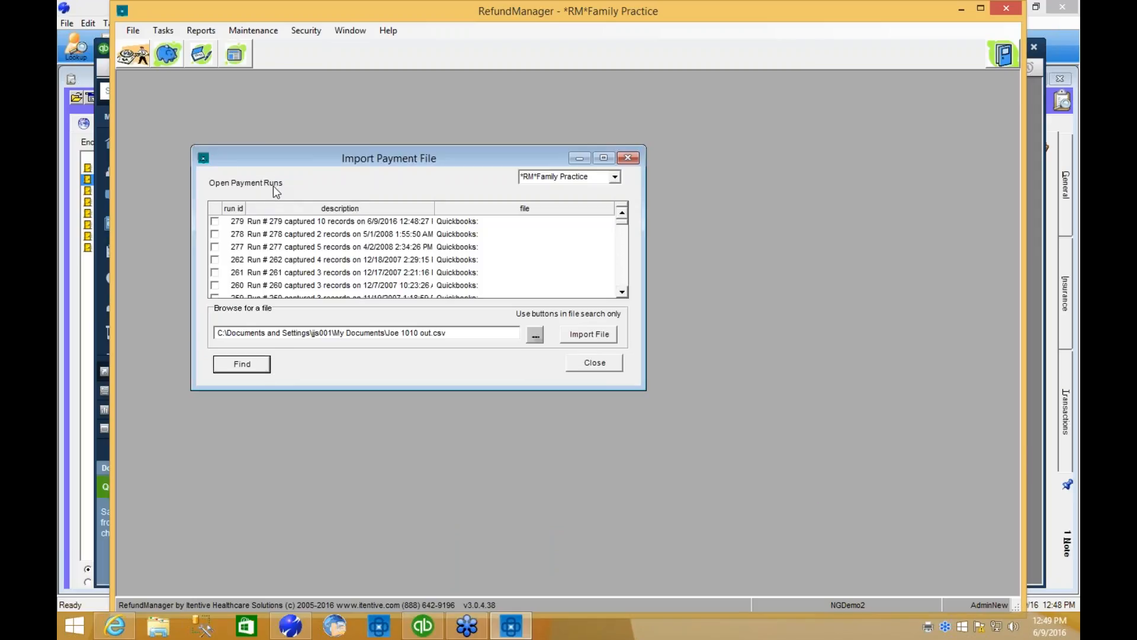
Import the payments of run 279 from QuickBooks and close Import Payment File.
{"action": "left_click", "coordinate": [309, 221]}
{"action": "right_click", "coordinate": [309, 221]}
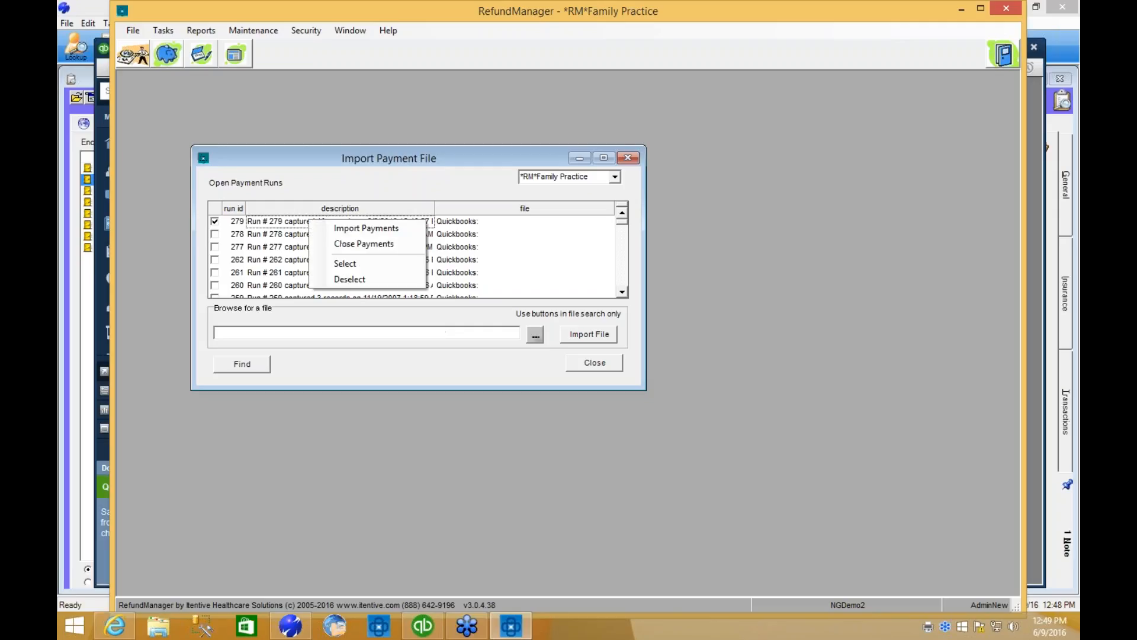
{"action": "left_click", "coordinate": [391, 228]}
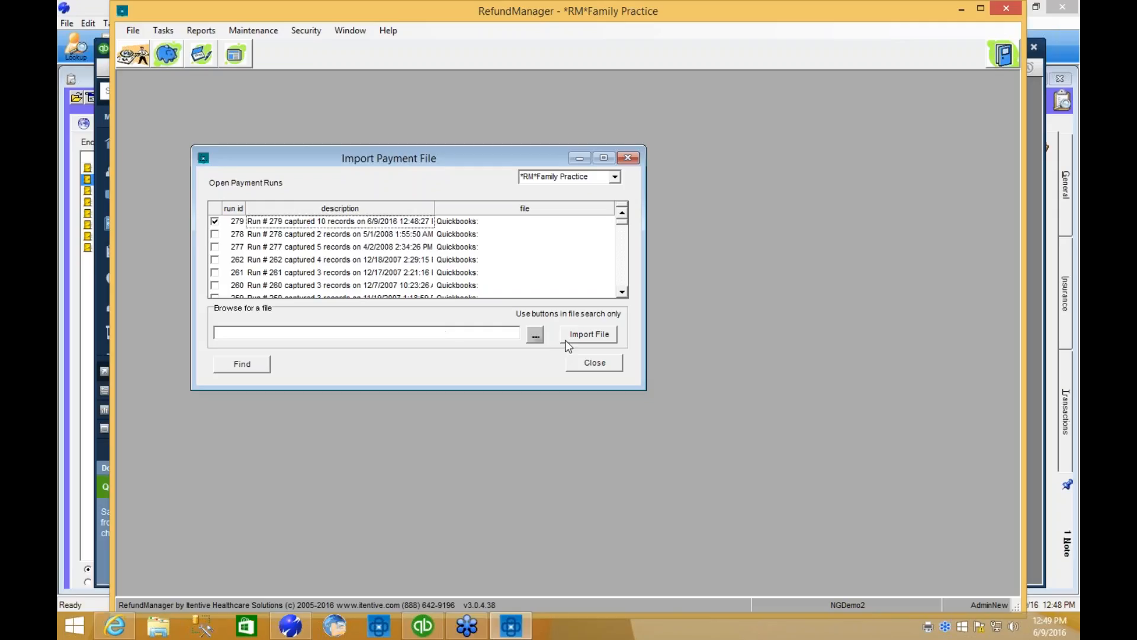
{"action": "left_click", "coordinate": [565, 339]}
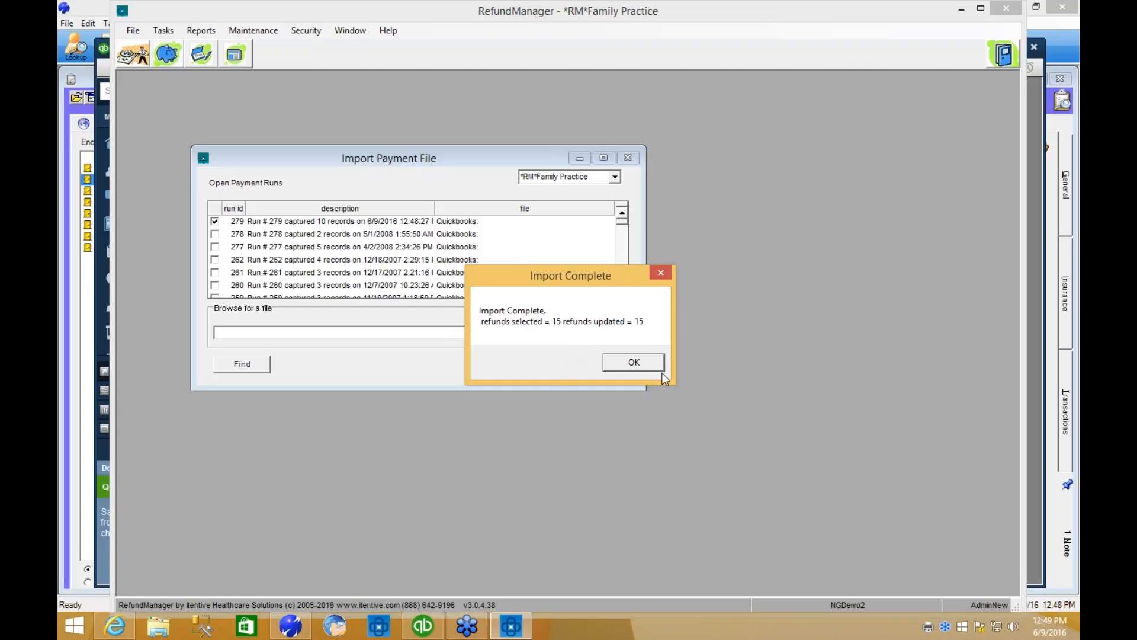
{"action": "left_click", "coordinate": [634, 362]}
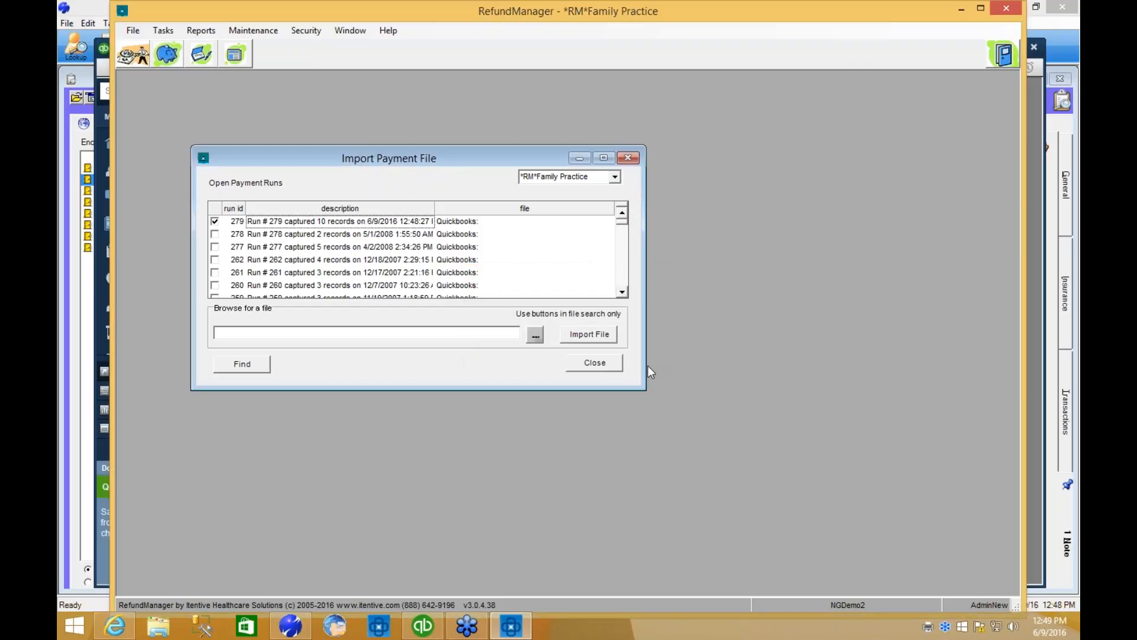
{"action": "left_click", "coordinate": [592, 364]}
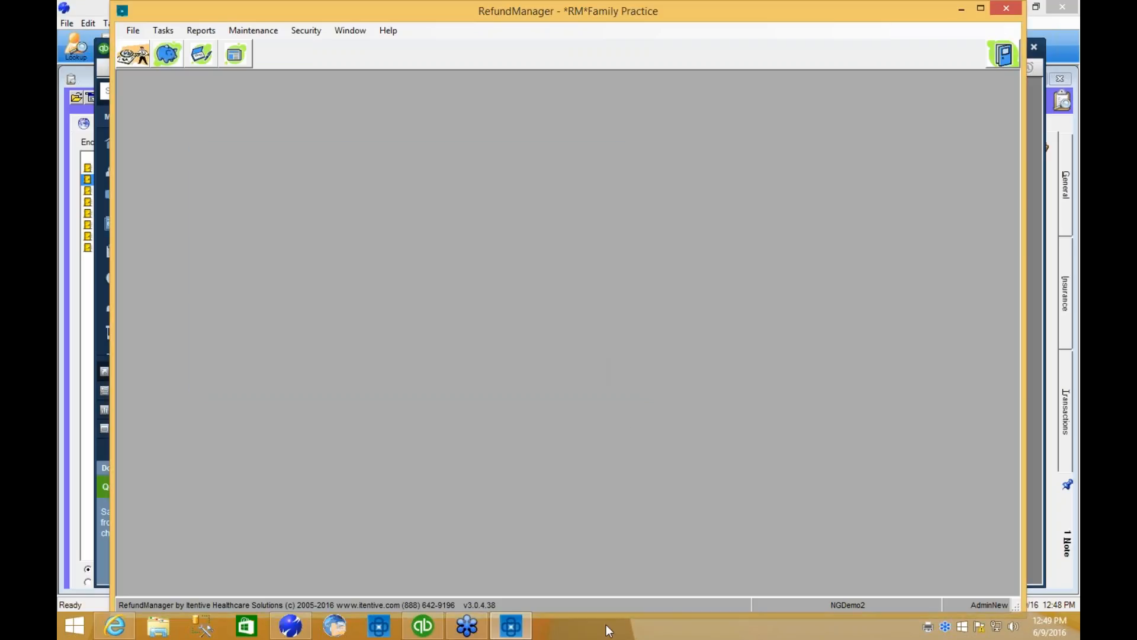
Switch to NextGen, reload the selected encounter's transactions, and widen Tracking Desc to read the Medicare refund's check details.
{"action": "left_click", "coordinate": [291, 626]}
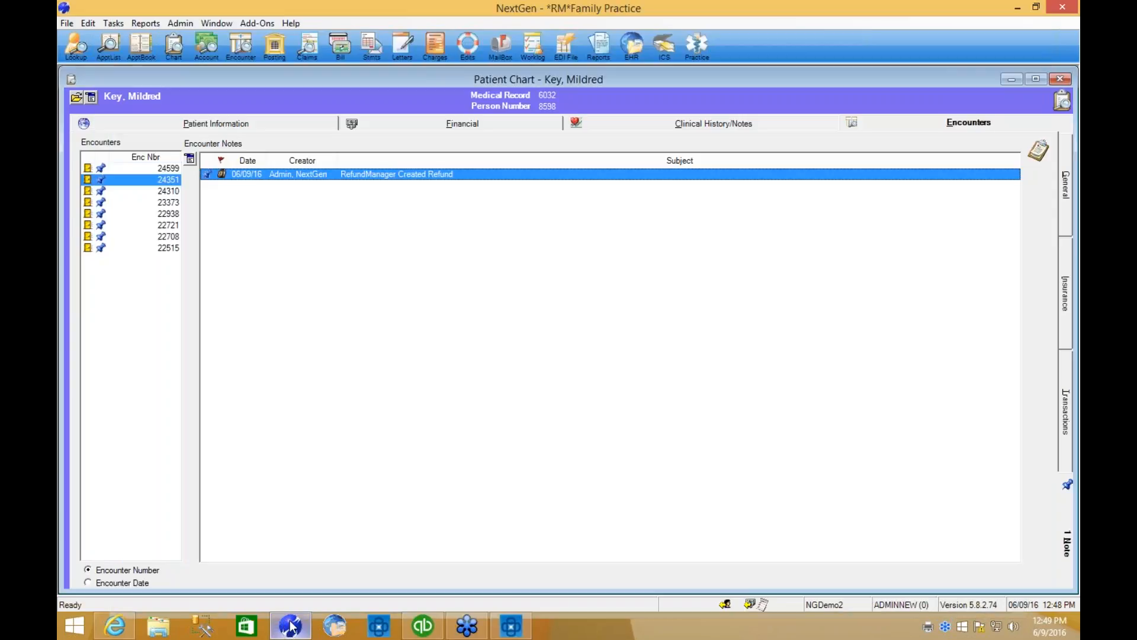
{"action": "left_click", "coordinate": [1066, 425]}
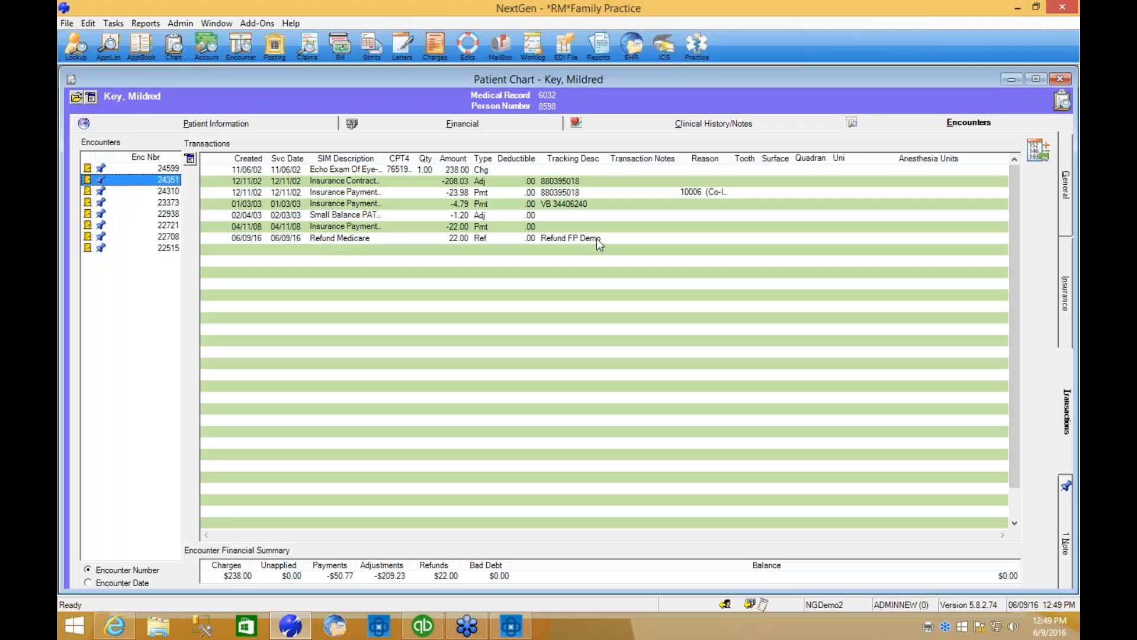
{"action": "left_click", "coordinate": [171, 192]}
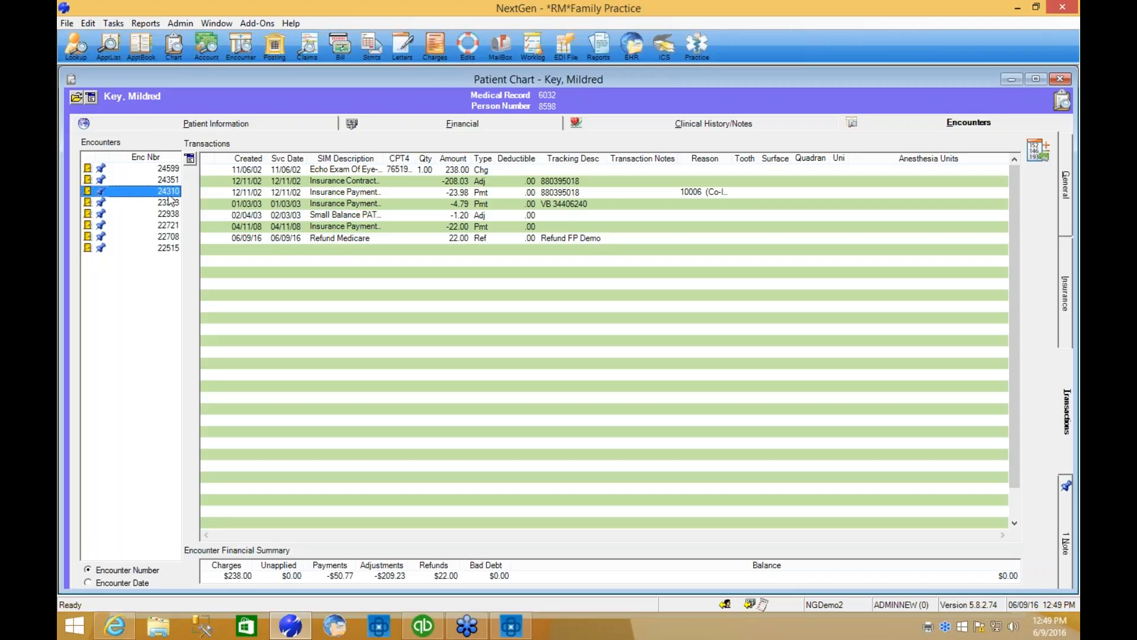
{"action": "left_click", "coordinate": [171, 180]}
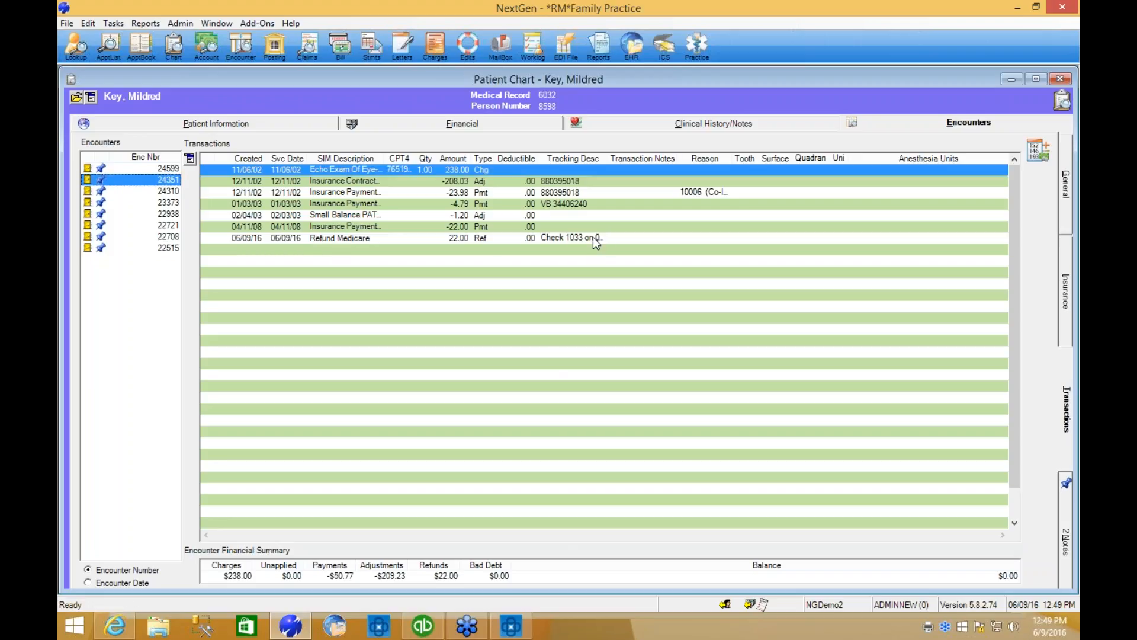
{"action": "double_click", "coordinate": [609, 158]}
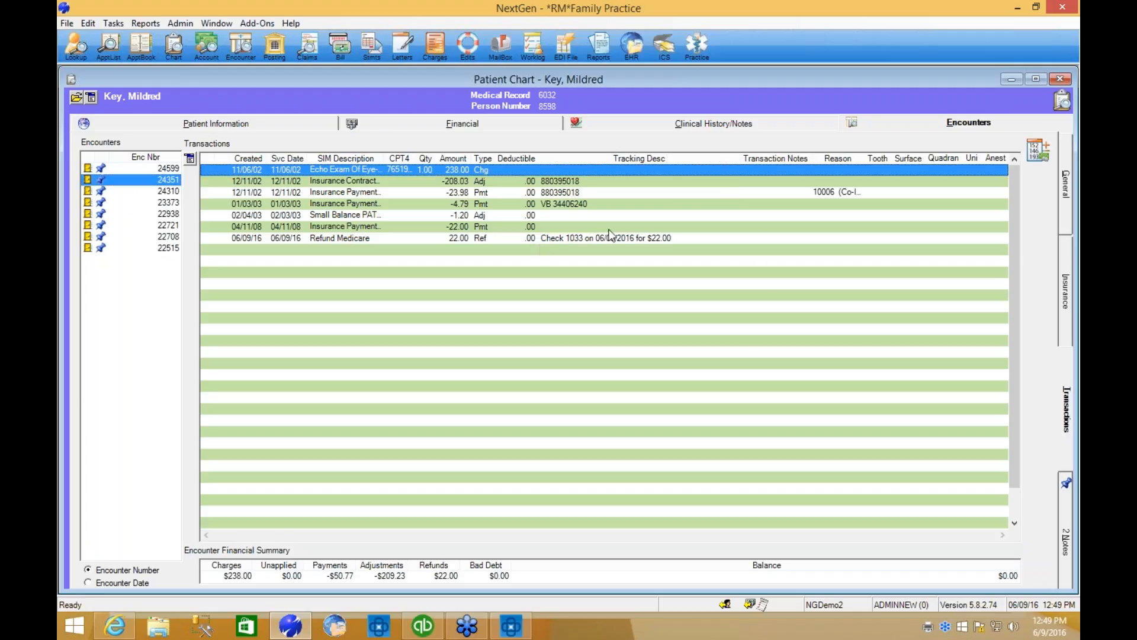
Examine the encounter's RefundManager Exported Refund note, including the payee's name and address, and close it.
{"action": "left_click", "coordinate": [1065, 548]}
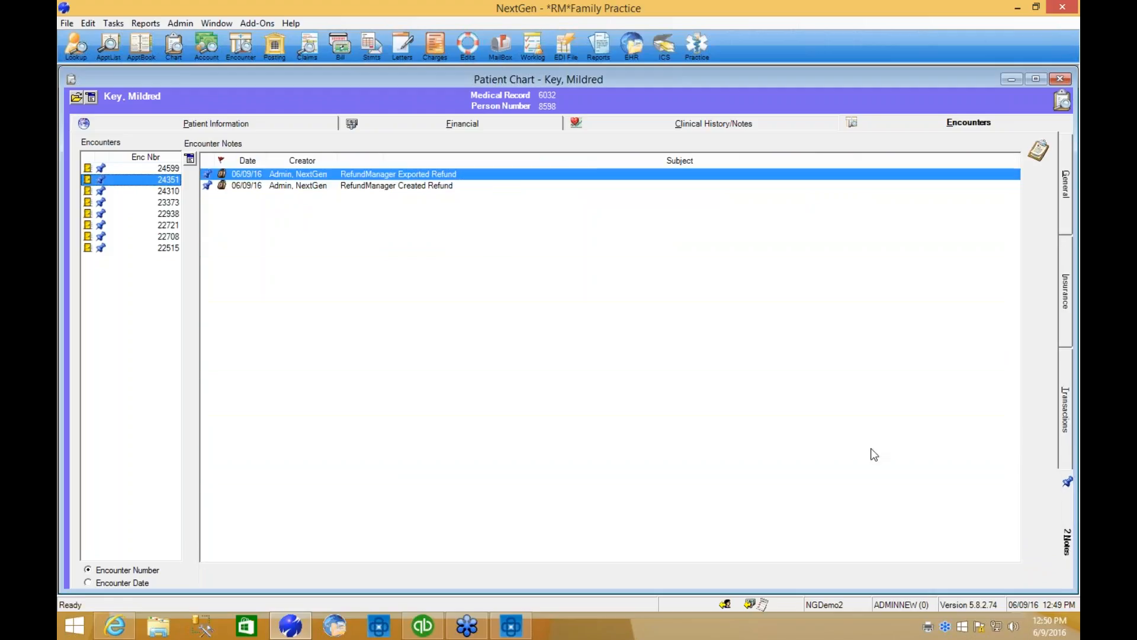
{"action": "left_click", "coordinate": [364, 172]}
{"action": "double_click", "coordinate": [367, 174]}
{"action": "left_click", "coordinate": [651, 367]}
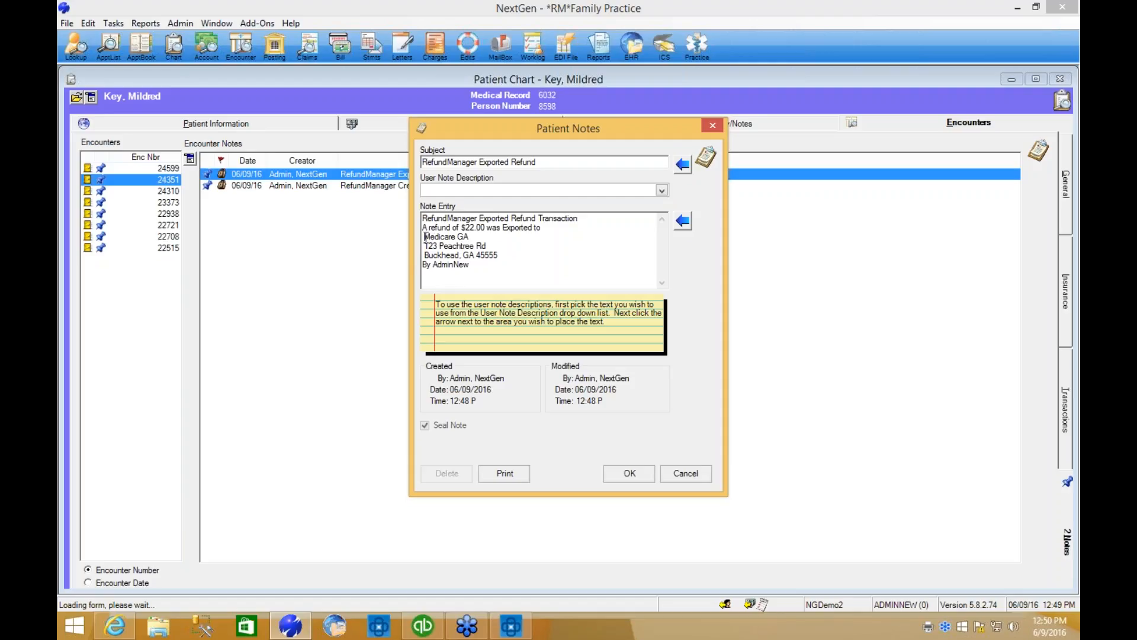
{"action": "left_click_drag", "start_coordinate": [424, 237], "coordinate": [531, 257]}
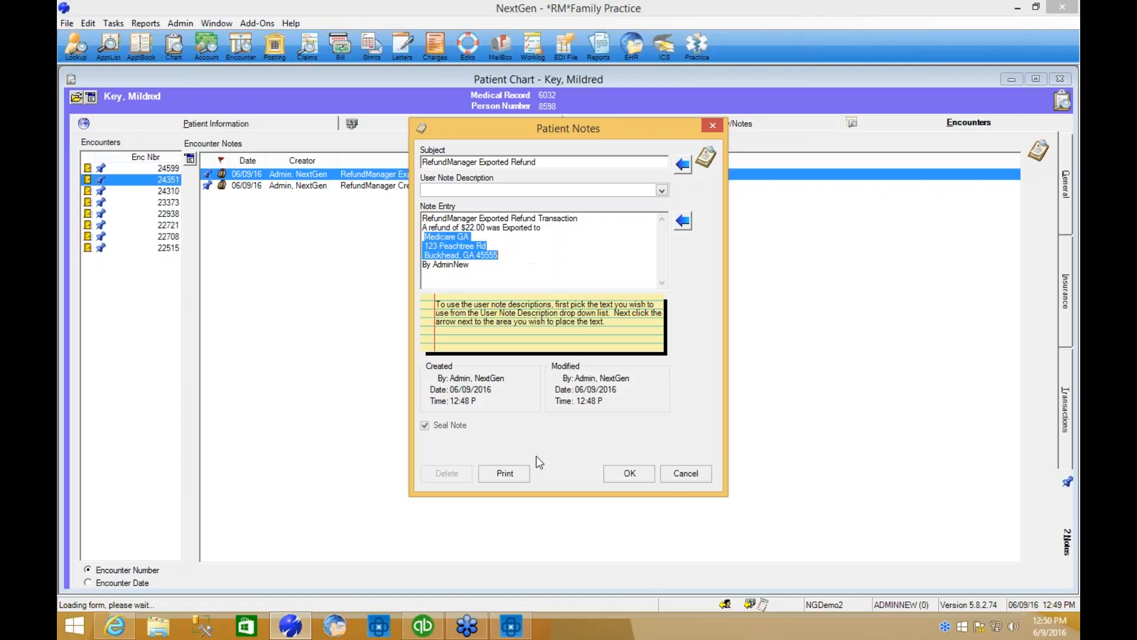
{"action": "left_click", "coordinate": [631, 473]}
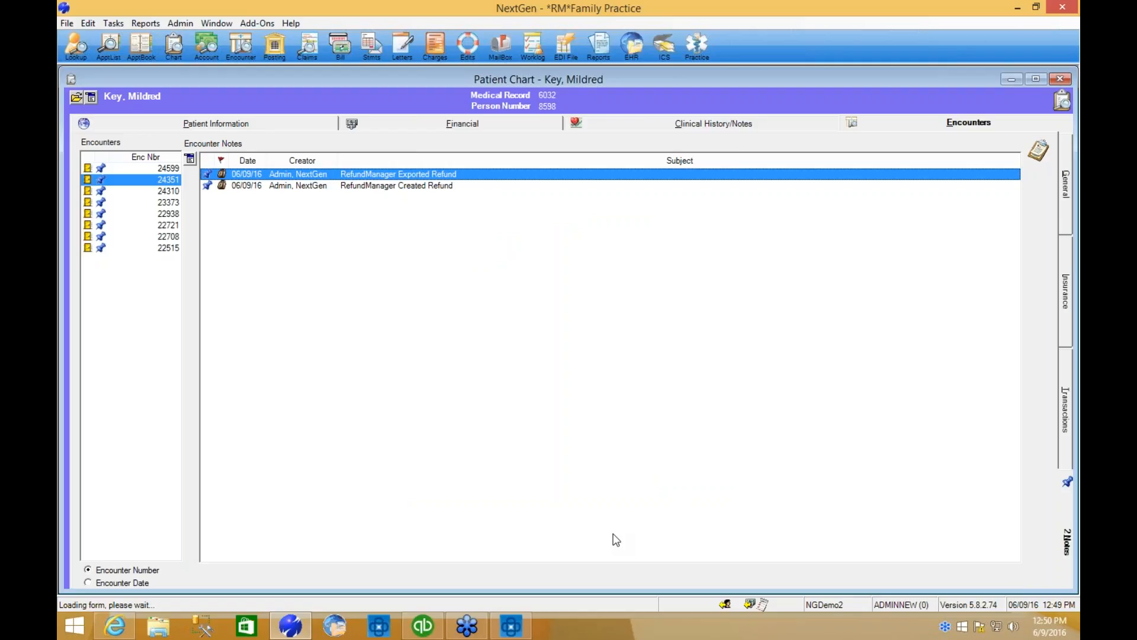
Switch back to RefundManager.
{"action": "mouse_move", "coordinate": [443, 635]}
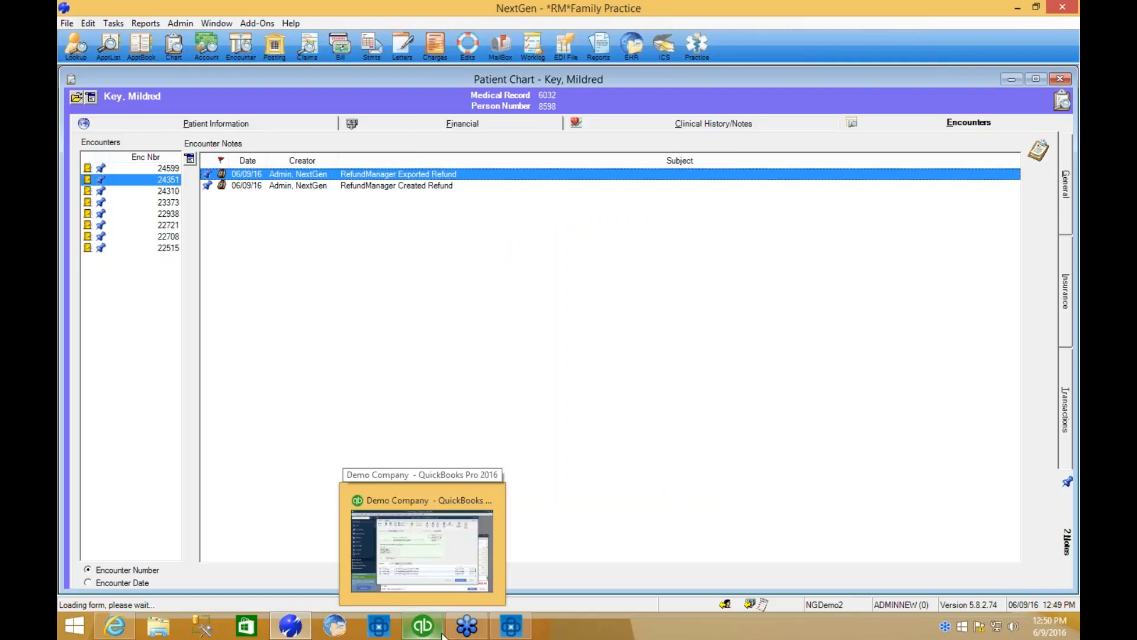
{"action": "left_click", "coordinate": [528, 630]}
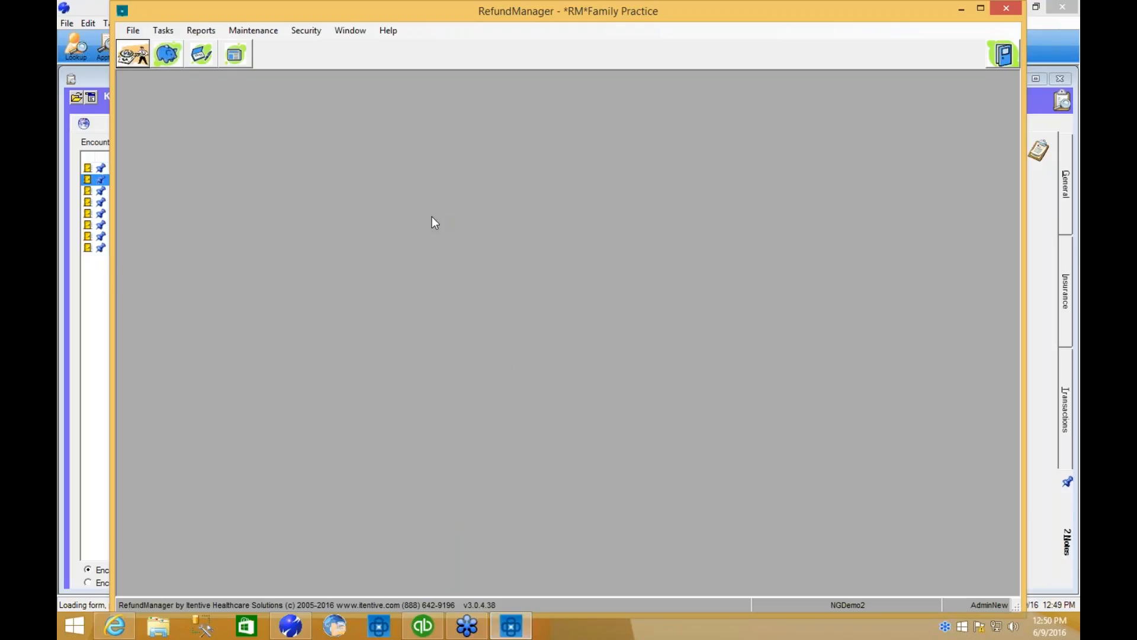